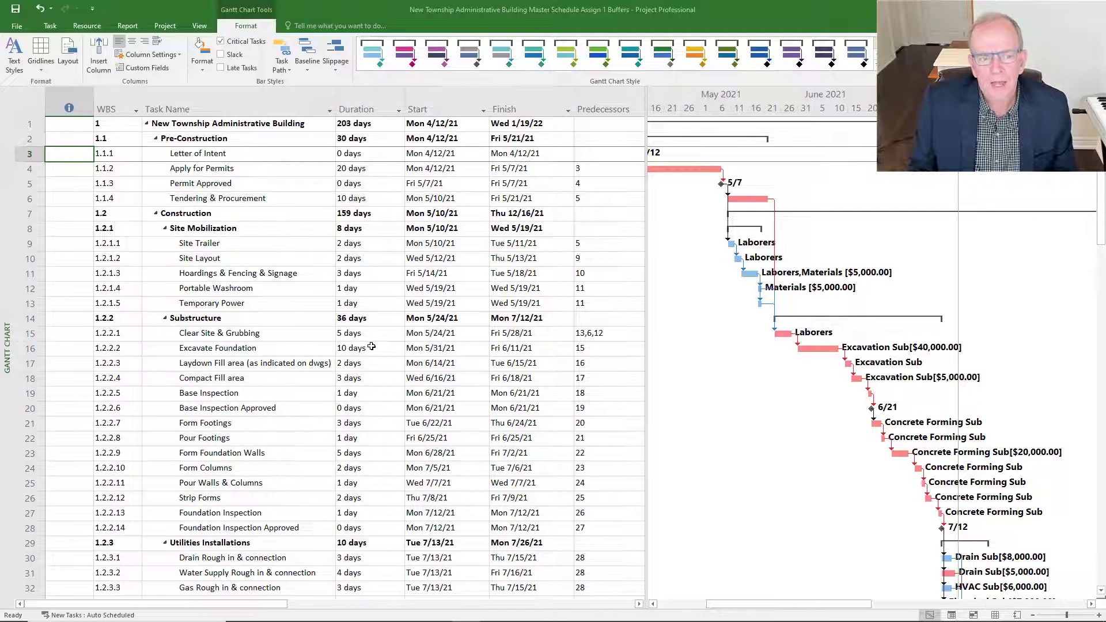
# Set the duration of the Site Layout task to 4 days
pyautogui.click(360, 243)
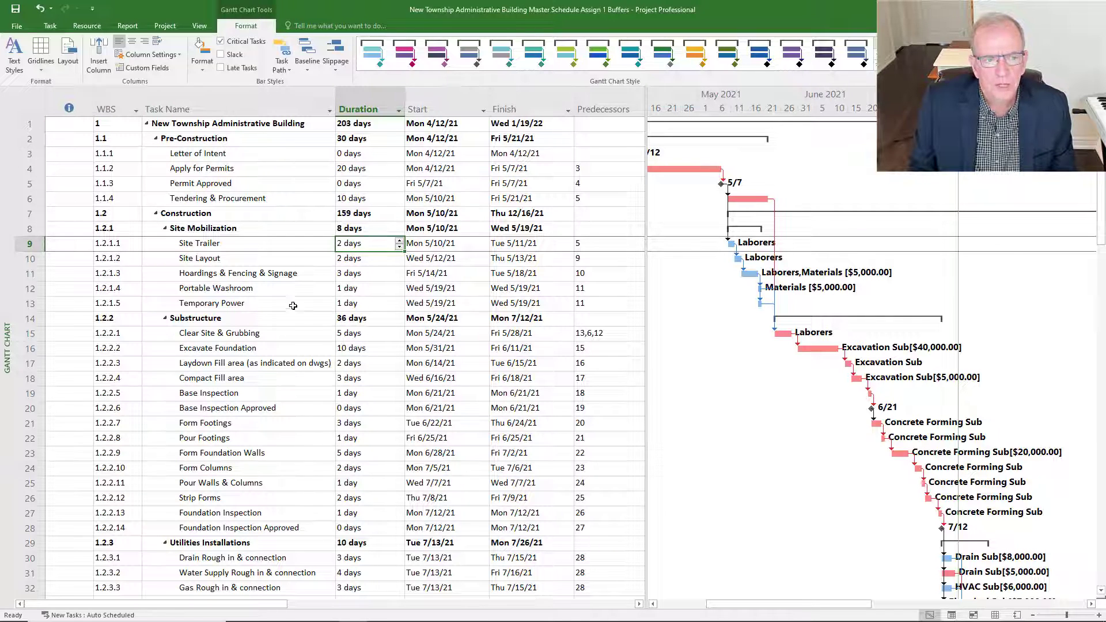
pyautogui.click(223, 257)
pyautogui.click(366, 260)
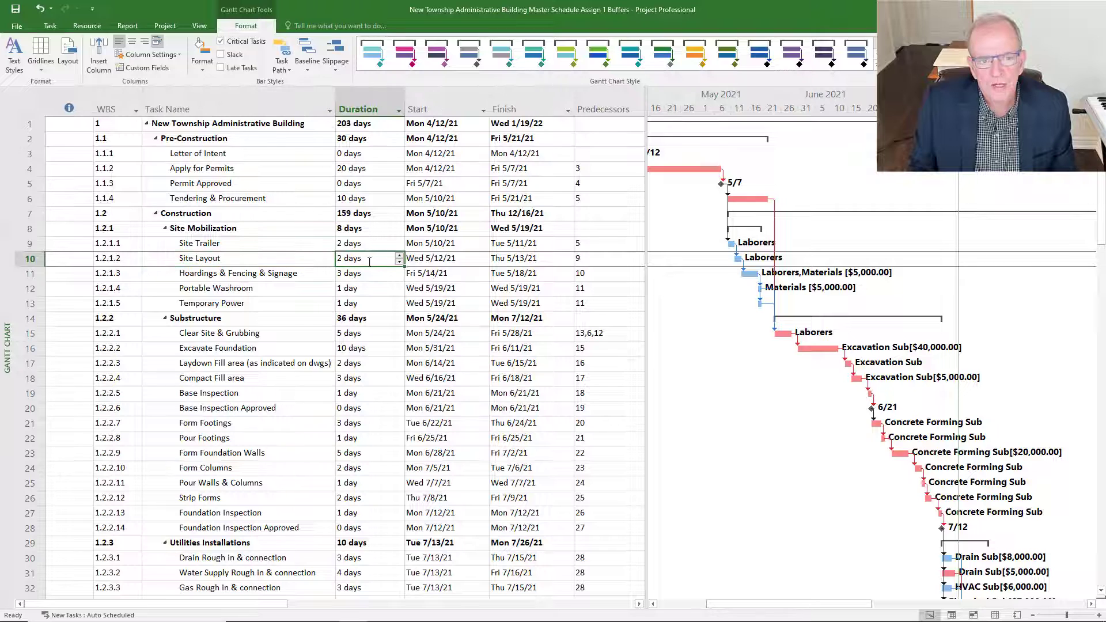
pyautogui.click(399, 255)
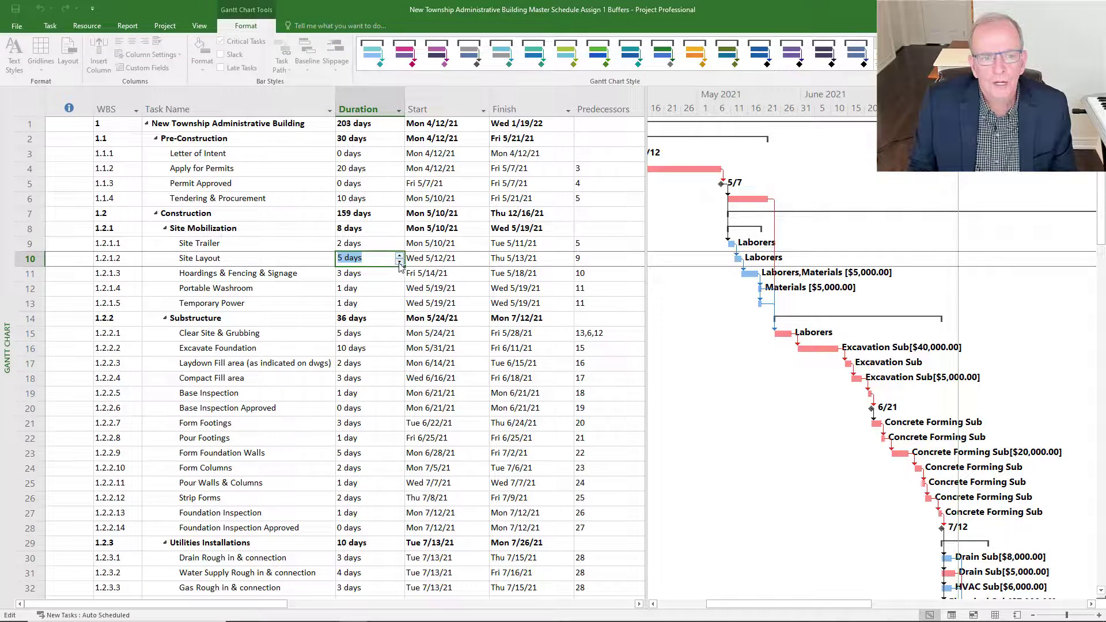
pyautogui.click(385, 288)
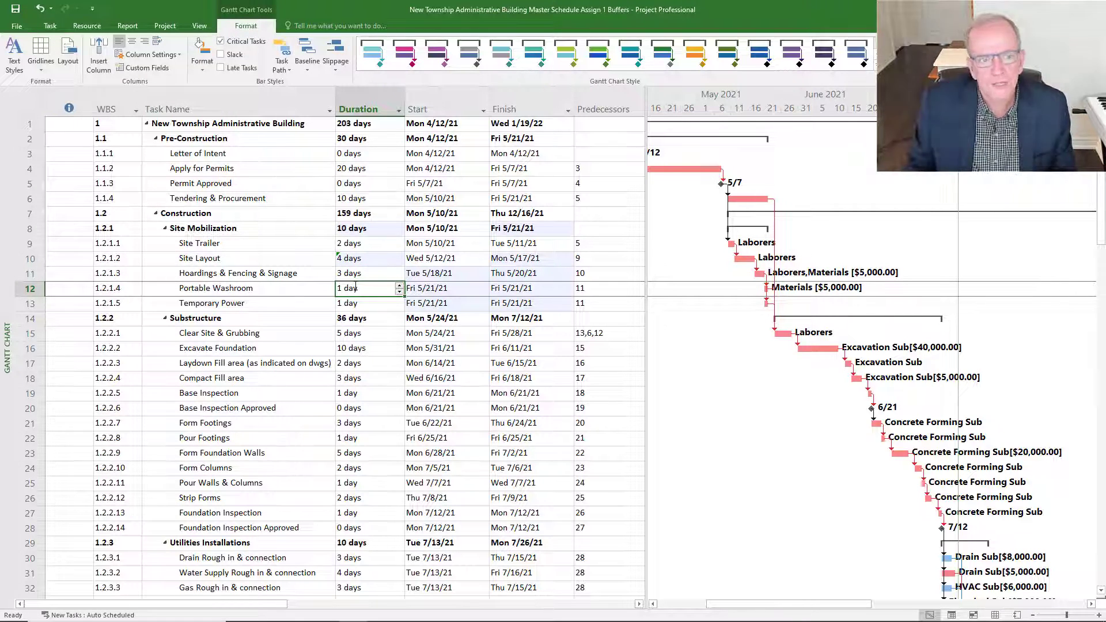
# Set the Site Layout task's duration back to 2 days
pyautogui.click(365, 260)
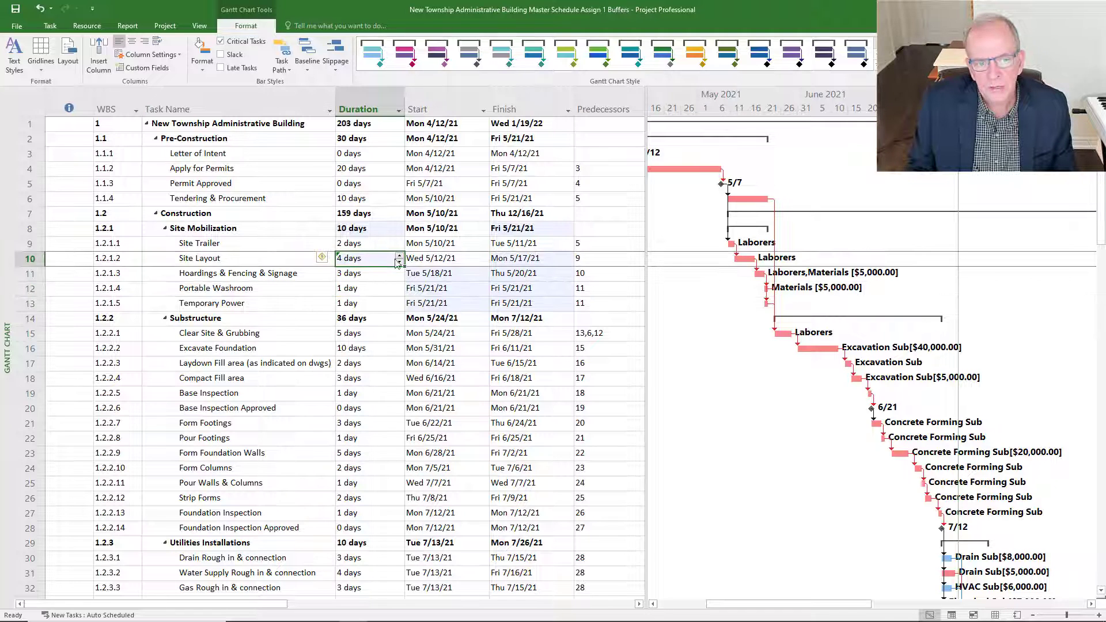
pyautogui.click(399, 263)
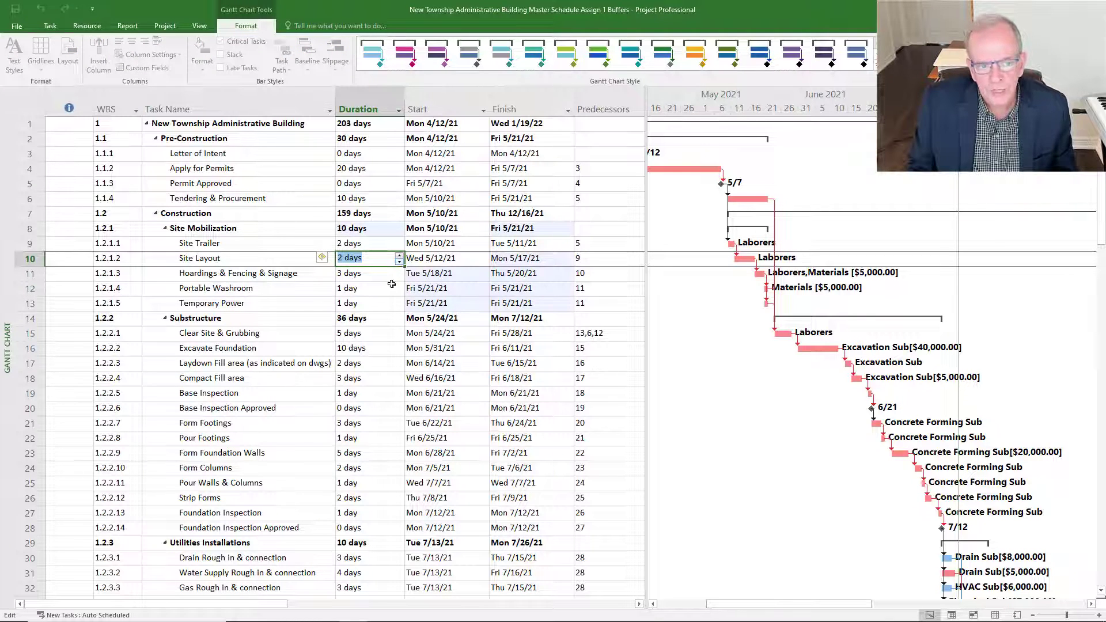
pyautogui.click(389, 285)
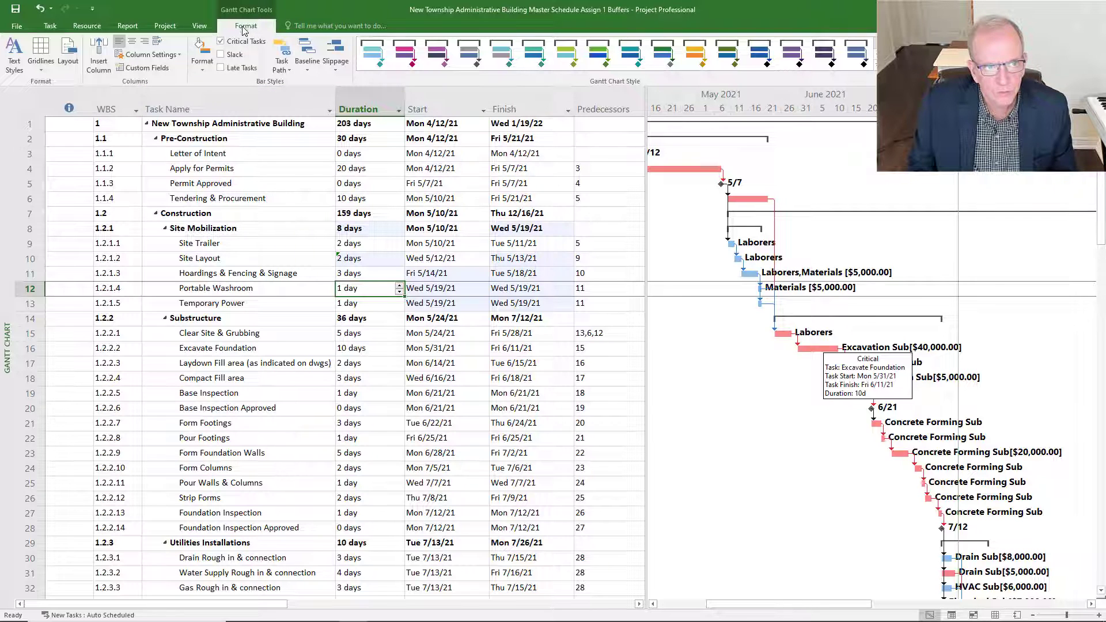
# Switch the critical task highlighting in the Gantt chart off and on again
pyautogui.click(222, 42)
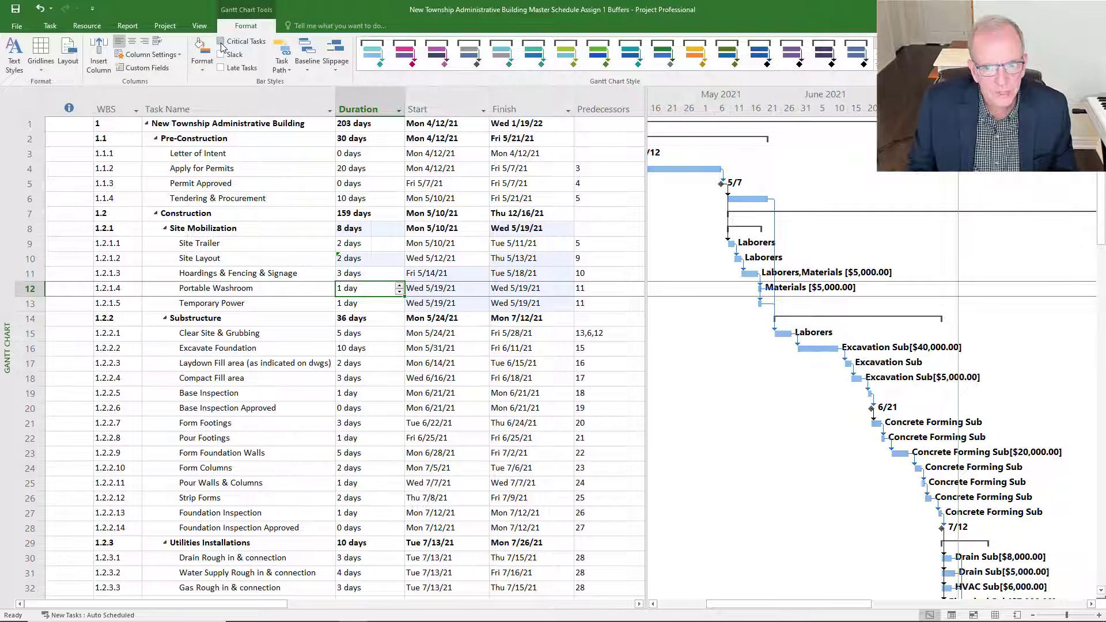
pyautogui.click(221, 43)
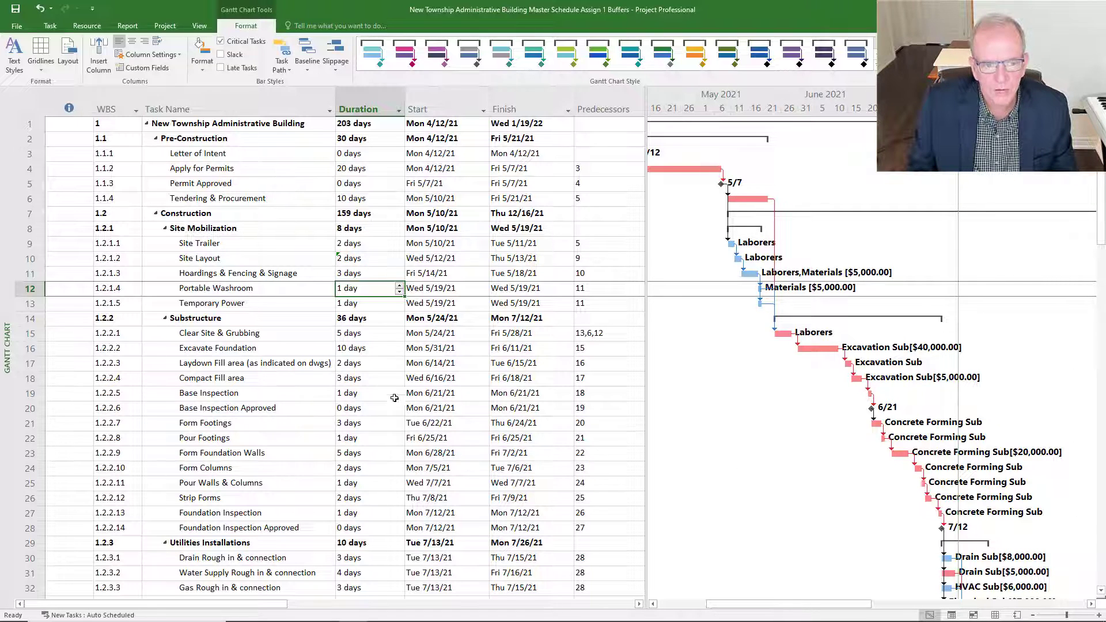
# Set the duration of Clear Site & Grubbing to 6 days and of Excavate Foundation to 11 days
pyautogui.click(371, 335)
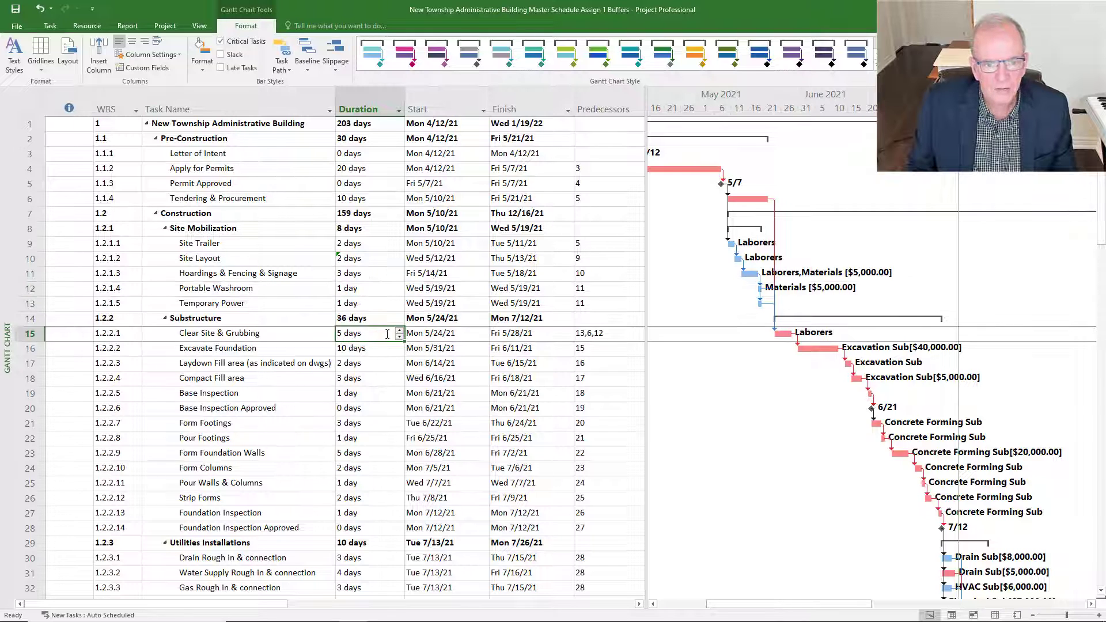
pyautogui.click(399, 332)
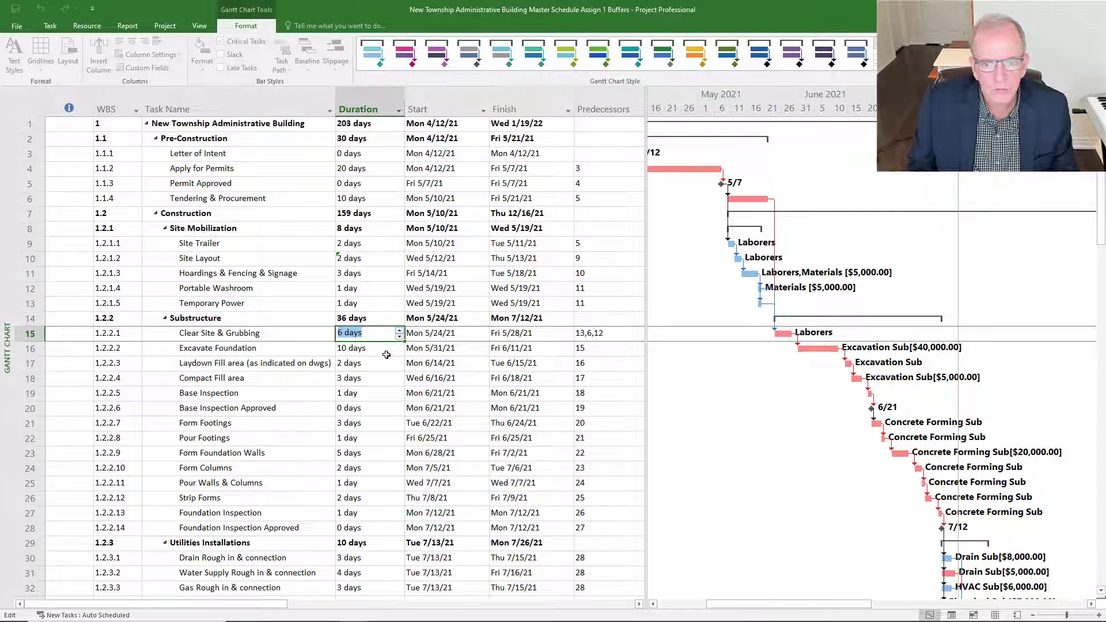
pyautogui.click(386, 354)
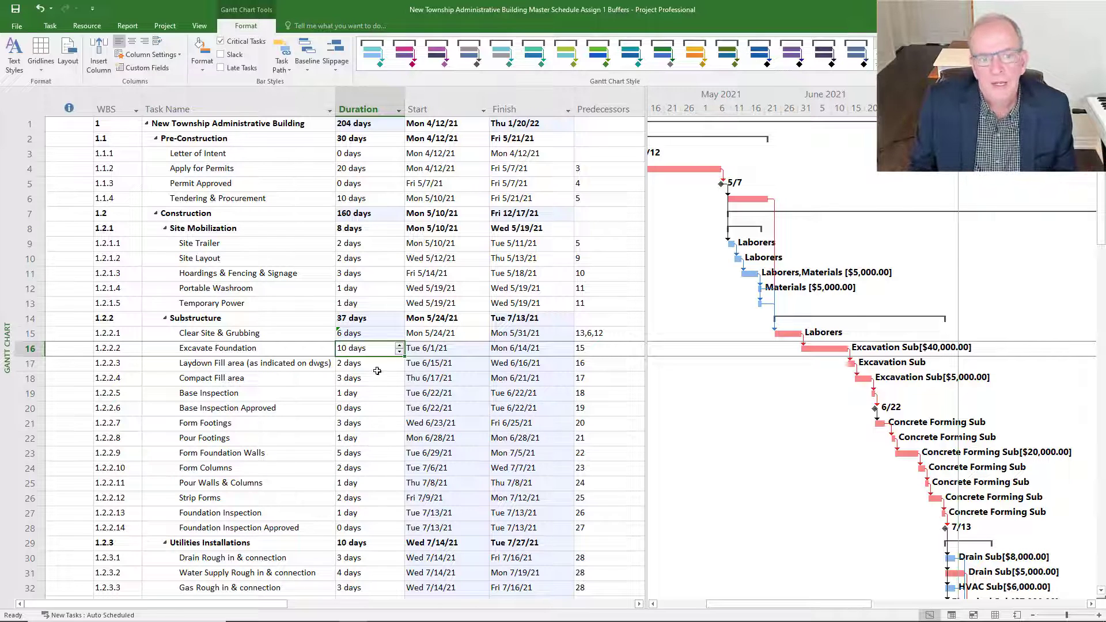
pyautogui.click(400, 345)
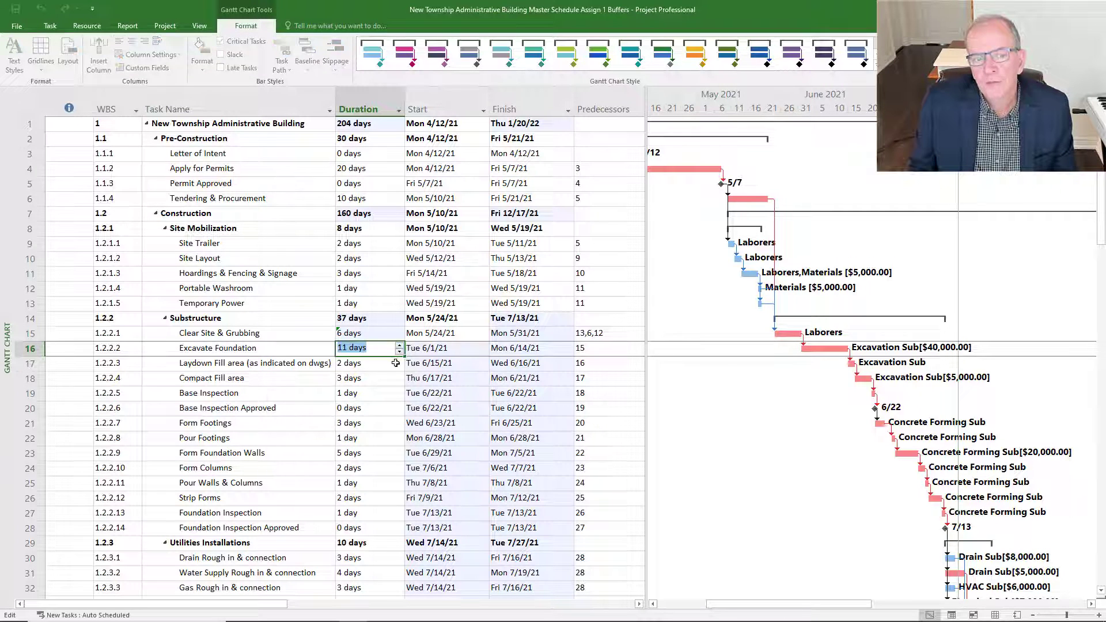
pyautogui.press('Return')
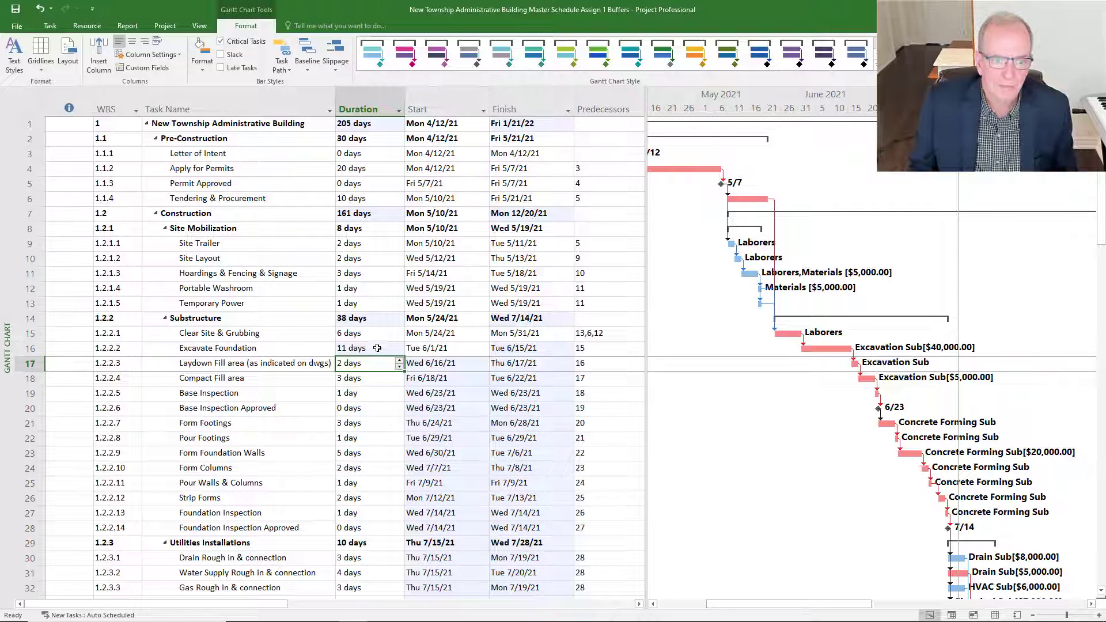
# Restore the durations of Excavate Foundation to 10 days and Clear Site & Grubbing to 5 days
pyautogui.click(380, 348)
pyautogui.click(399, 351)
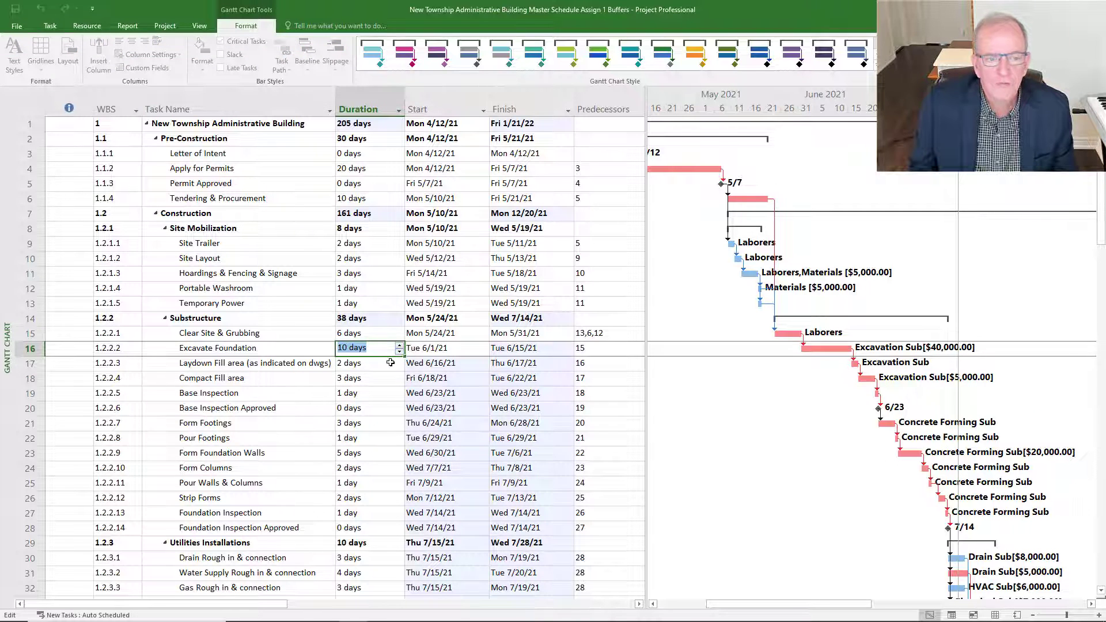
pyautogui.press('Return')
pyautogui.click(396, 332)
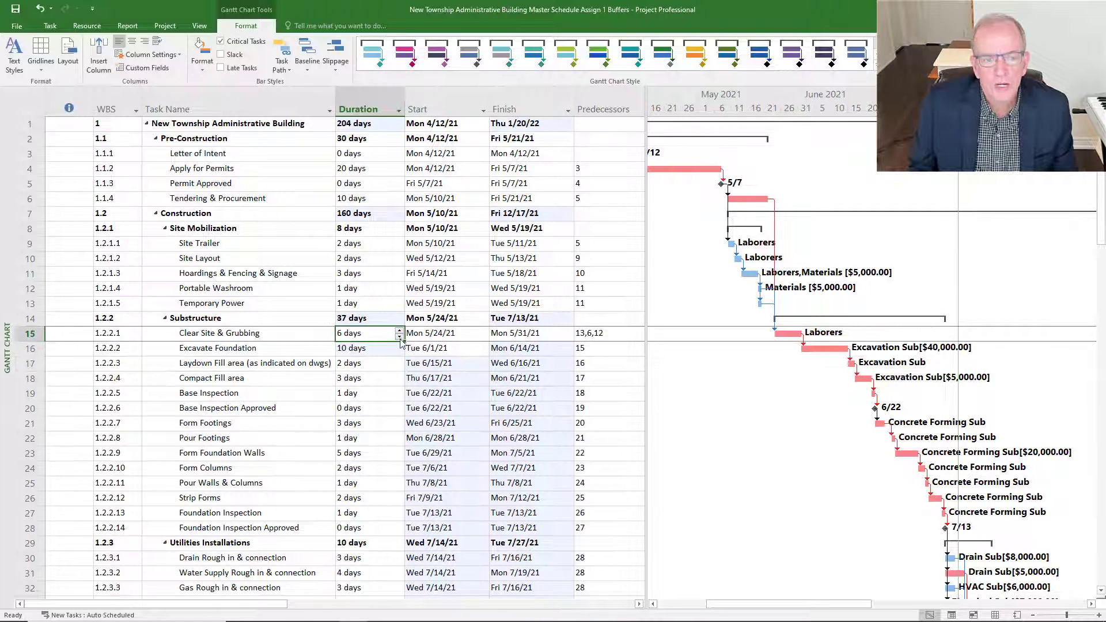
pyautogui.click(399, 337)
pyautogui.click(383, 363)
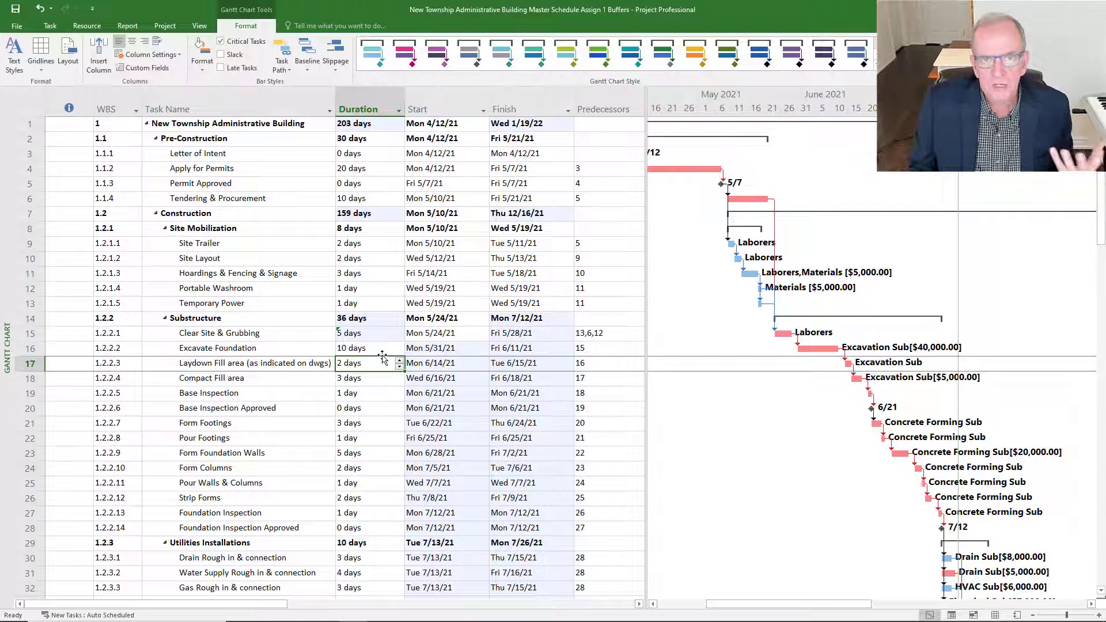
# Raise the Clear Site & Grubbing duration to 6 days, and return it to 5 days
pyautogui.moveTo(356, 339)
pyautogui.click(393, 333)
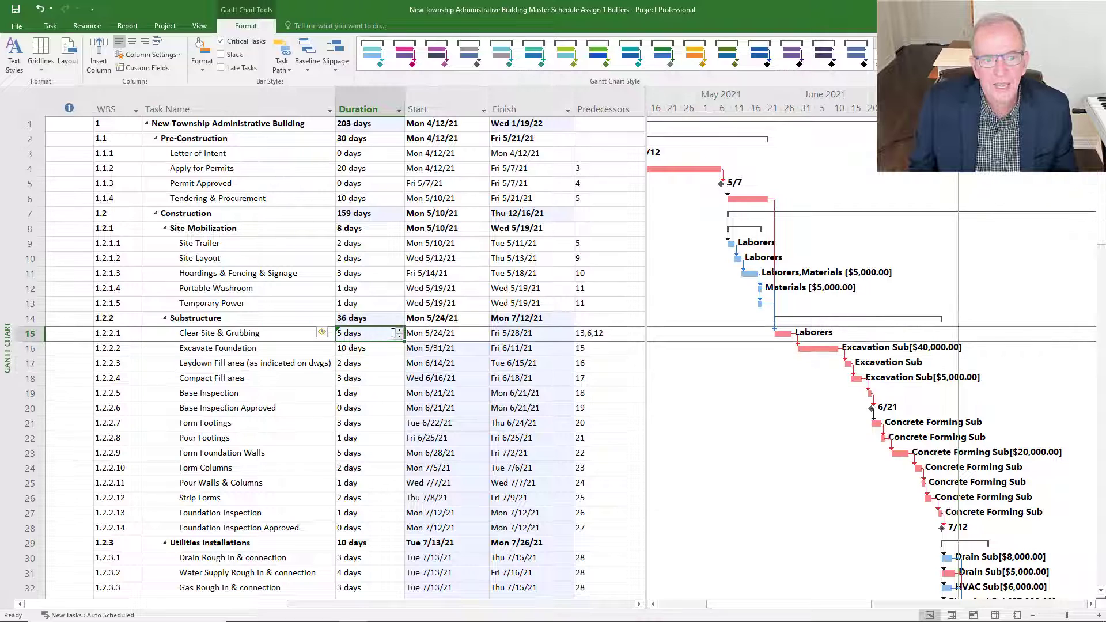
pyautogui.click(400, 330)
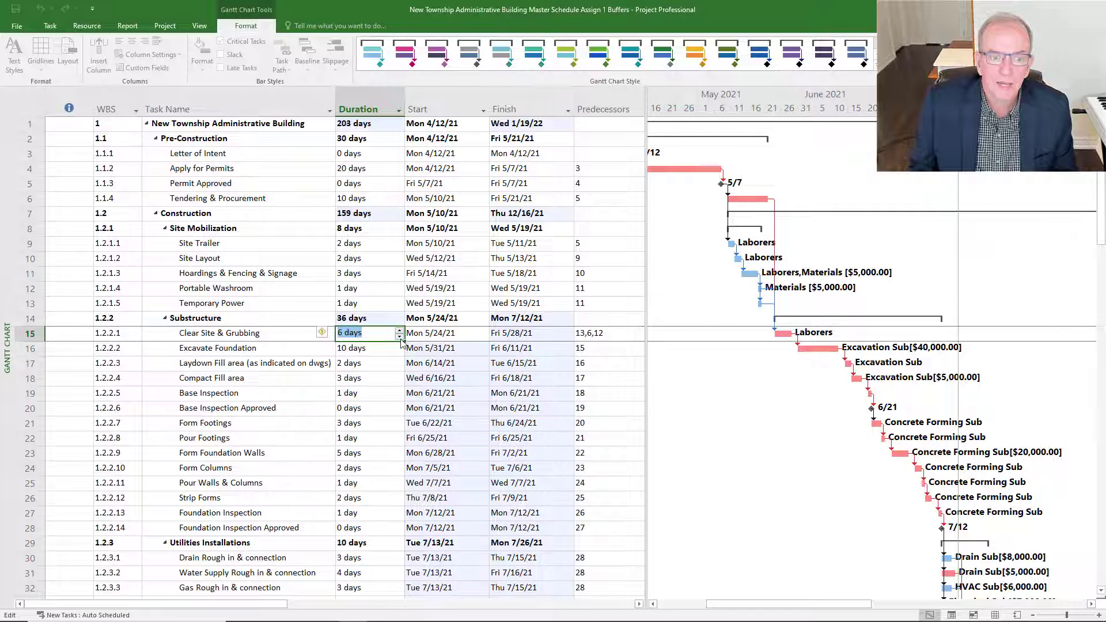
pyautogui.click(389, 350)
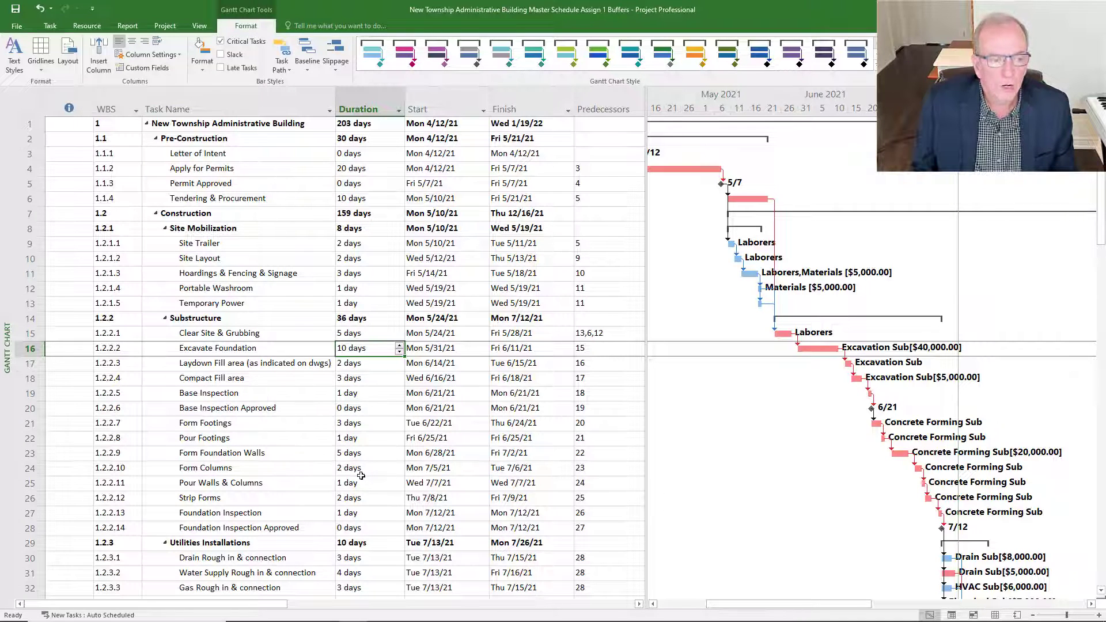
# Insert a new task named Foundation Buffer directly above the Utilities Installations summary task
pyautogui.scroll(-1, 361, 475)
pyautogui.click(299, 275)
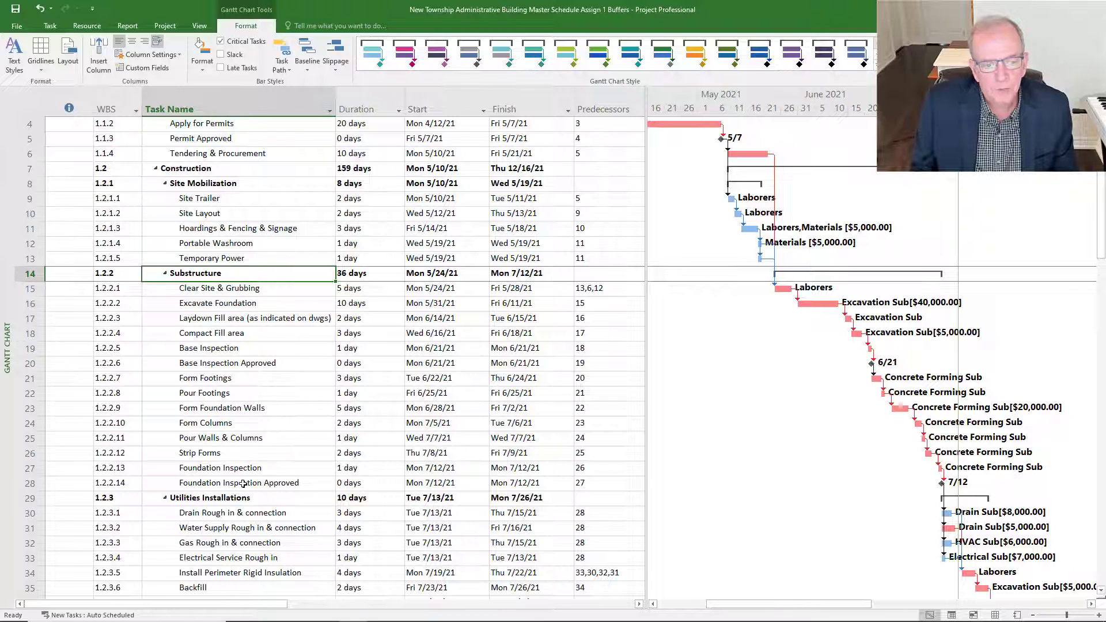
pyautogui.rightClick(21, 501)
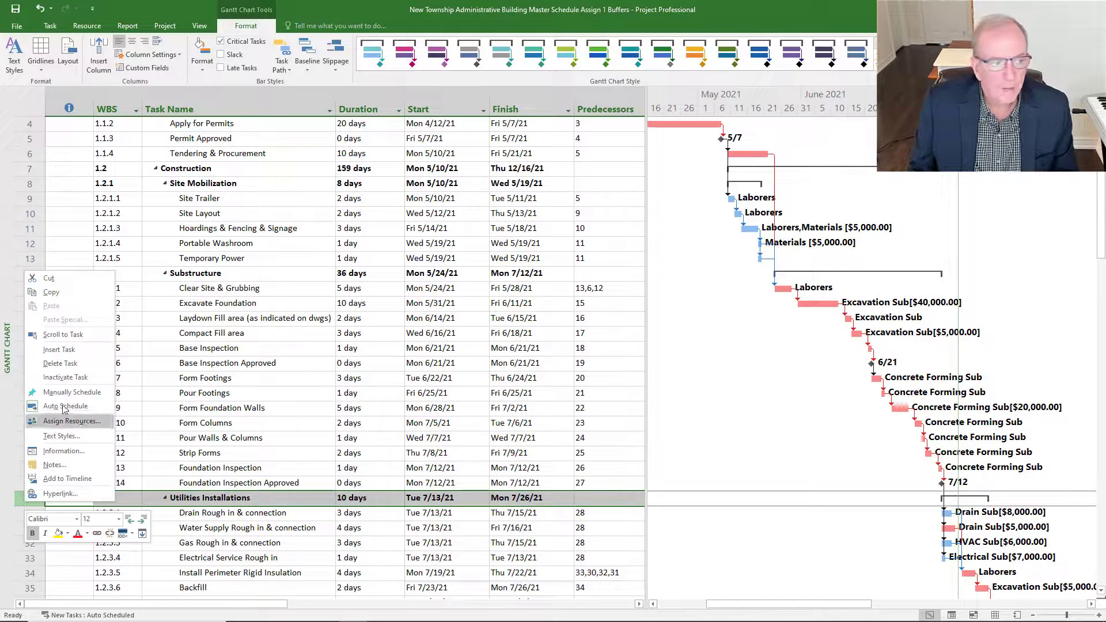
pyautogui.click(72, 352)
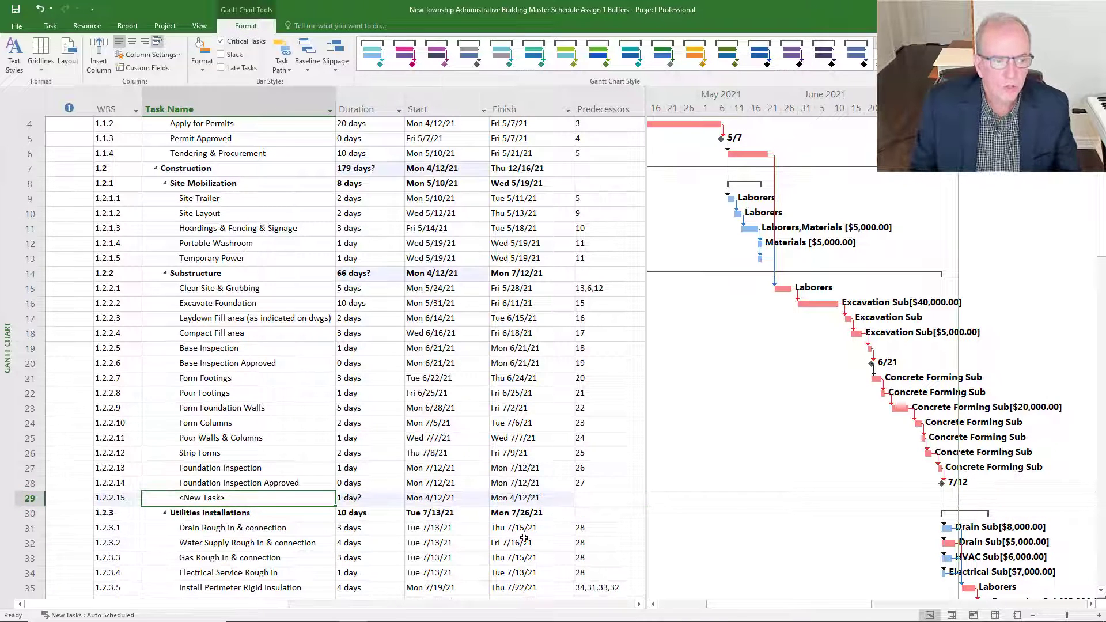
pyautogui.write('Foundation Buf')
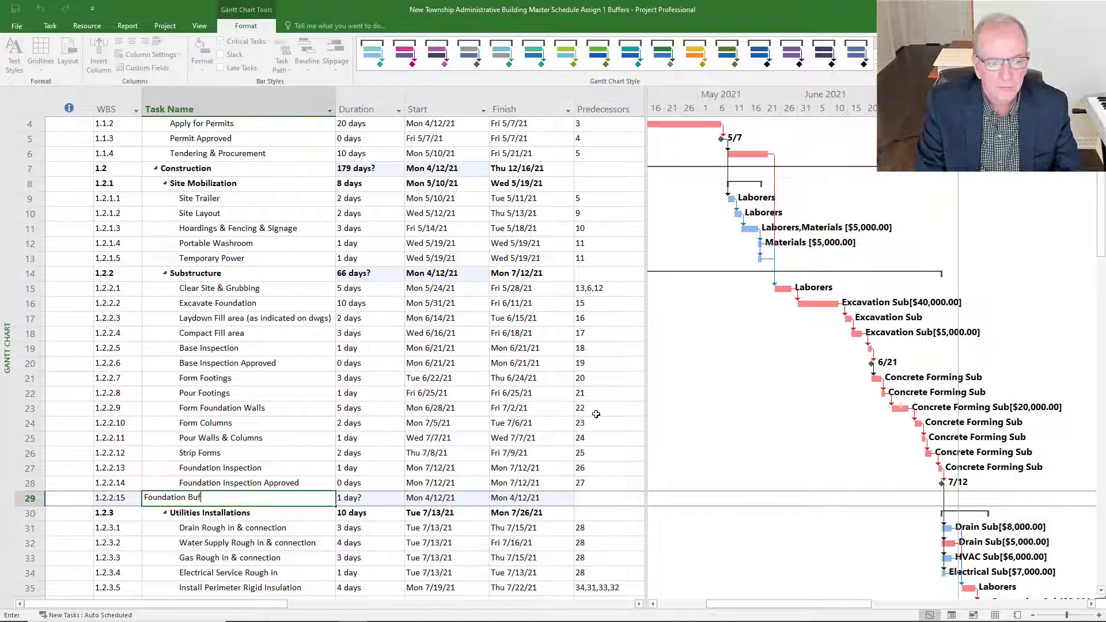
pyautogui.write('fer')
pyautogui.press('Return')
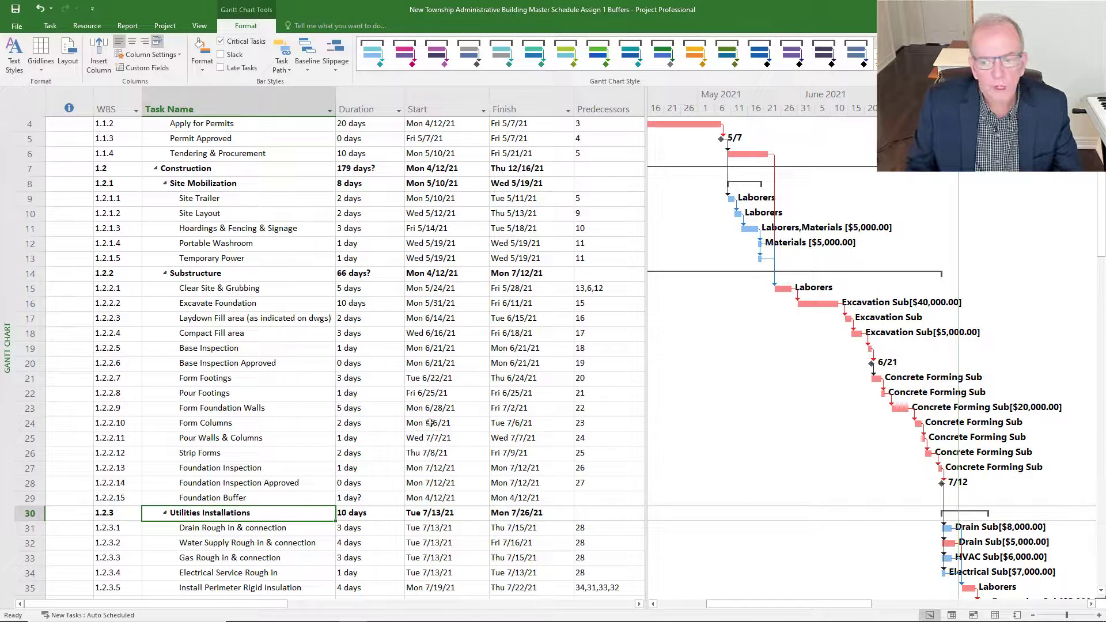
# Give the Foundation Buffer task a duration of 5 days and task 28 as its predecessor
pyautogui.click(363, 499)
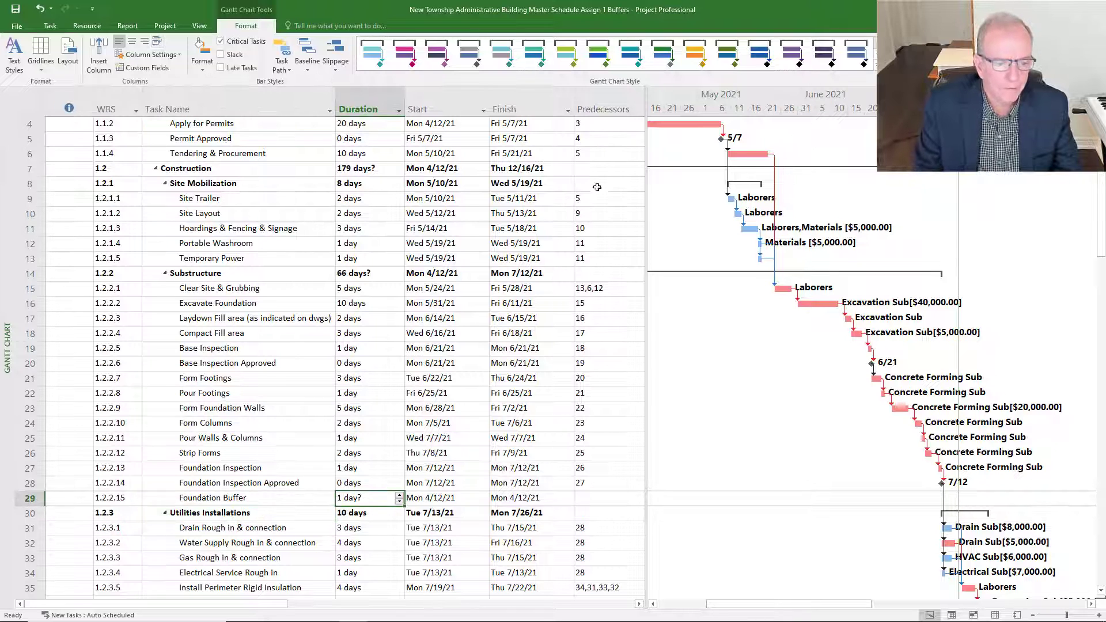
pyautogui.write('5')
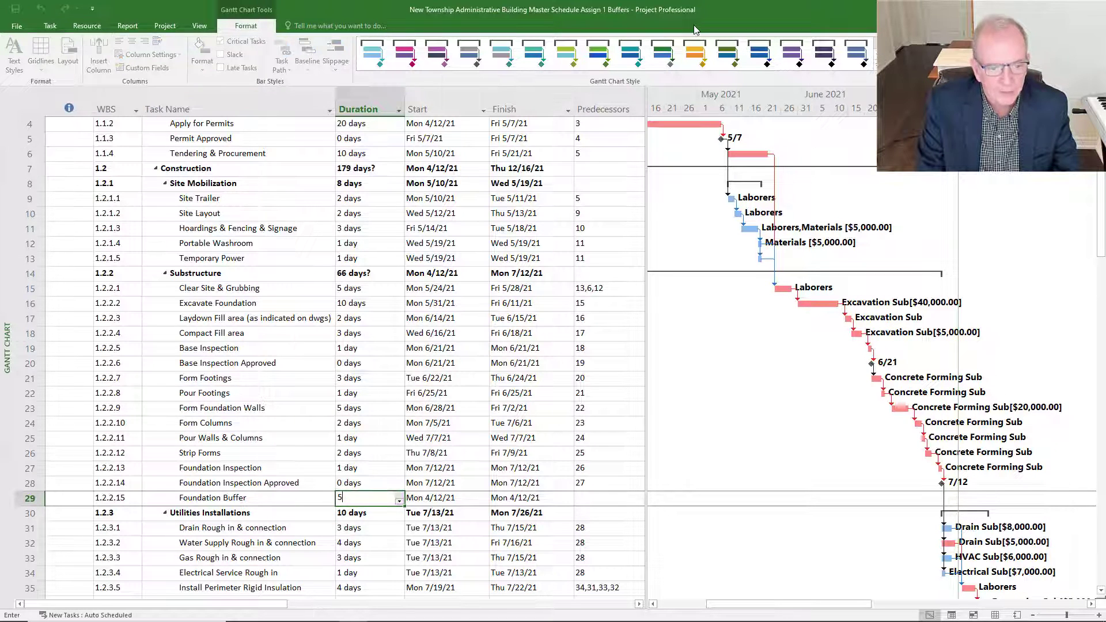
pyautogui.press('Return')
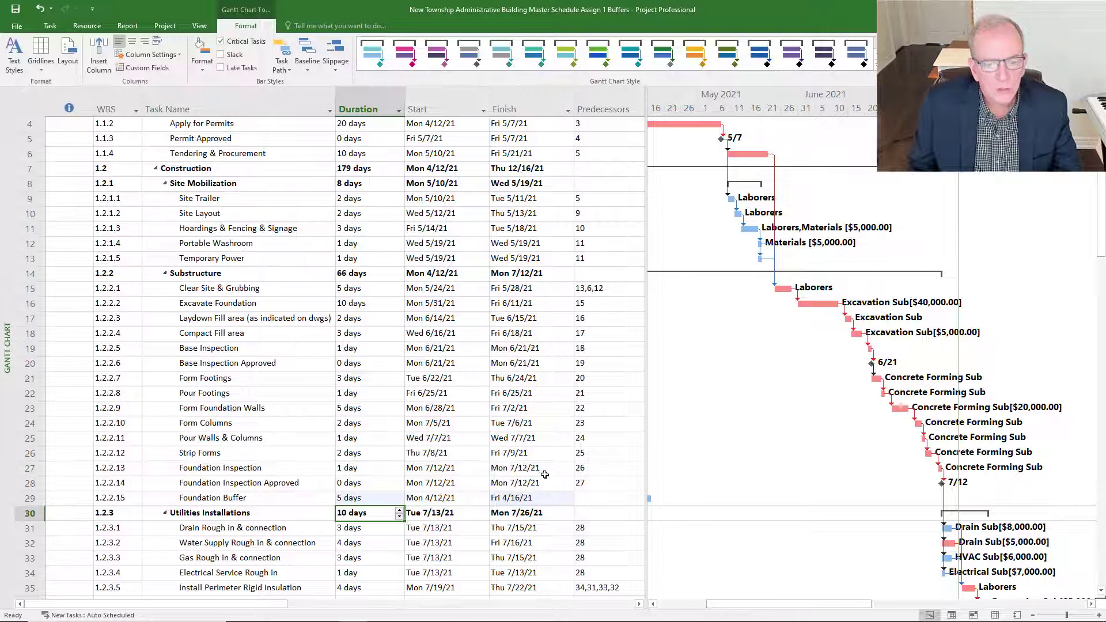
pyautogui.click(579, 497)
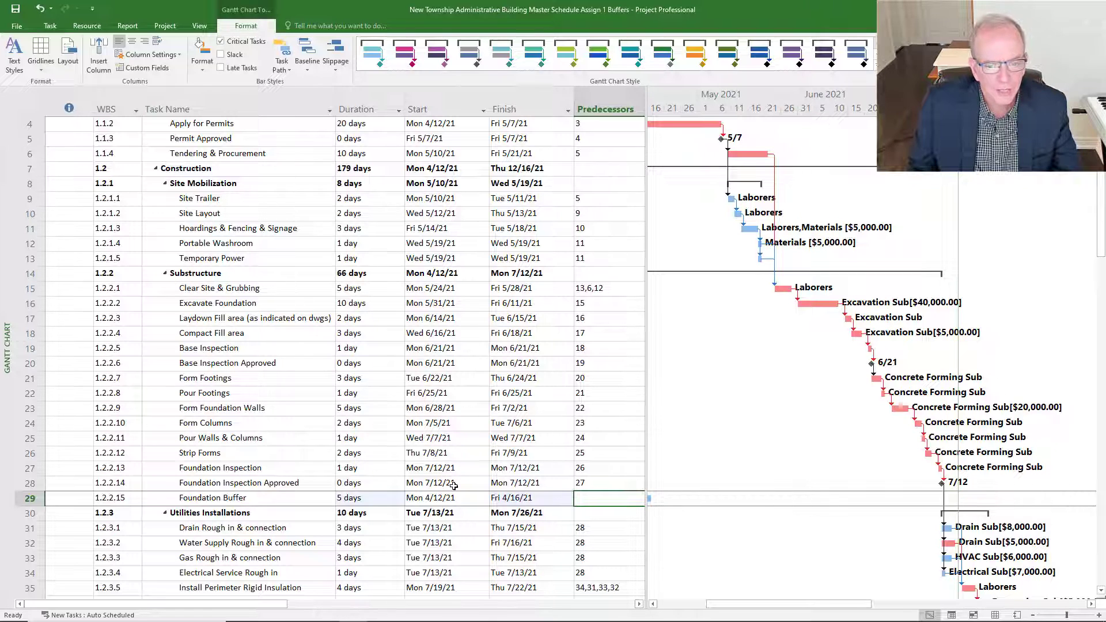
pyautogui.write('28')
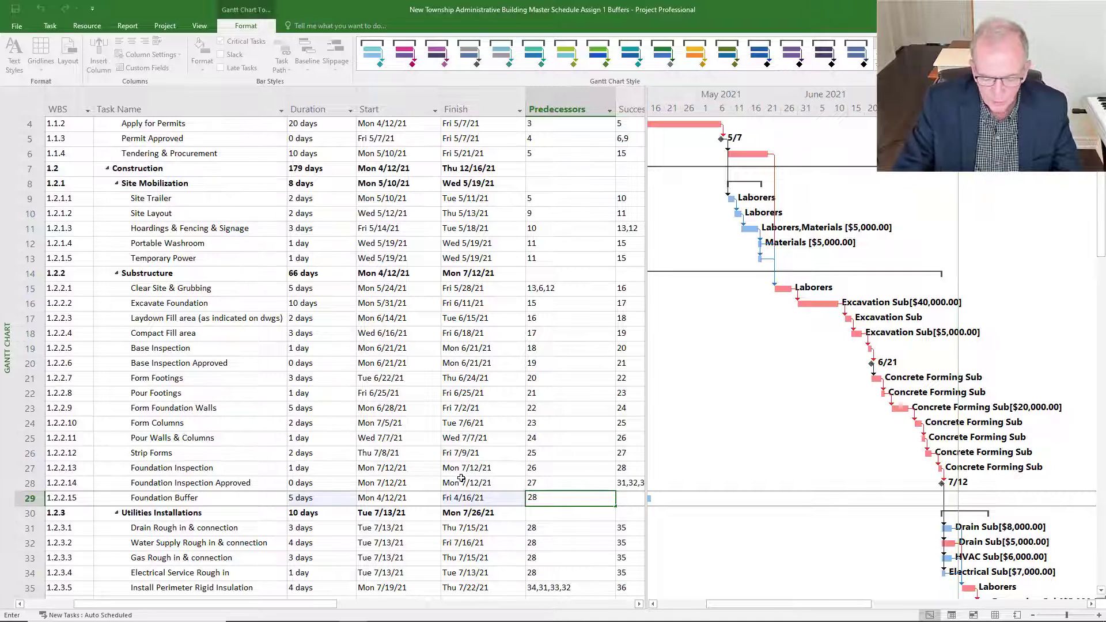
pyautogui.press('Return')
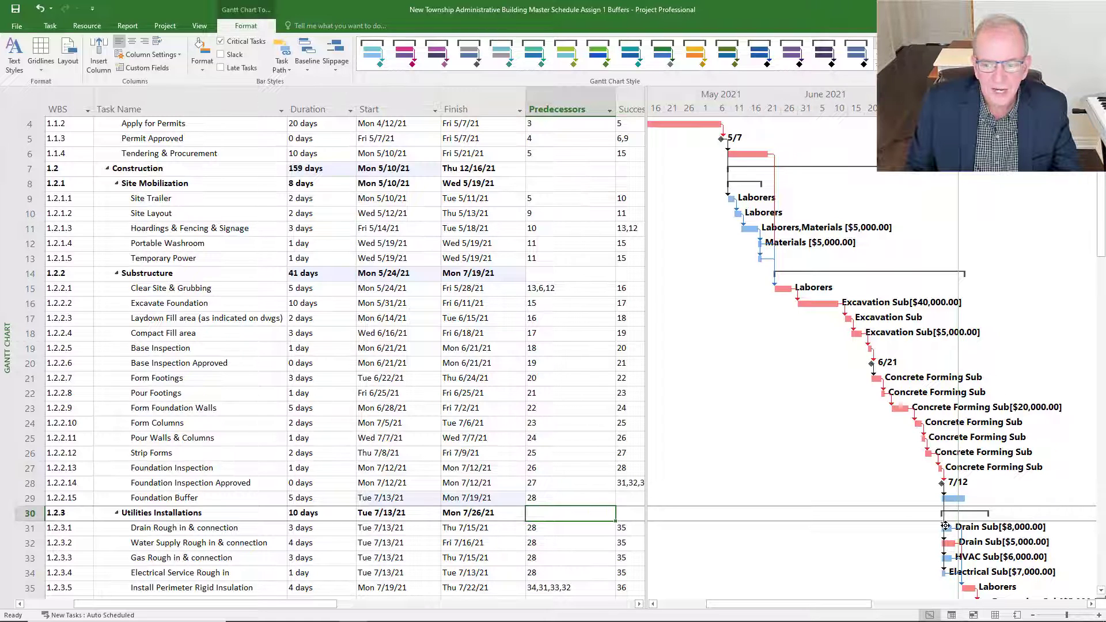
# Set the predecessor of Drain Rough in & connection to 29, the Foundation Buffer task
pyautogui.click(532, 529)
pyautogui.press('Down')
pyautogui.press('Down')
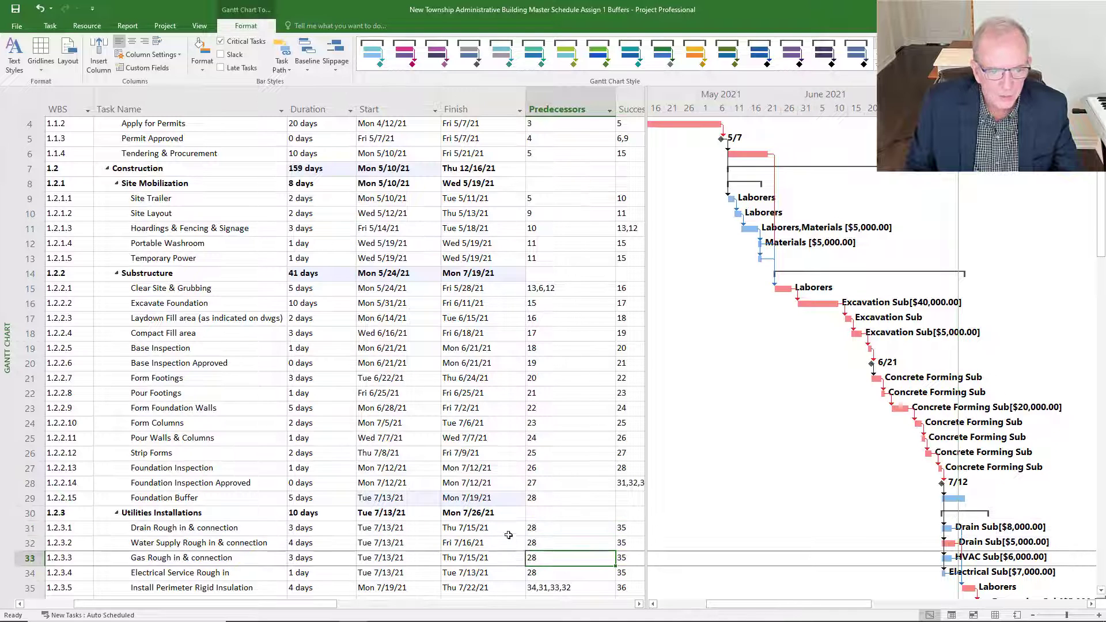
pyautogui.click(267, 485)
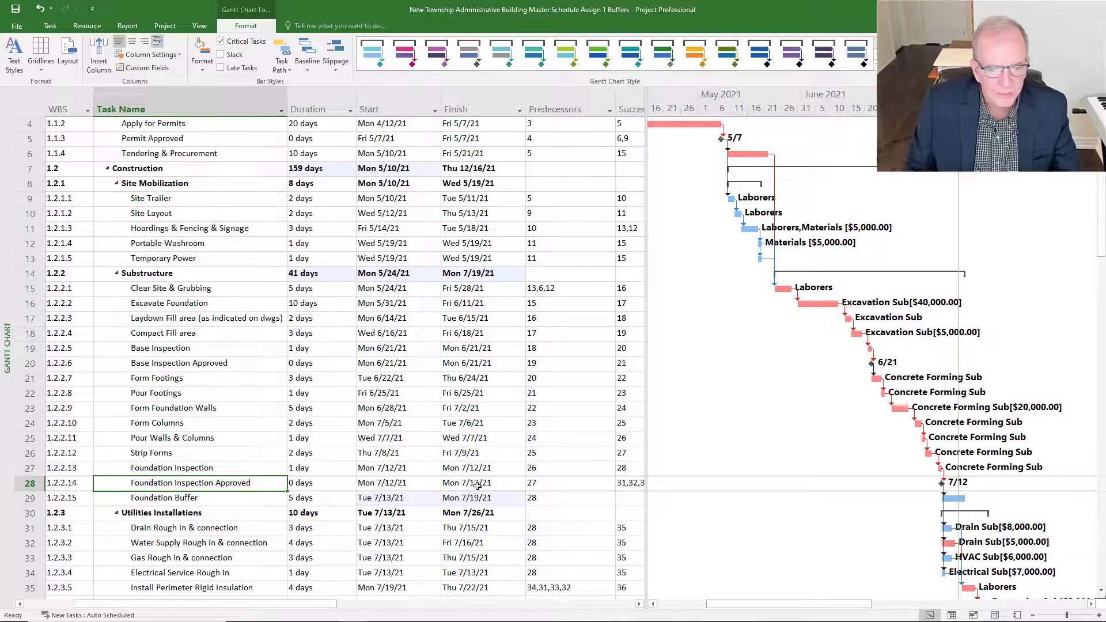
pyautogui.click(535, 528)
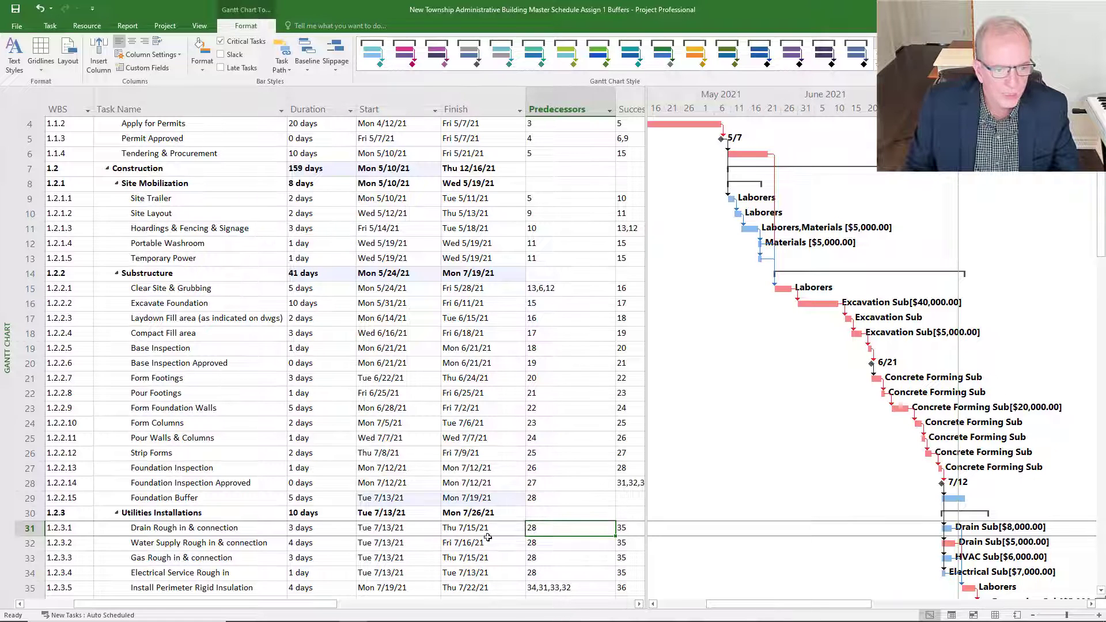
pyautogui.write('2')
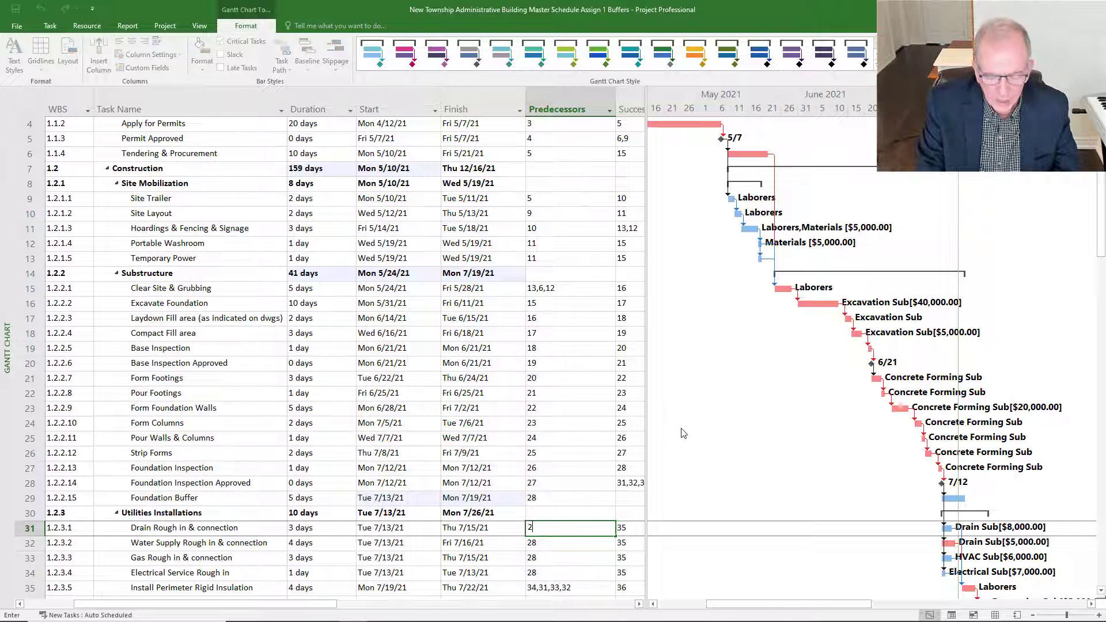
pyautogui.write('9')
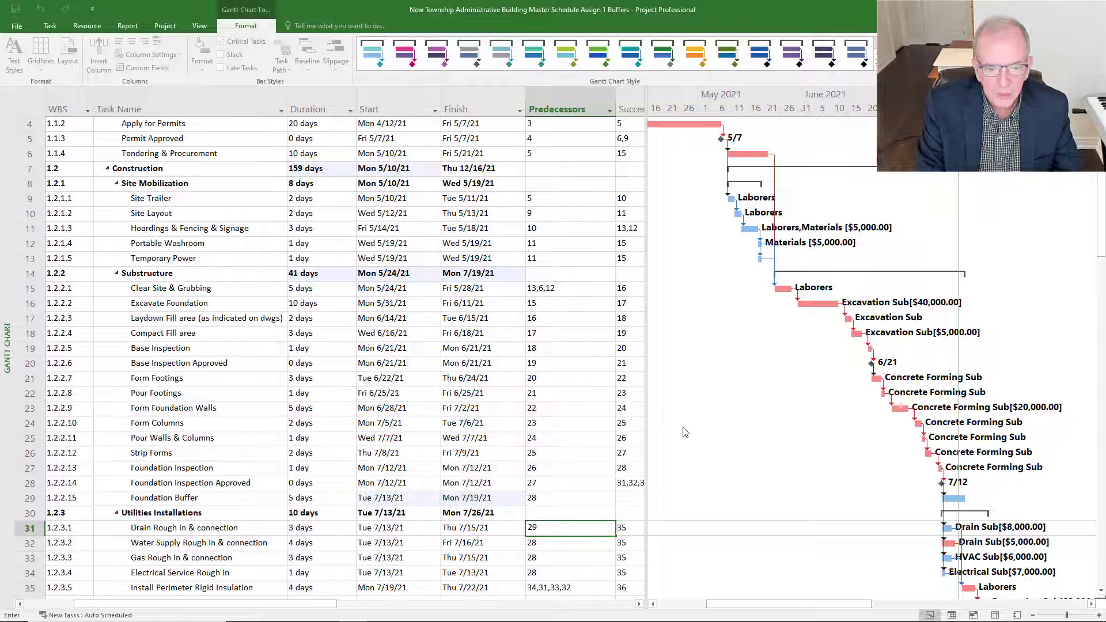
pyautogui.press('Return')
# Set the predecessor of the Water Supply, Gas and Electrical Service rough-in tasks to 29
pyautogui.write('292')
pyautogui.press('BackSpace')
pyautogui.press('Return')
pyautogui.write('2')
pyautogui.press('Return')
pyautogui.write('29')
pyautogui.press('Return')
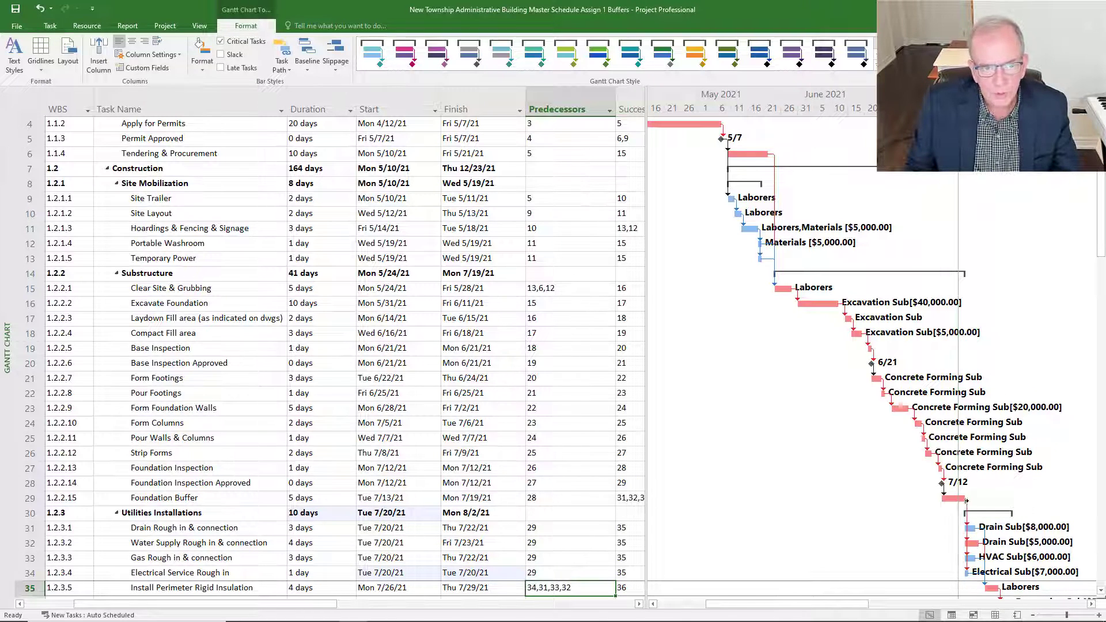
# Examine the overall project duration and dates and the predecessors of the four utility rough-in tasks with the foundation buffer linked
pyautogui.scroll(1, 455, 347)
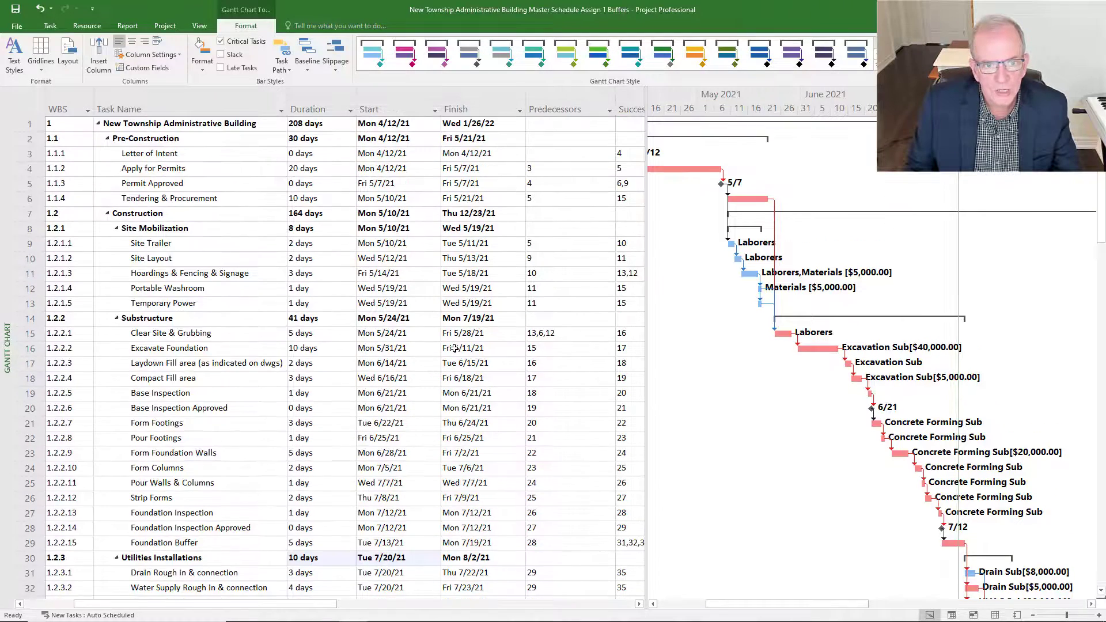
pyautogui.scroll(-5, 454, 348)
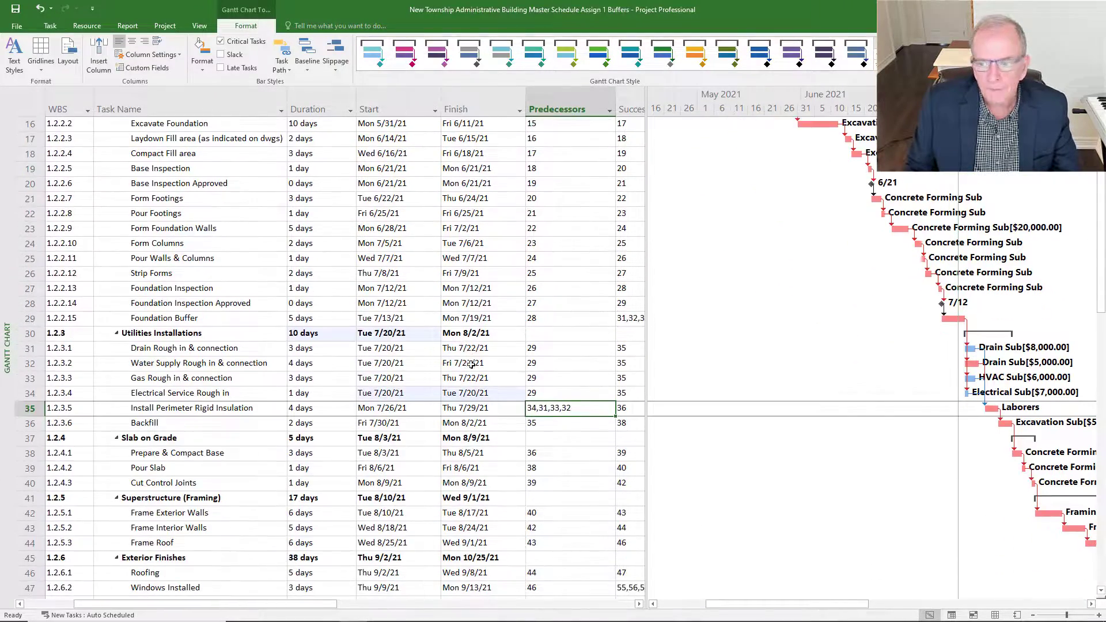
pyautogui.click(495, 391)
pyautogui.click(540, 377)
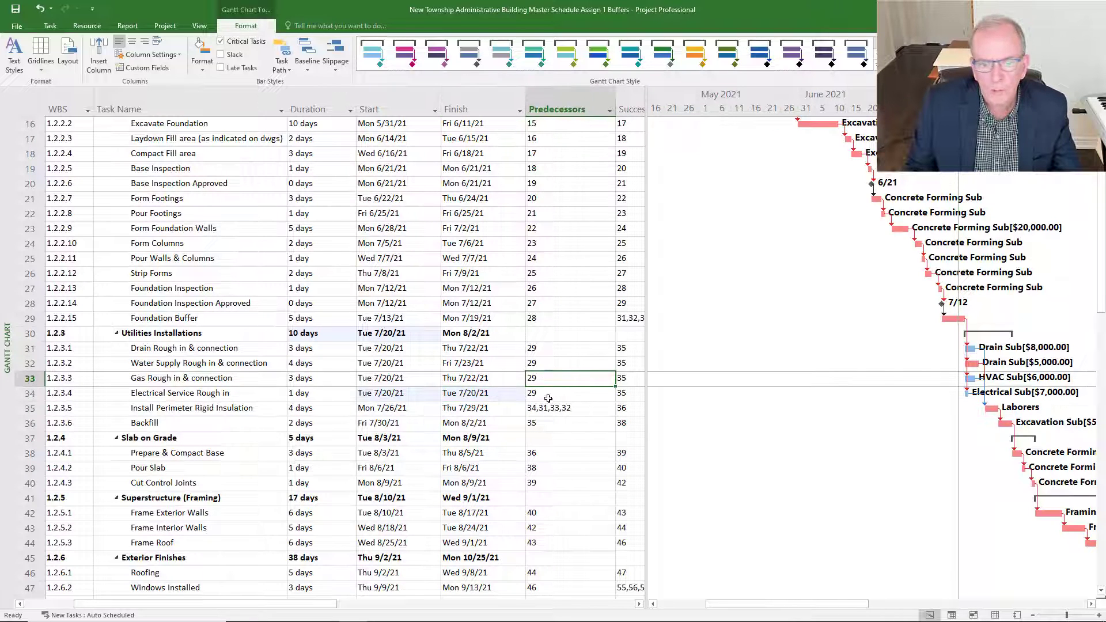
pyautogui.click(542, 360)
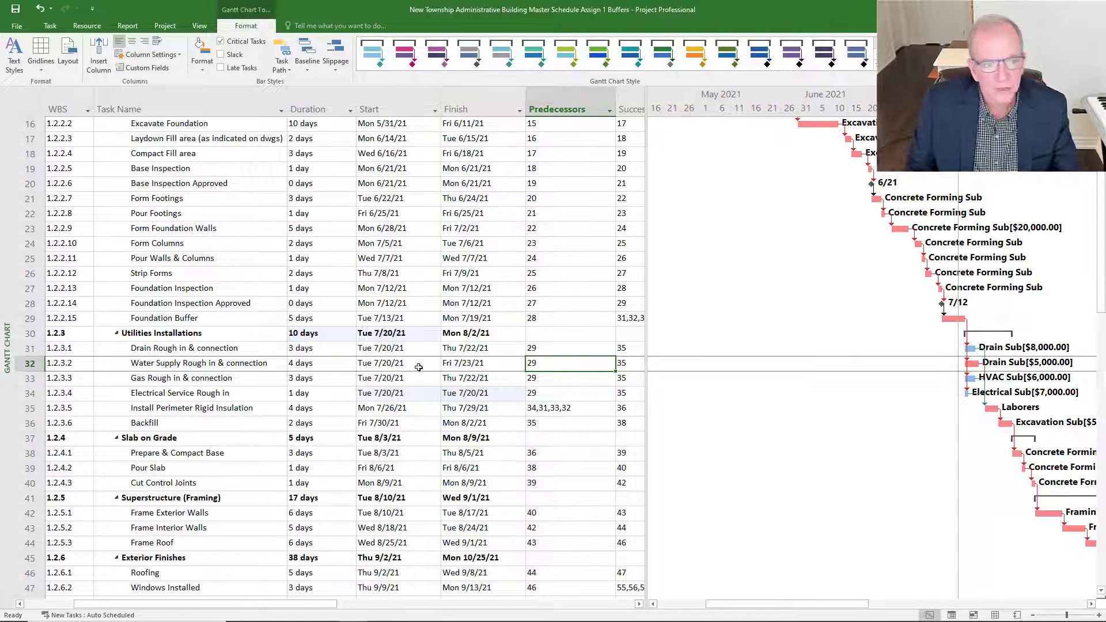
pyautogui.click(306, 318)
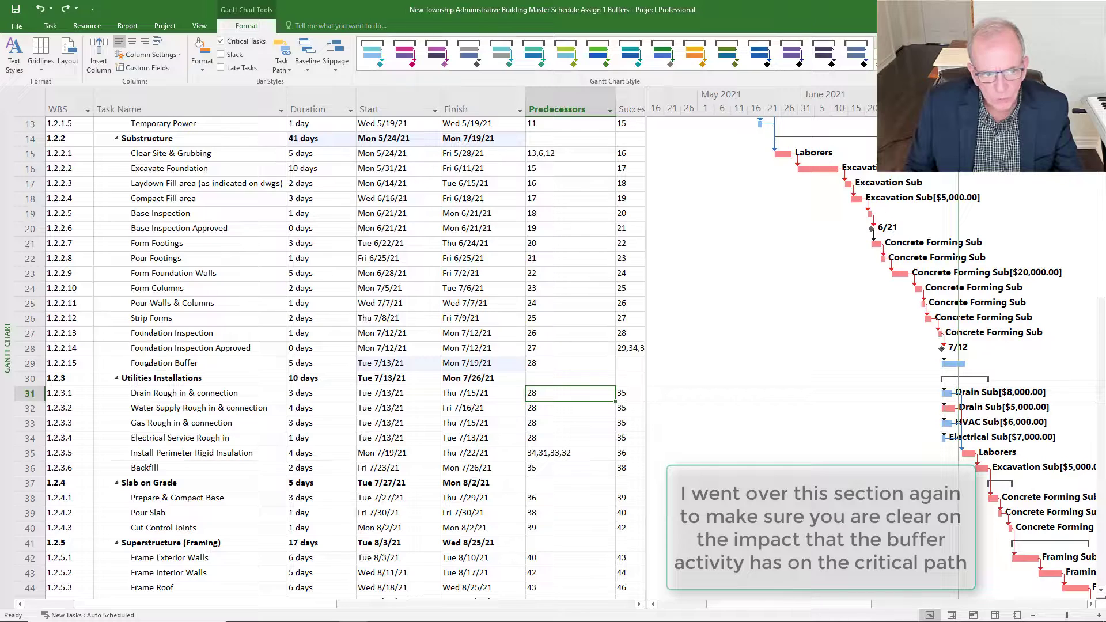
# Check the predecessors around Foundation Buffer and make task 29 the predecessor of Drain Rough in & connection
pyautogui.click(559, 364)
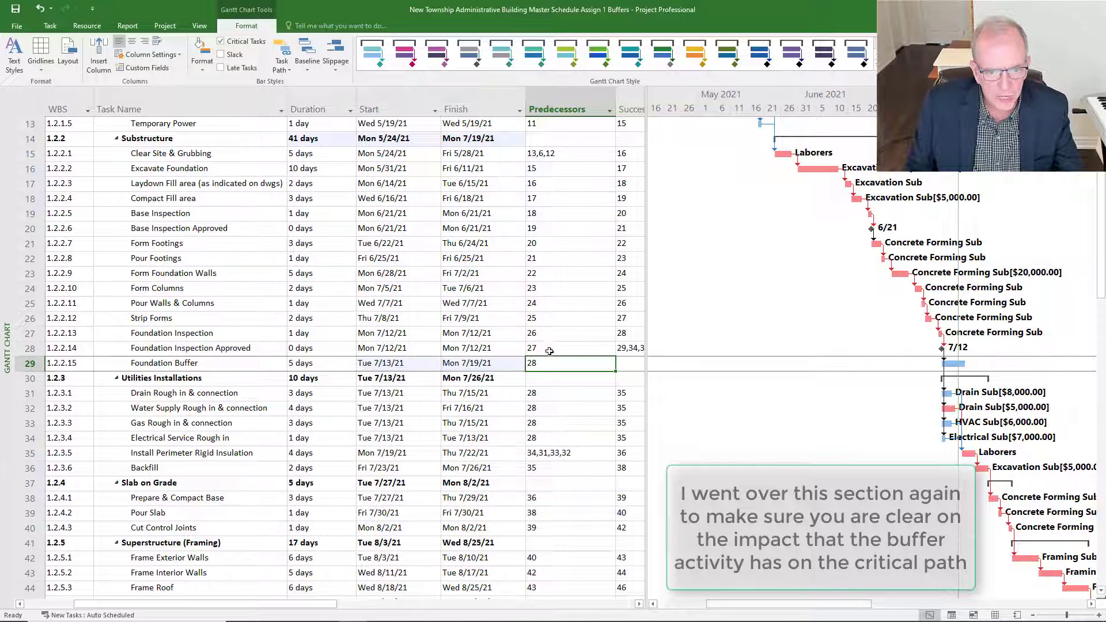
pyautogui.click(544, 349)
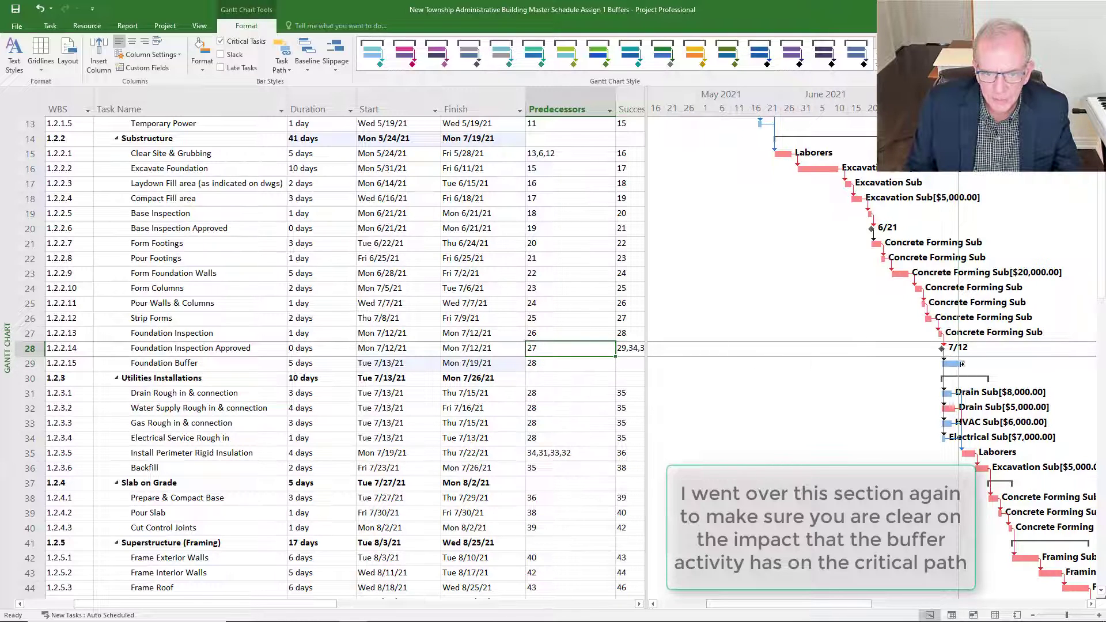
pyautogui.click(551, 396)
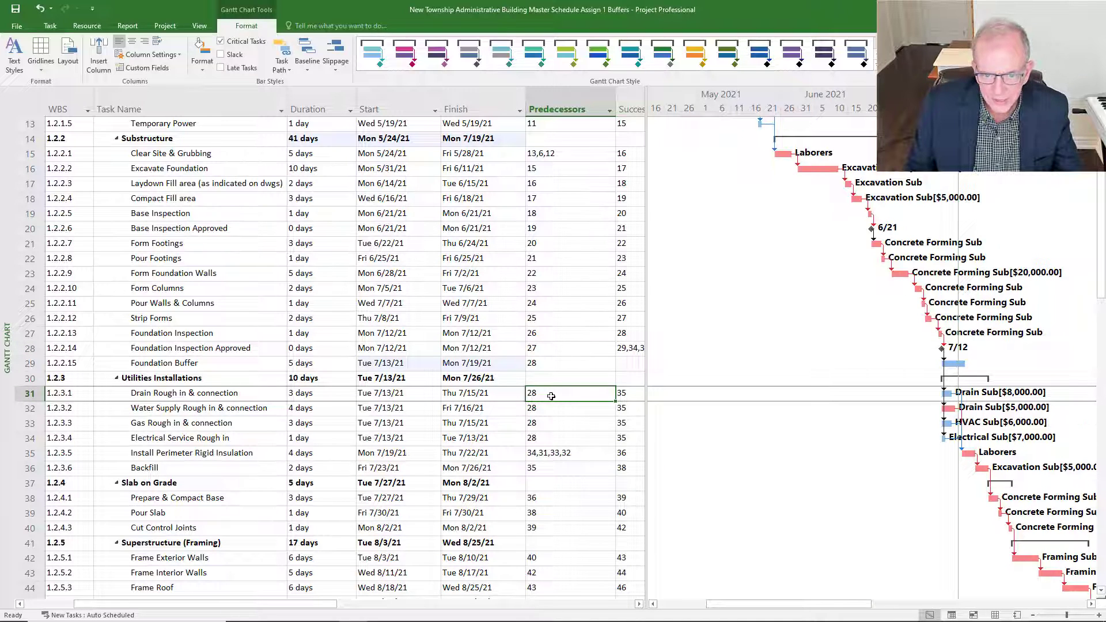
pyautogui.click(546, 363)
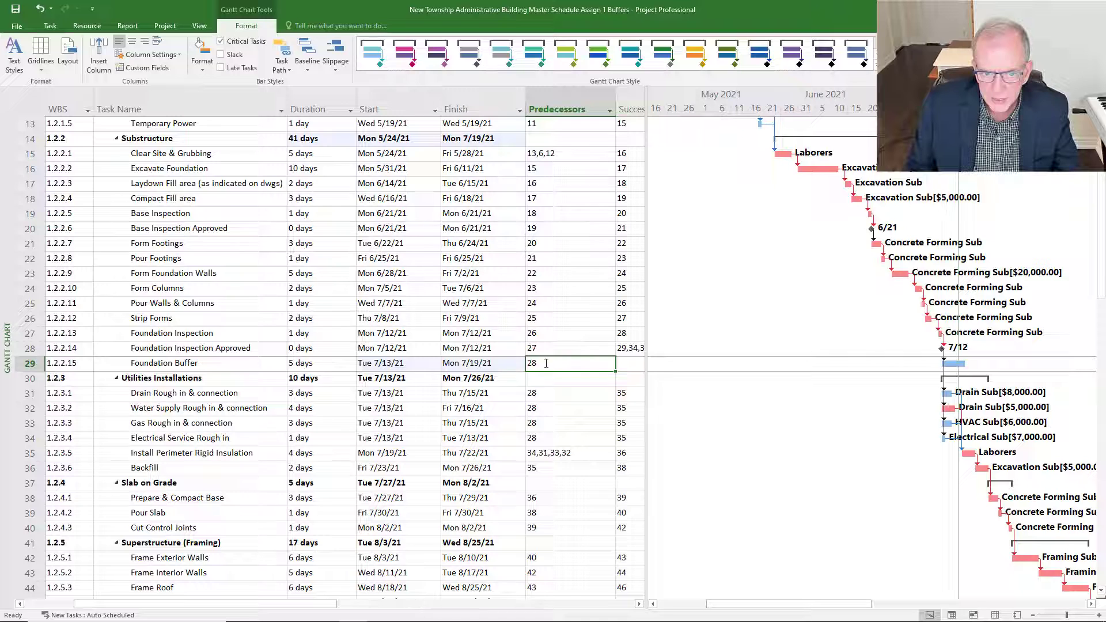
pyautogui.click(547, 396)
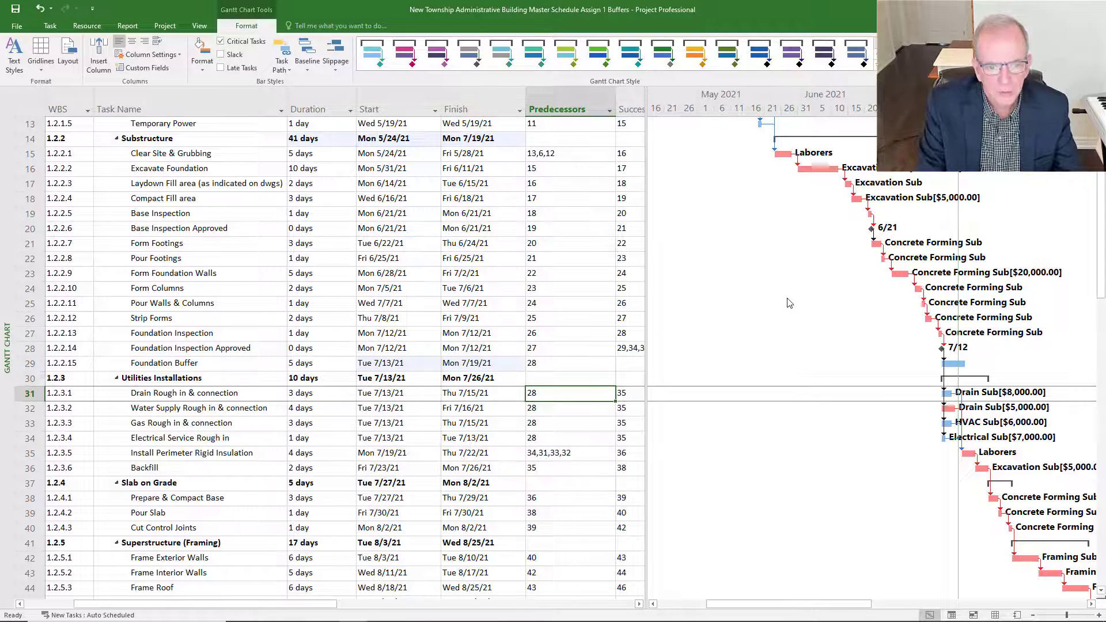
pyautogui.write('29')
pyautogui.press('Return')
# Check the schedule with only the drain task relinked, and set the predecessor of Water Supply Rough in & connection to 29
pyautogui.write('2')
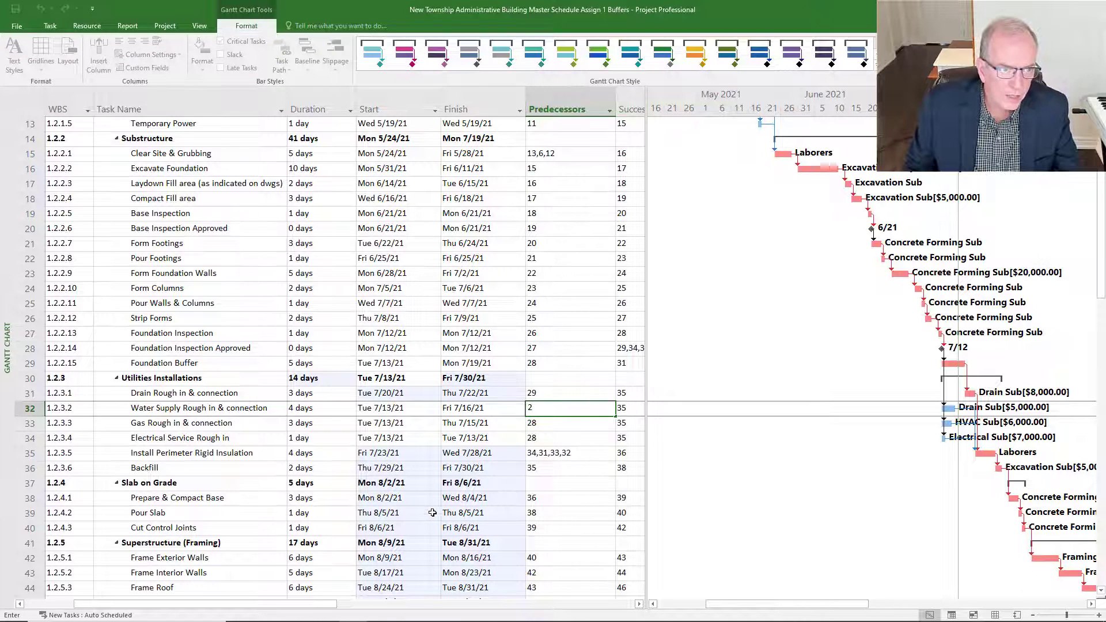
pyautogui.write('8')
pyautogui.scroll(2, 461, 522)
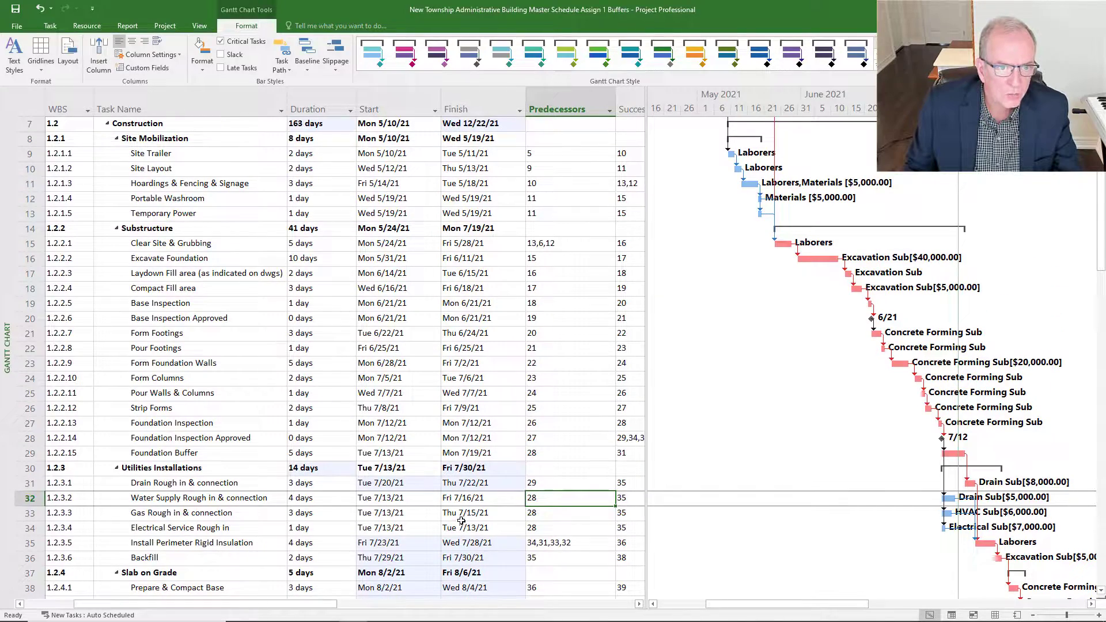
pyautogui.scroll(1, 467, 455)
pyautogui.scroll(1, 450, 178)
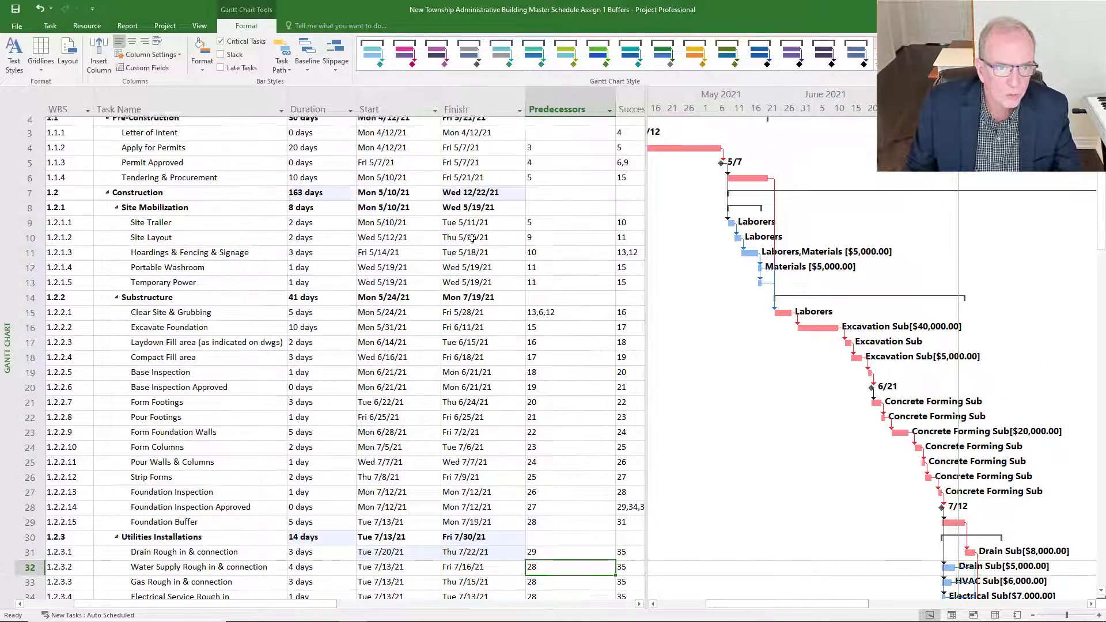
pyautogui.scroll(-2, 484, 242)
pyautogui.scroll(-4, 487, 264)
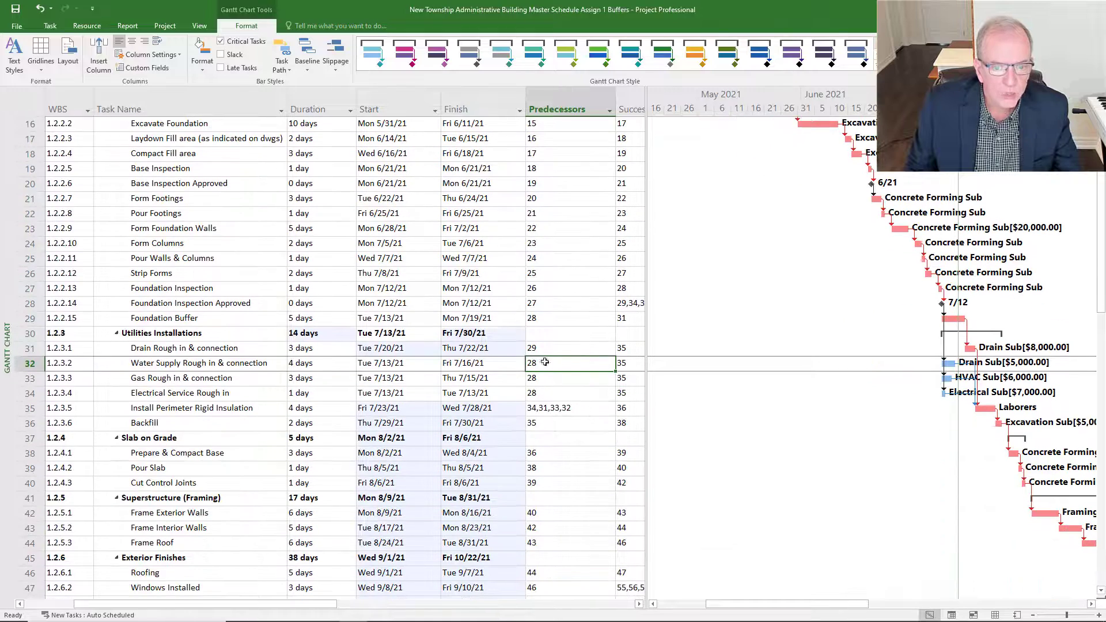
pyautogui.write('2')
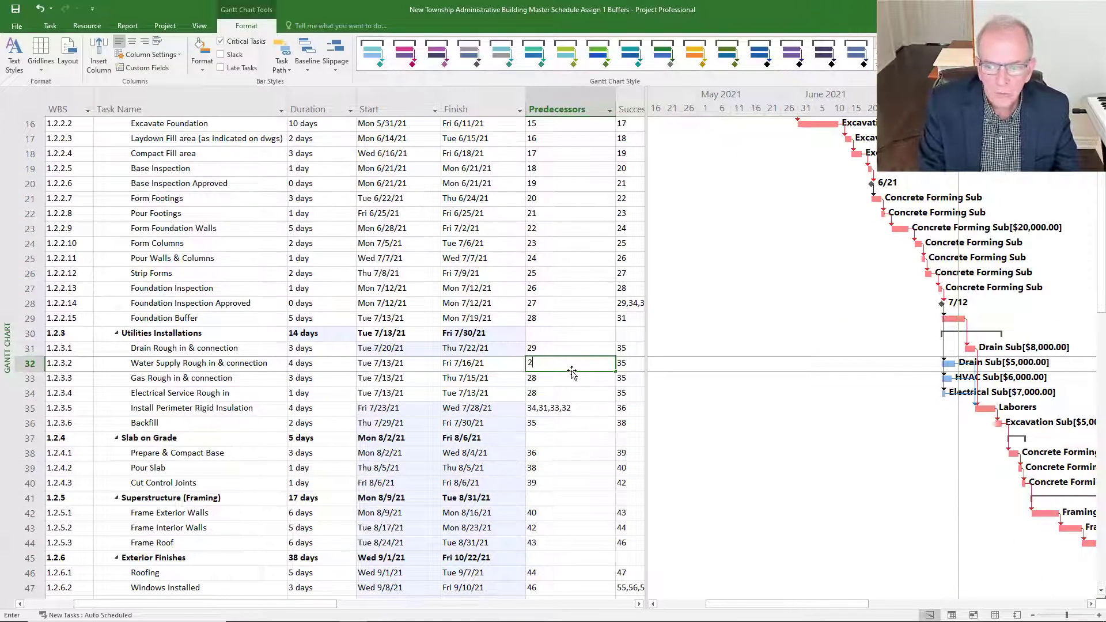
pyautogui.write('9')
pyautogui.press('Return')
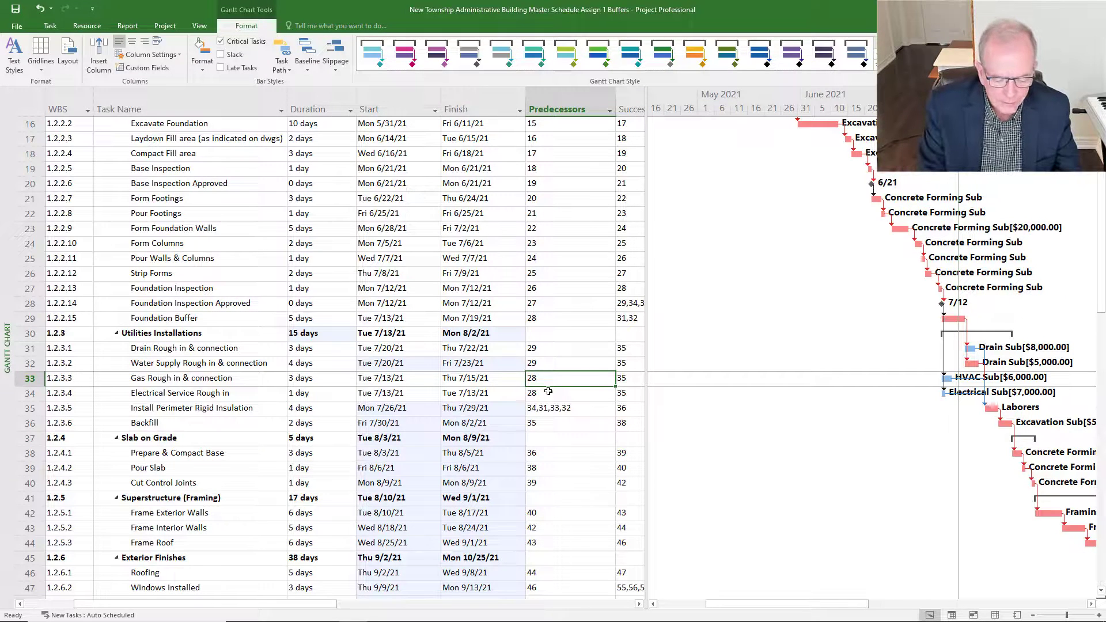
# Set the predecessors of Gas Rough in & connection and Electrical Service Rough in to 29
pyautogui.write('2')
pyautogui.write('9')
pyautogui.press('Return')
pyautogui.write('29')
pyautogui.press('Return')
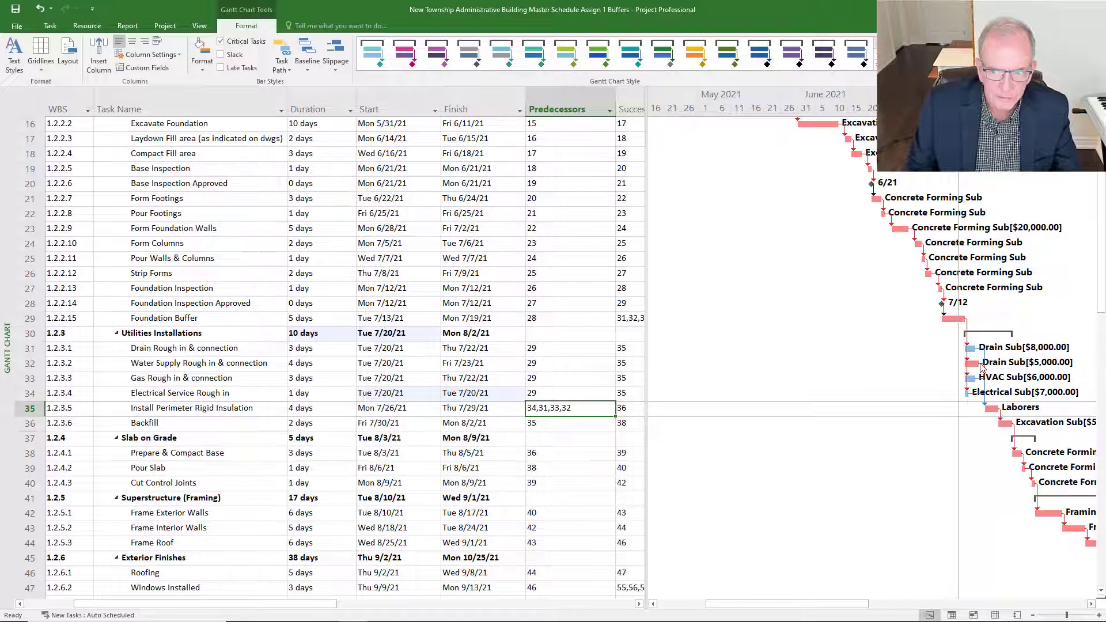
# Examine Foundation Buffer's place in the Substructure phase, its links to the utility rough-ins, and the phases through Exterior Finishes and Building Systems
pyautogui.moveTo(982, 368)
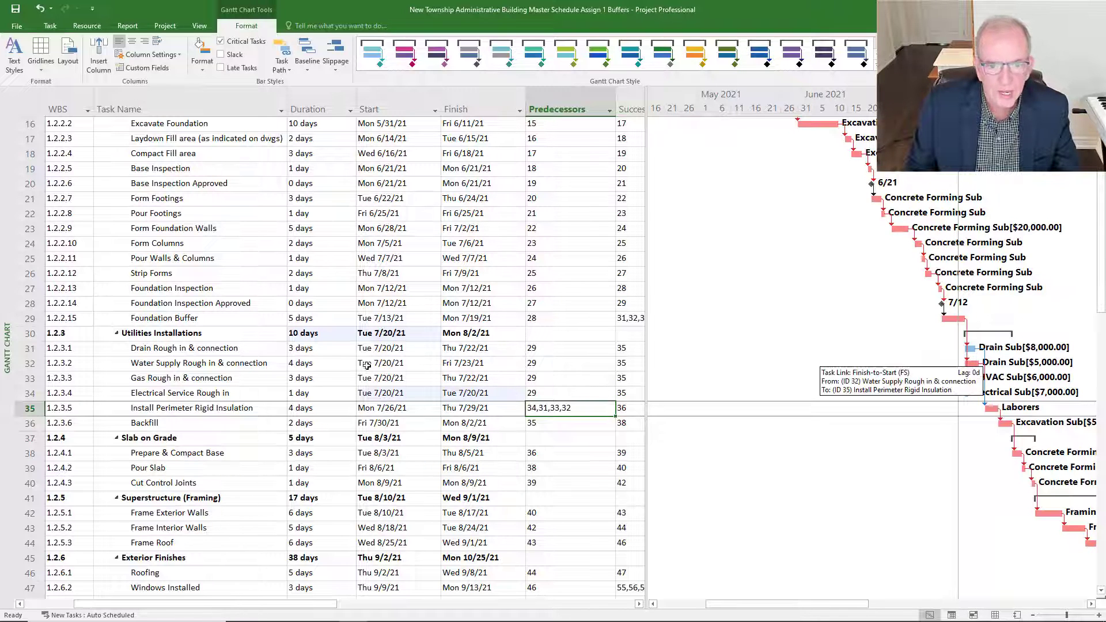
pyautogui.scroll(1, 449, 389)
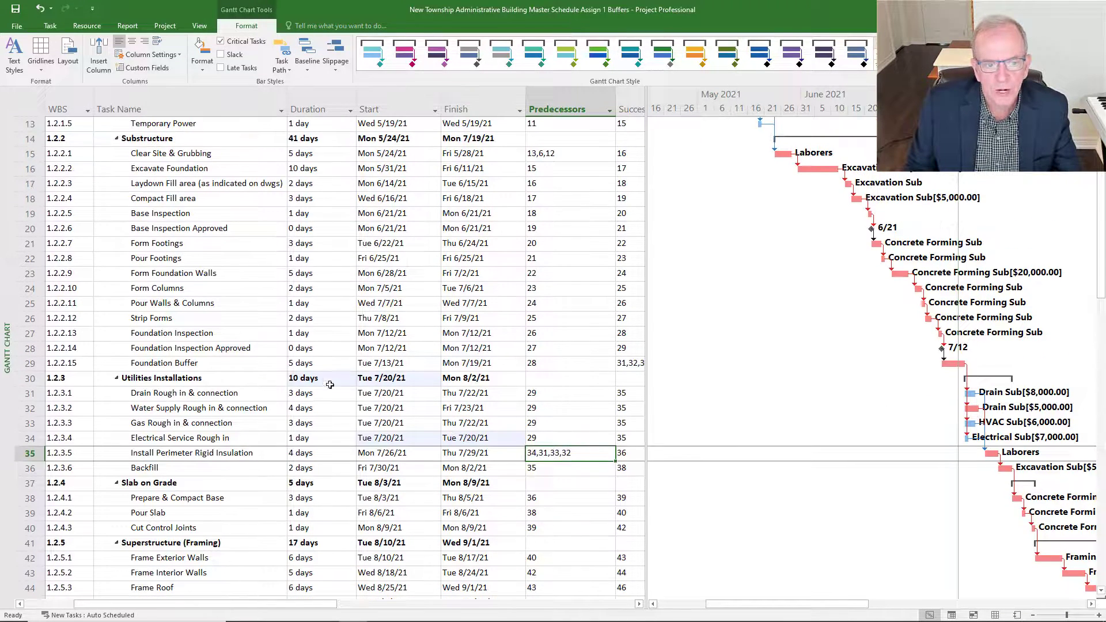
pyautogui.click(32, 363)
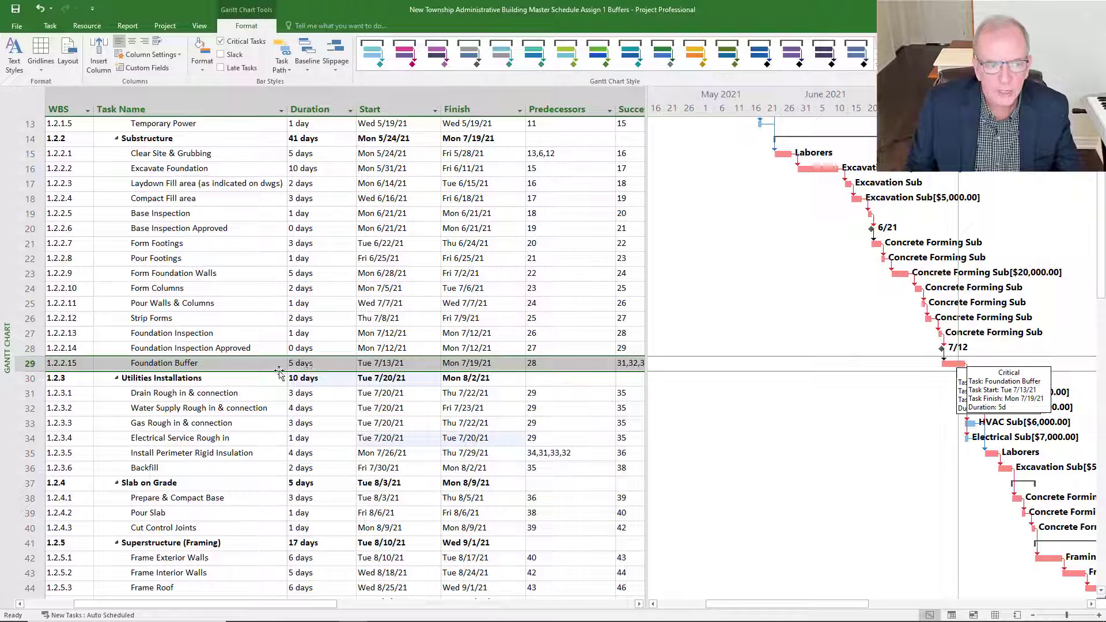
pyautogui.scroll(1, 185, 358)
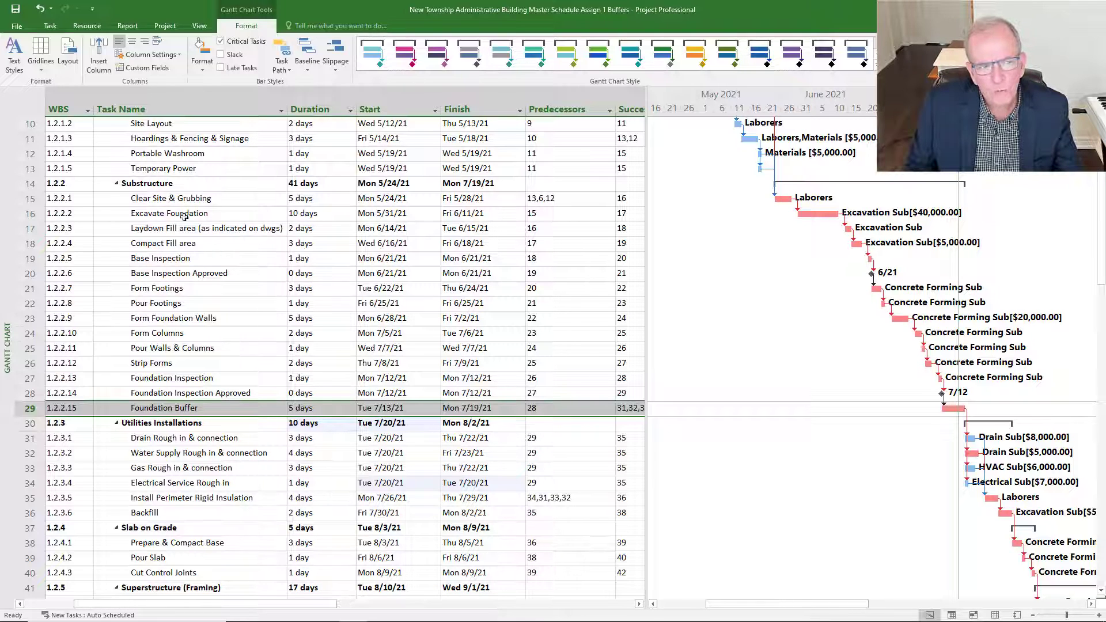
pyautogui.click(179, 184)
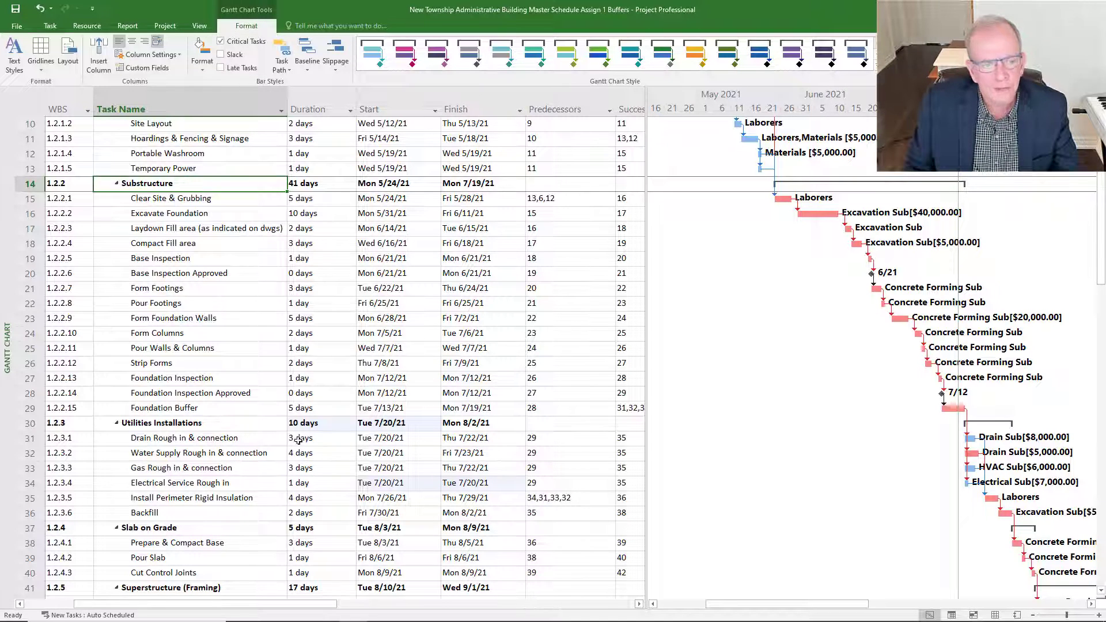
pyautogui.click(23, 408)
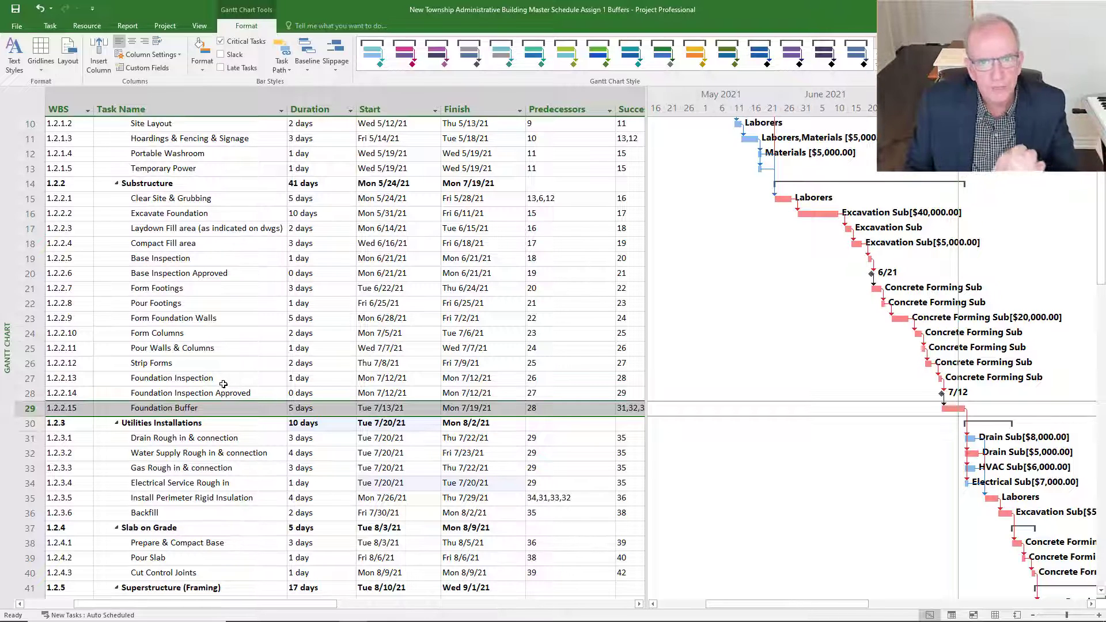
pyautogui.scroll(-1, 923, 427)
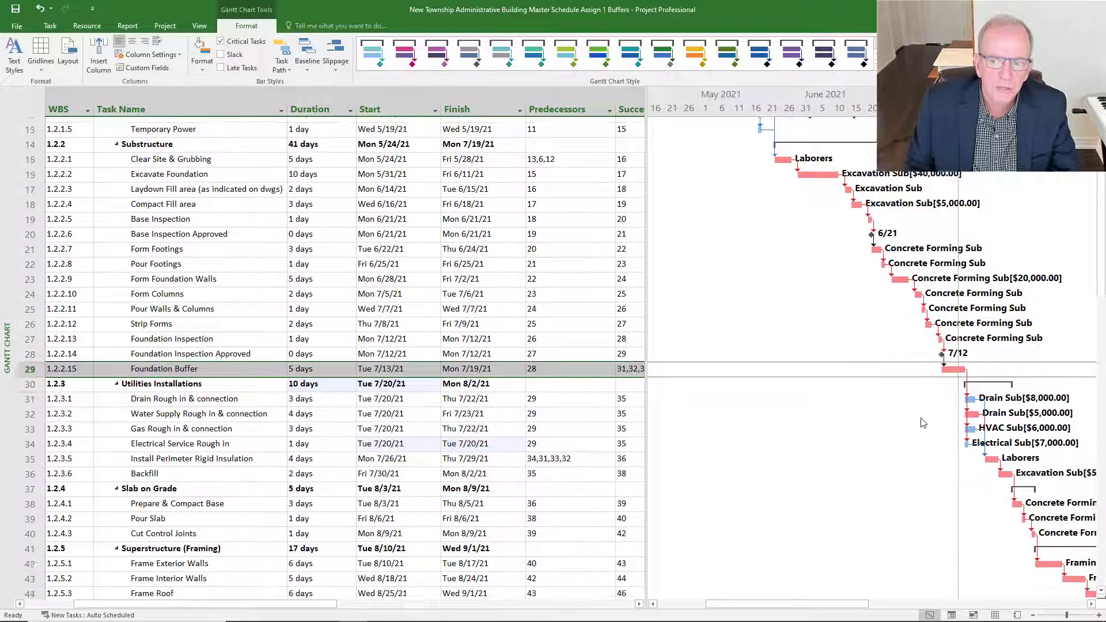
pyautogui.scroll(-1, 923, 428)
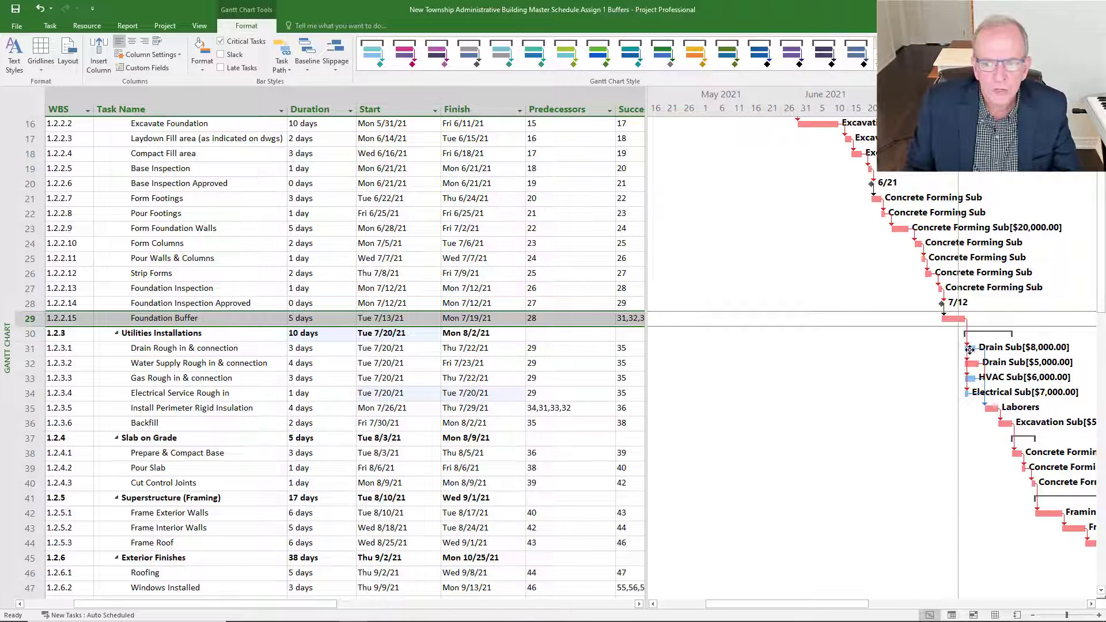
pyautogui.moveTo(972, 397)
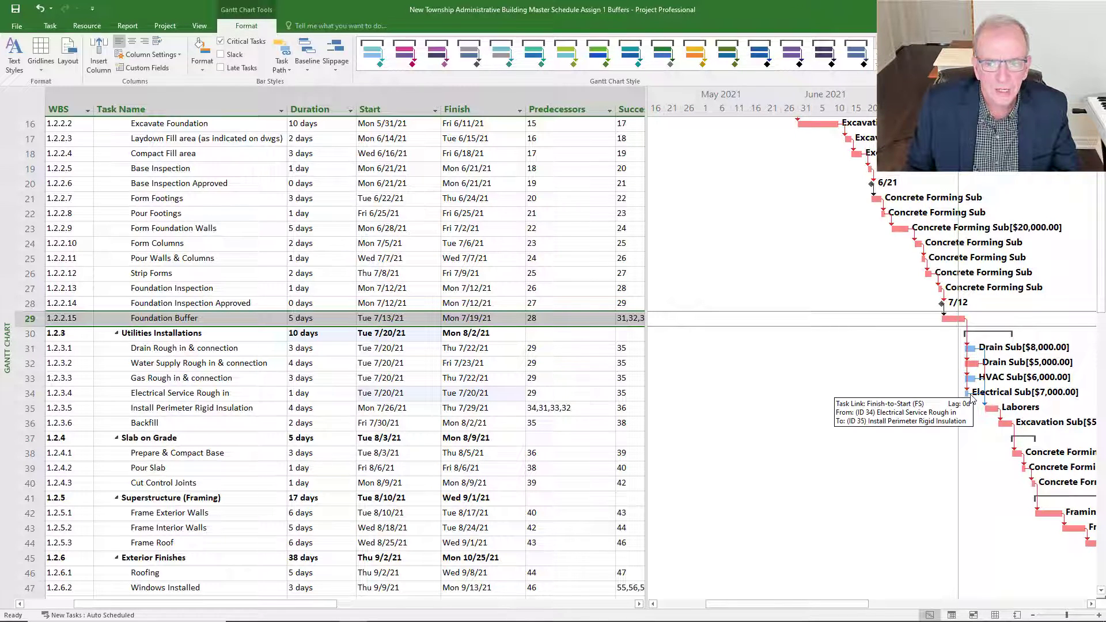
pyautogui.scroll(-1, 972, 399)
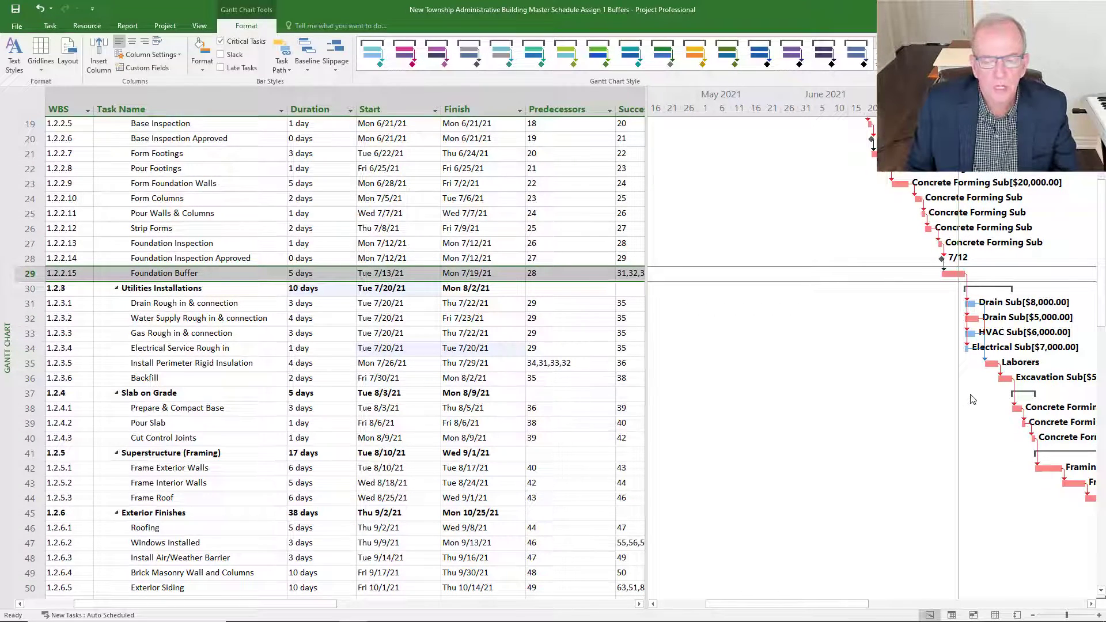
pyautogui.scroll(-1, 973, 398)
pyautogui.scroll(-1, 973, 399)
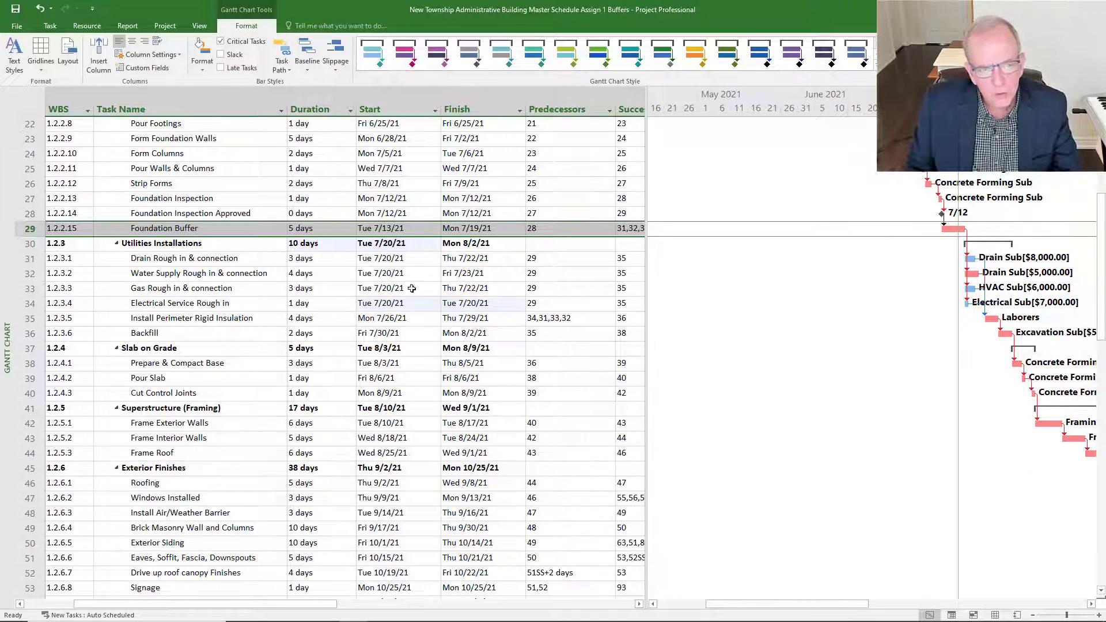
pyautogui.scroll(-3, 149, 410)
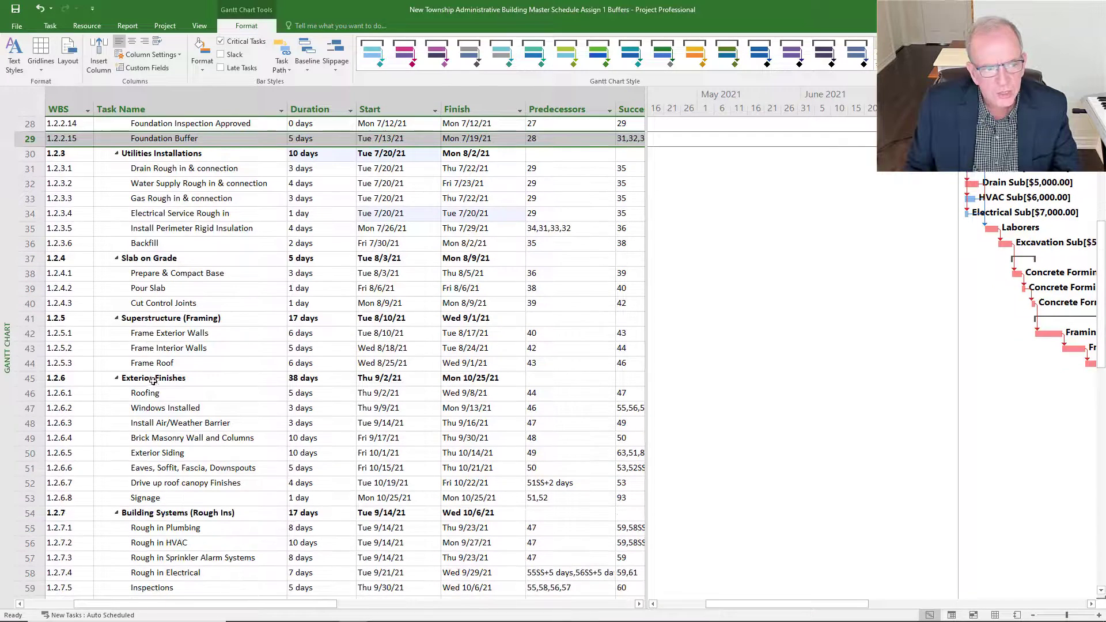
# Examine the Superstructure, Exterior Finishes, Building Systems and Landscaping phases as candidates for further buffers
pyautogui.click(162, 320)
pyautogui.click(160, 378)
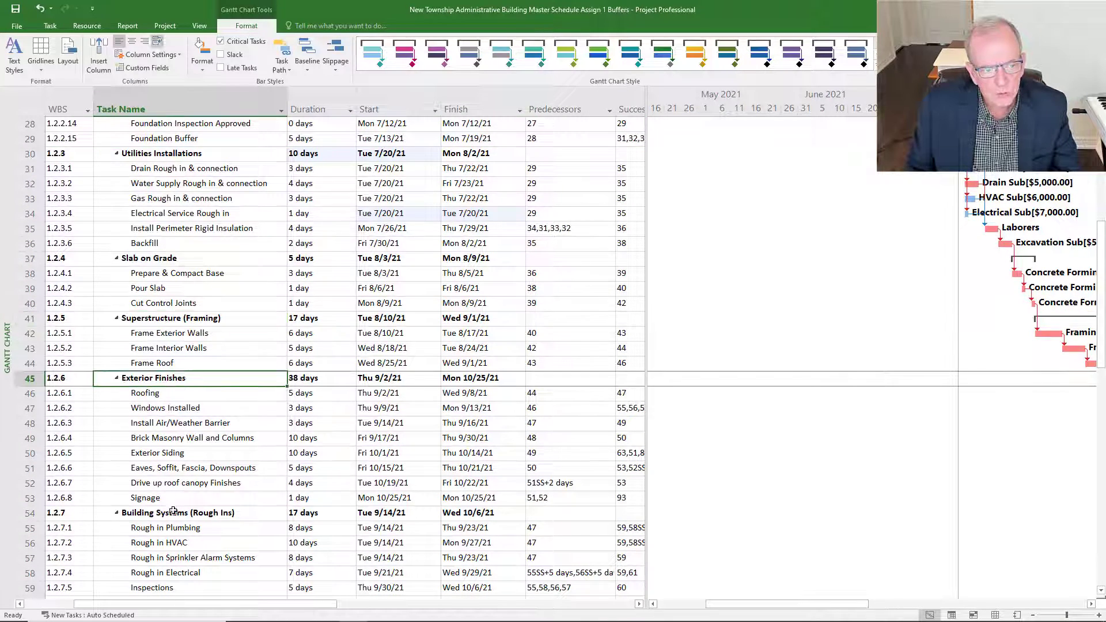
pyautogui.click(175, 513)
pyautogui.scroll(-5, 178, 516)
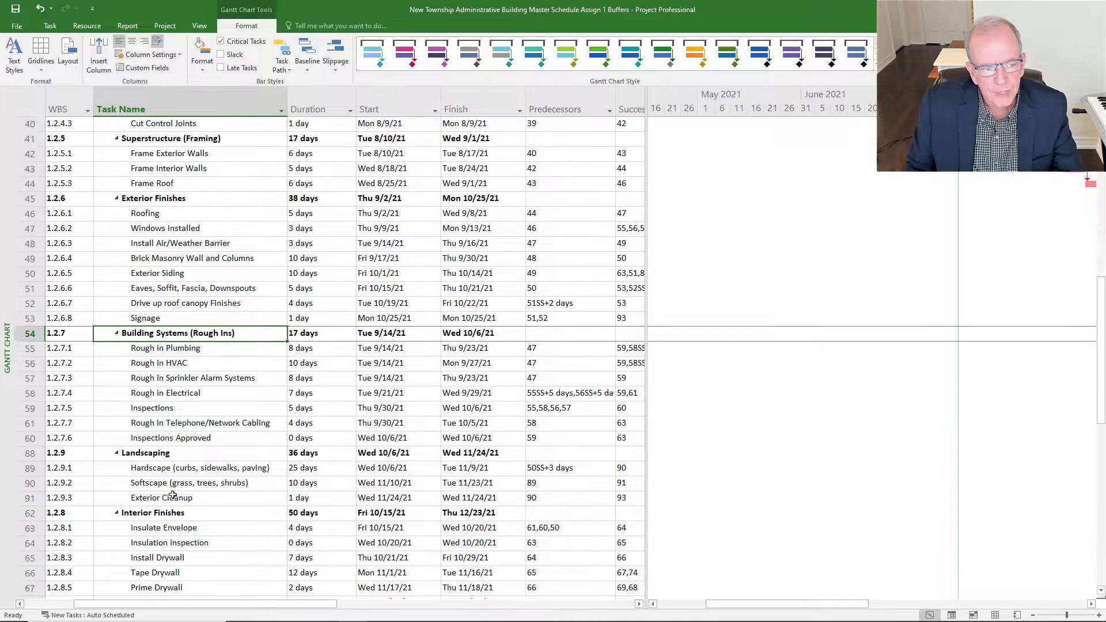
pyautogui.click(170, 452)
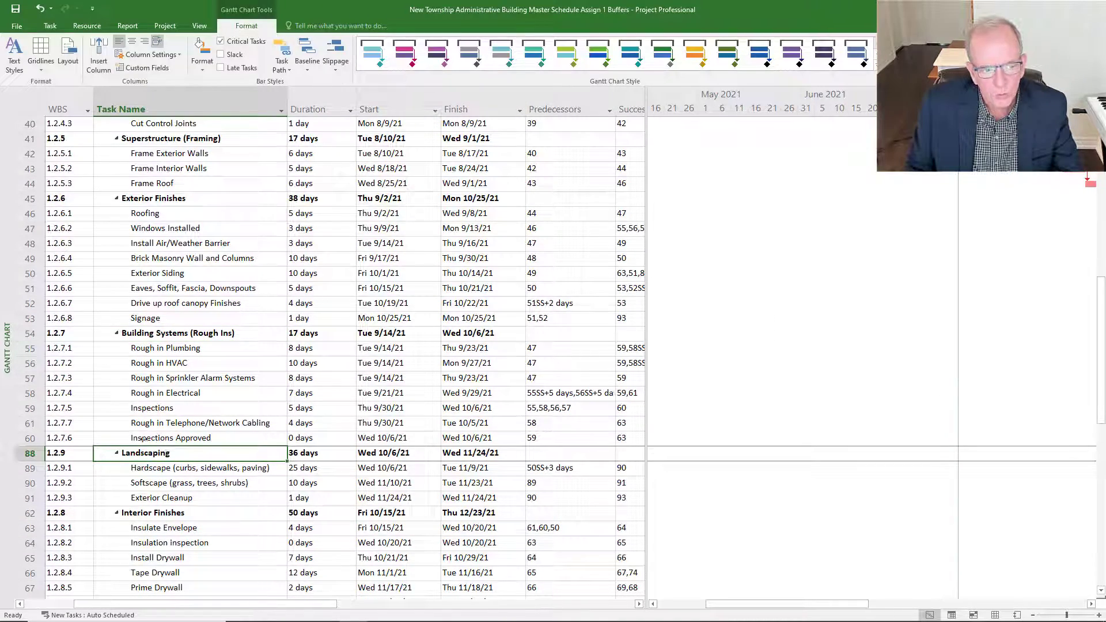
pyautogui.scroll(8, 212, 452)
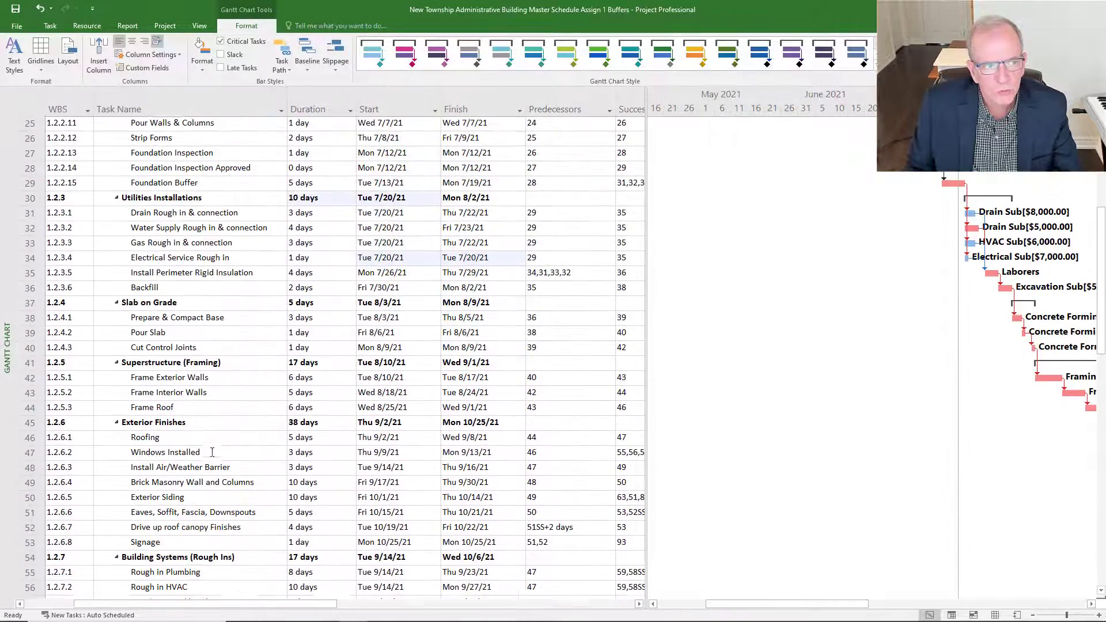
pyautogui.scroll(3, 194, 429)
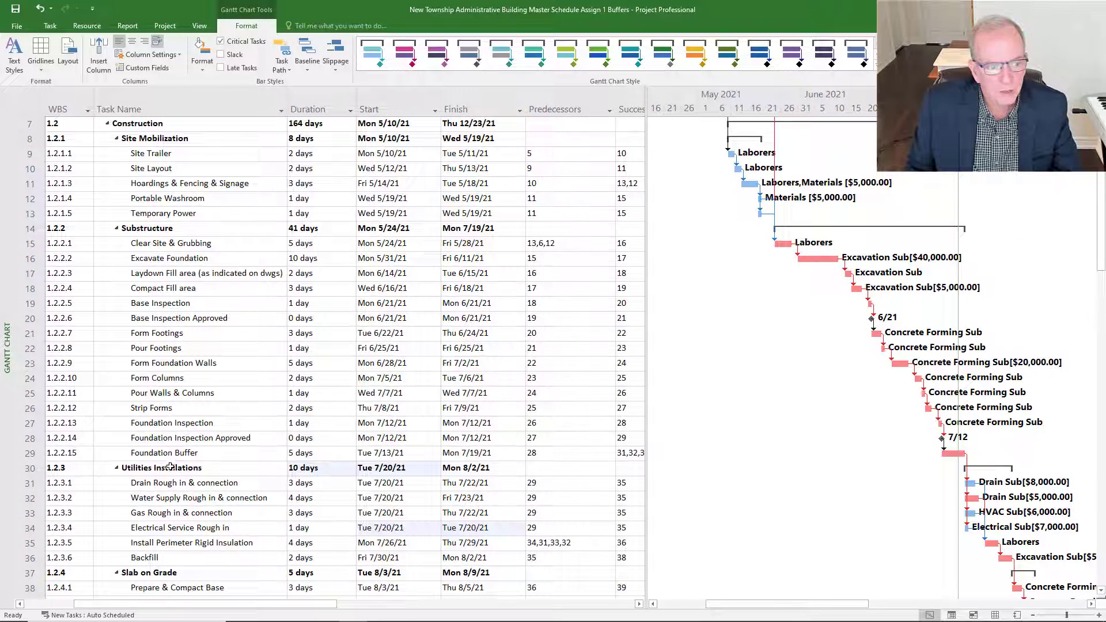
# Review the Foundation Buffer task against the Substructure tasks from Clear Site & Grubbing through Compact Fill area
pyautogui.click(30, 453)
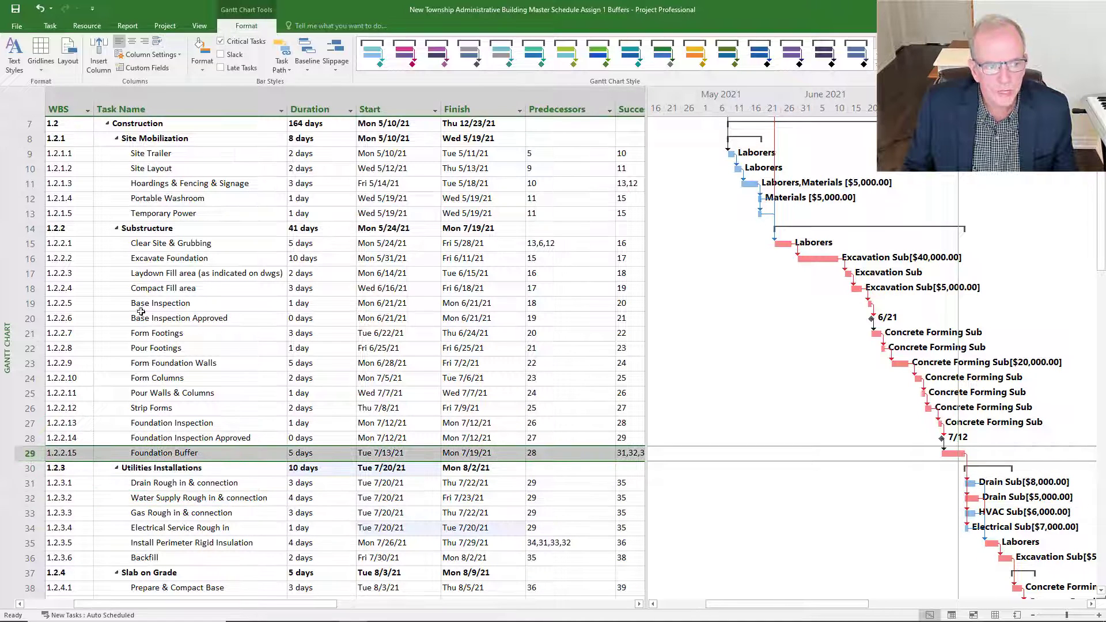
pyautogui.click(165, 244)
pyautogui.click(167, 259)
pyautogui.click(168, 279)
pyautogui.click(172, 295)
pyautogui.click(183, 453)
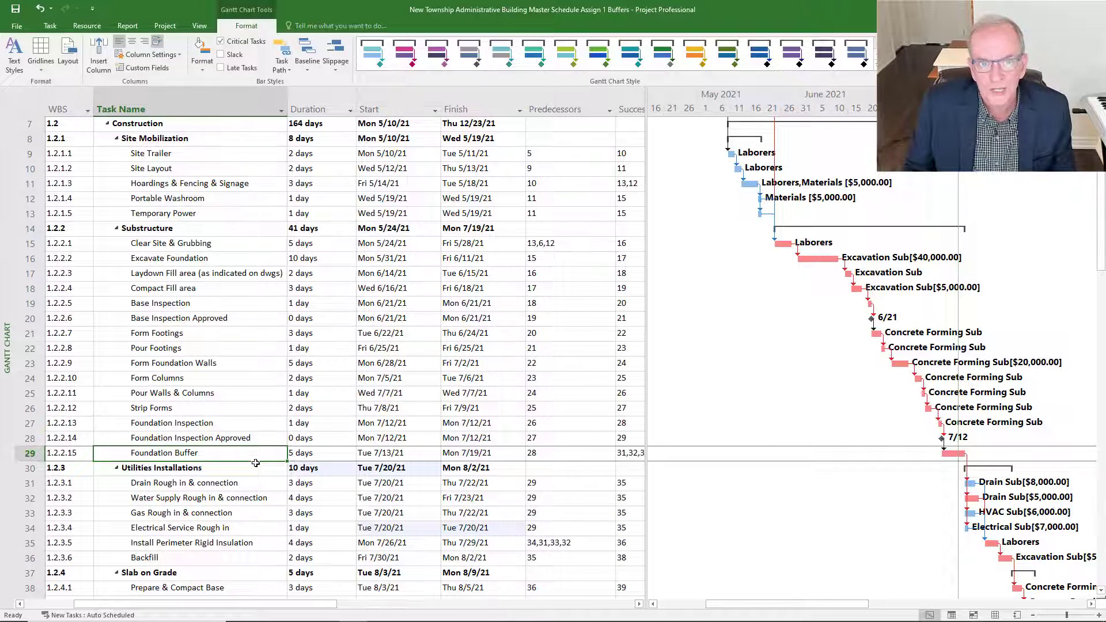
# Insert a new task at the end of the Close Out phase, directly above Total Completion
pyautogui.scroll(-15, 255, 463)
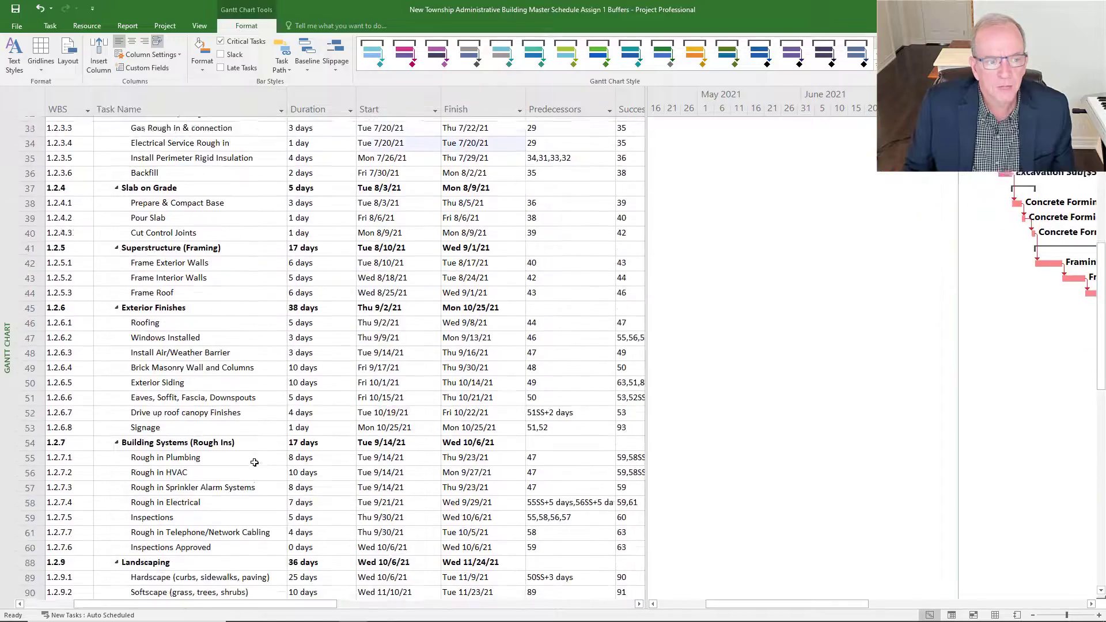
pyautogui.scroll(-12, 254, 463)
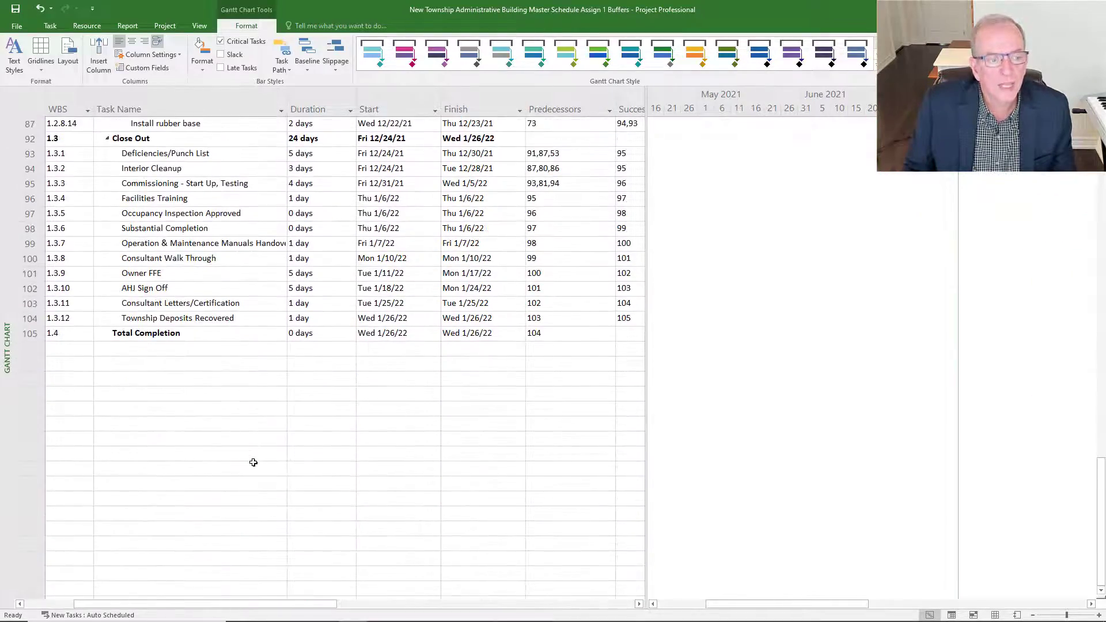
pyautogui.scroll(2, 253, 463)
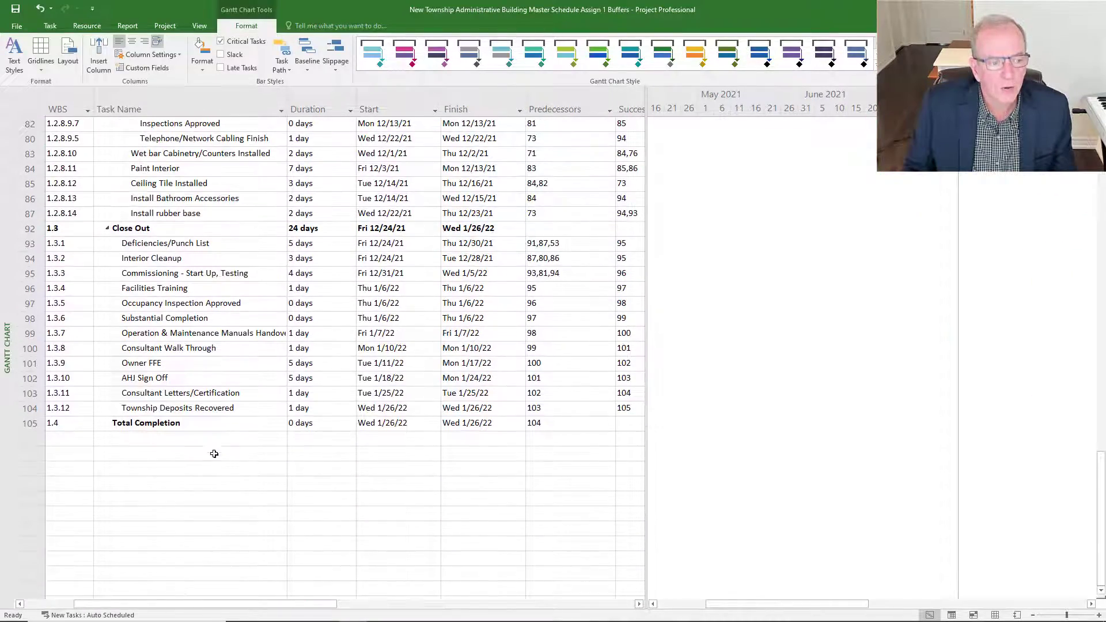
pyautogui.click(27, 424)
pyautogui.rightClick(29, 426)
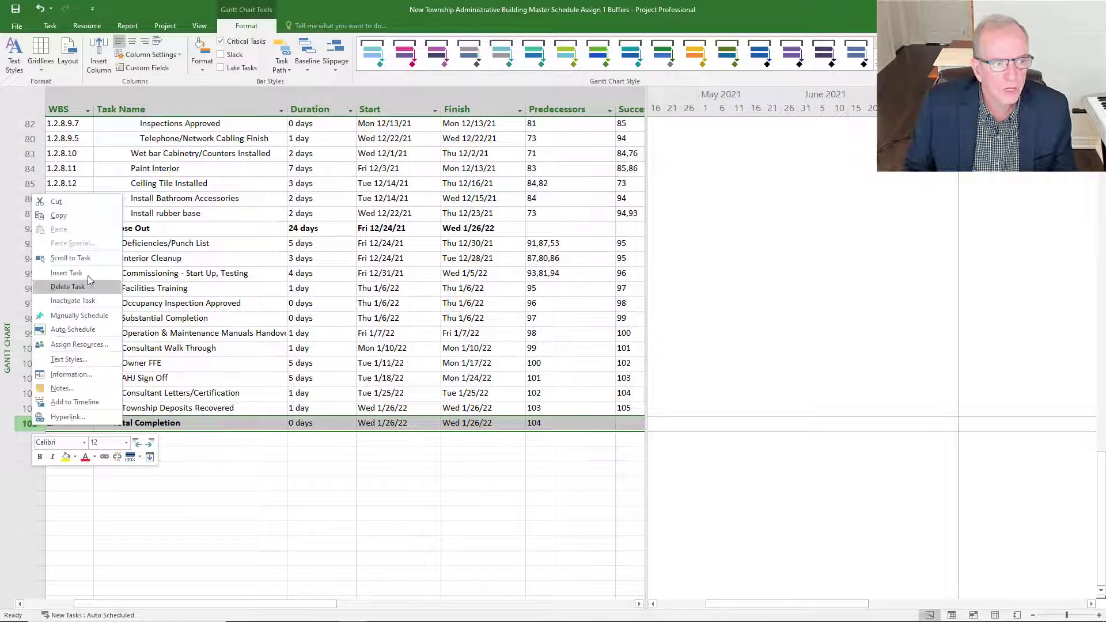
pyautogui.click(66, 273)
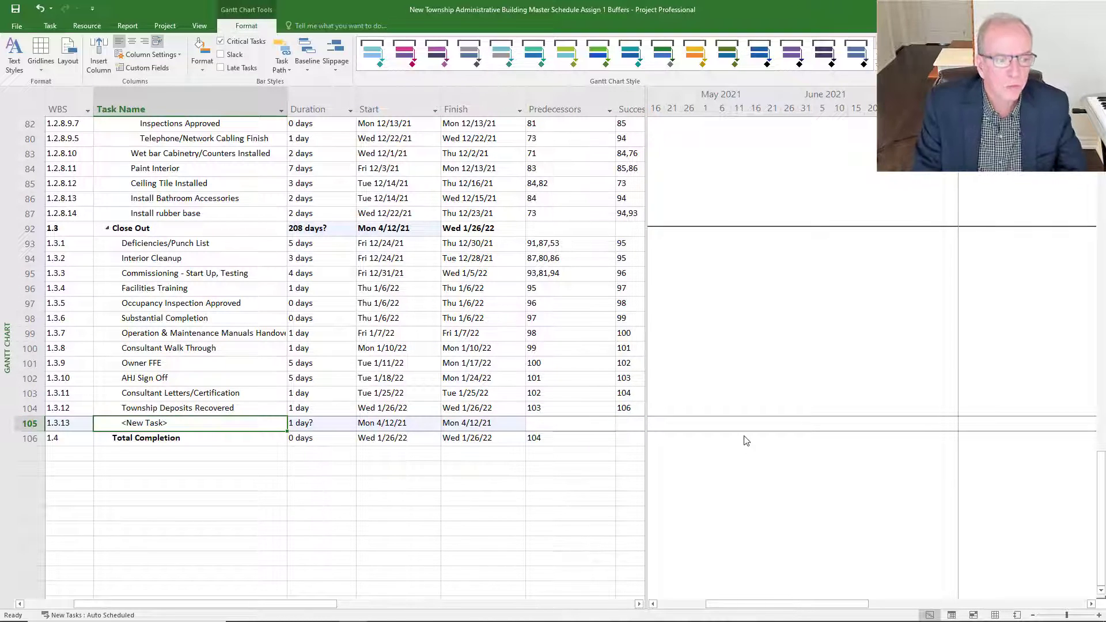
# Name the new Close Out task Project Buffer and set its duration to 15 days
pyautogui.write('P')
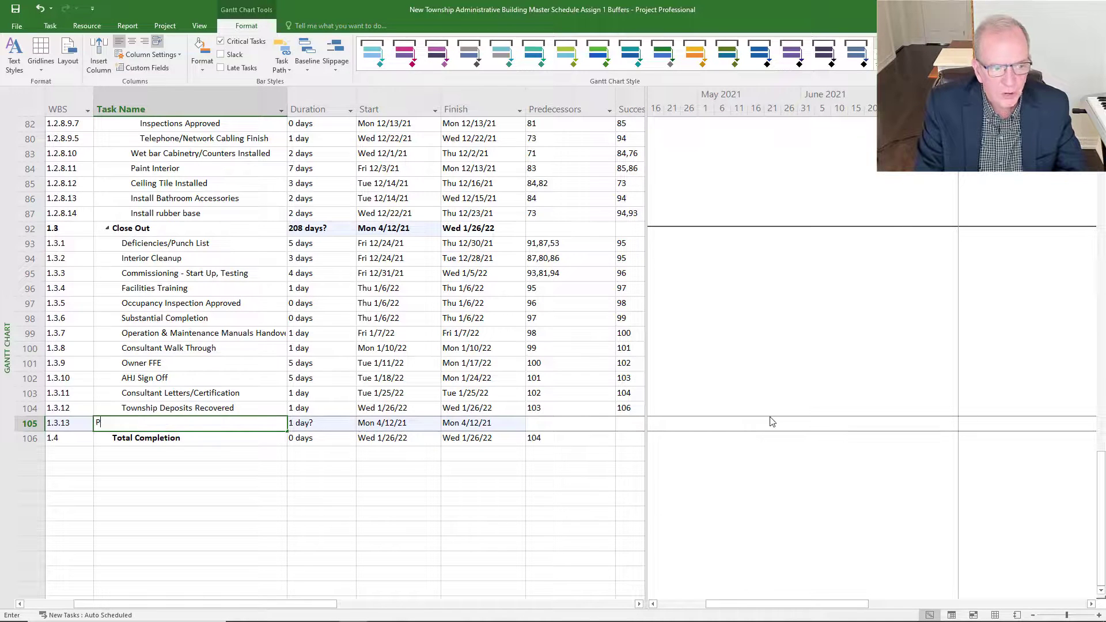
pyautogui.write('rojec')
pyautogui.press('BackSpace')
pyautogui.press('BackSpace')
pyautogui.press('BackSpace')
pyautogui.write('ject')
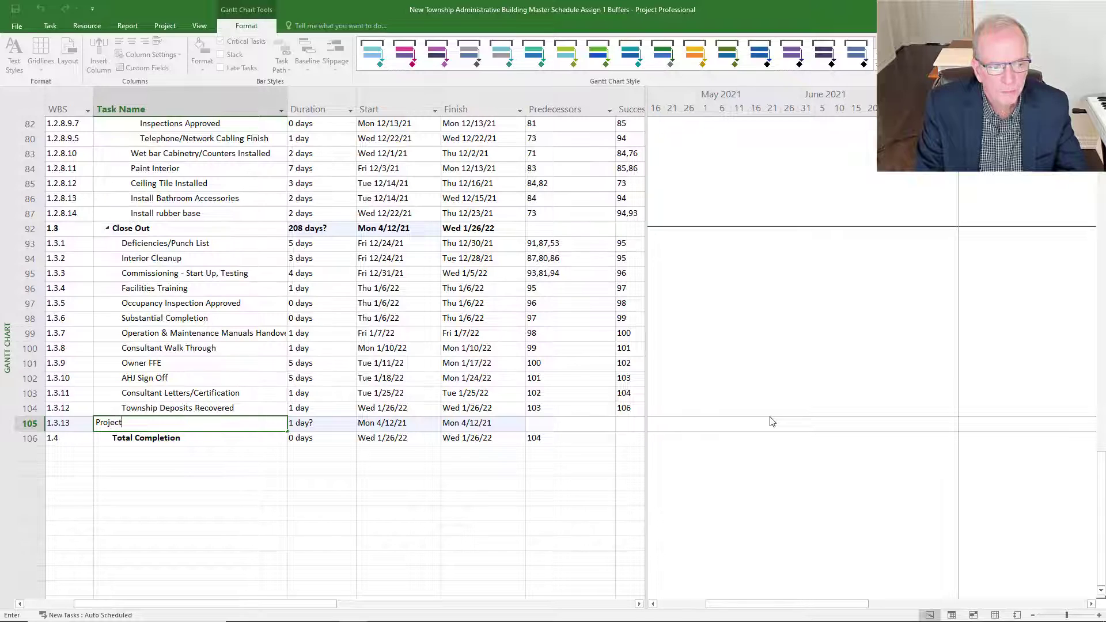
pyautogui.write(' Buffer')
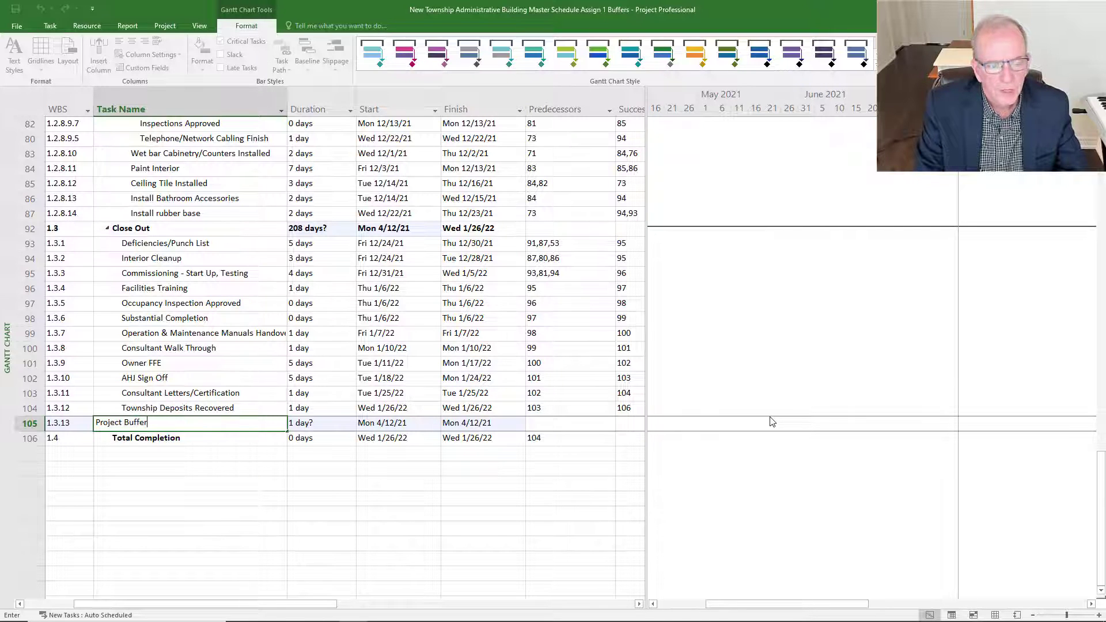
pyautogui.press('Tab')
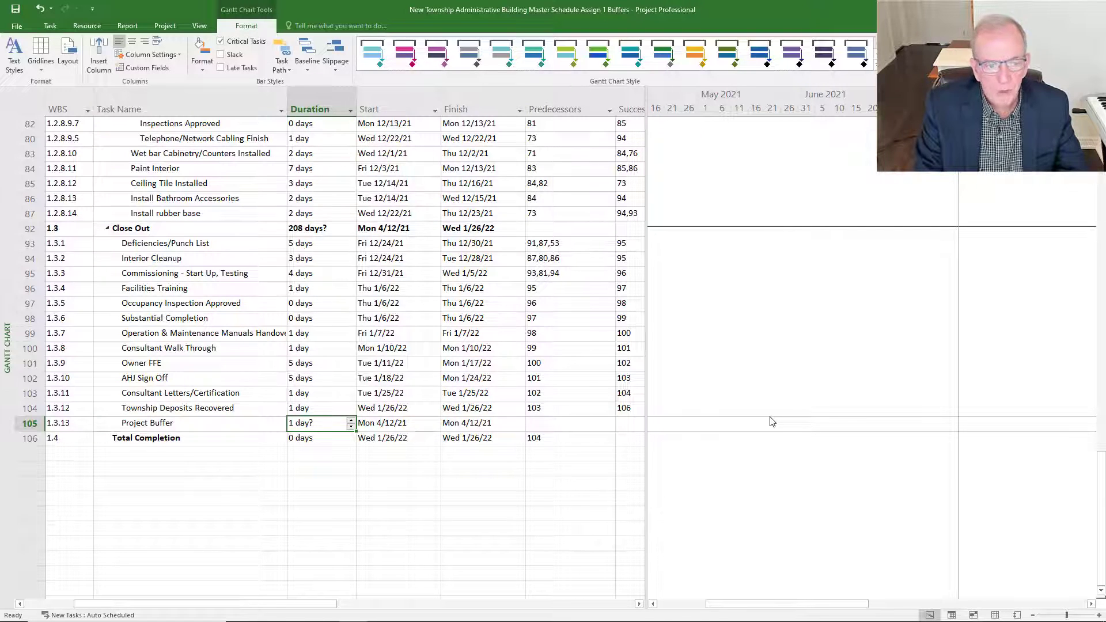
pyautogui.write('15')
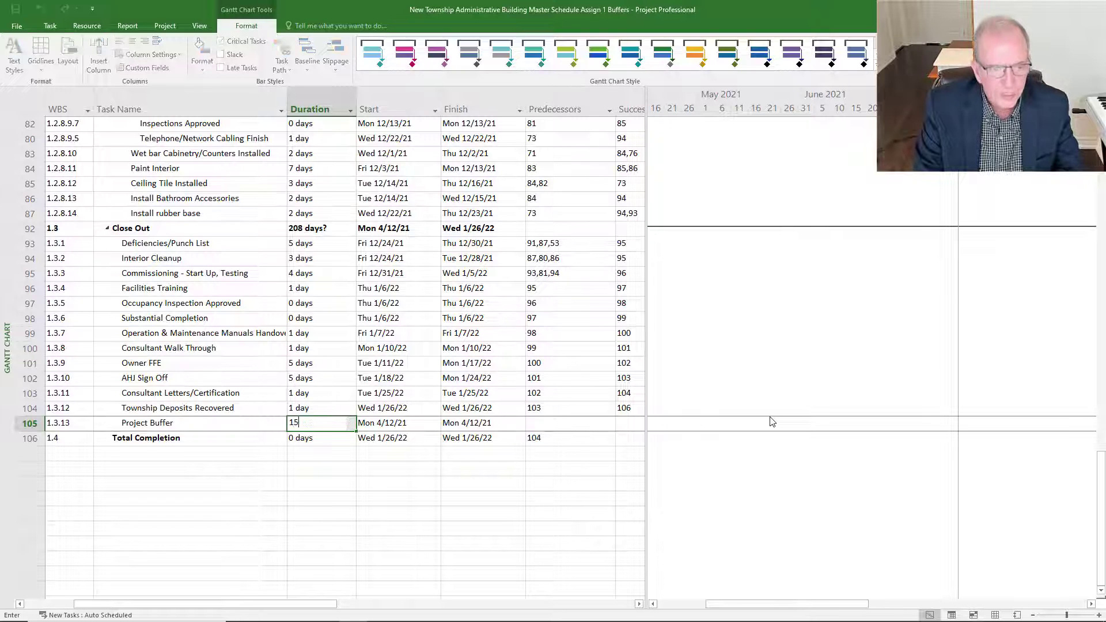
pyautogui.press('Return')
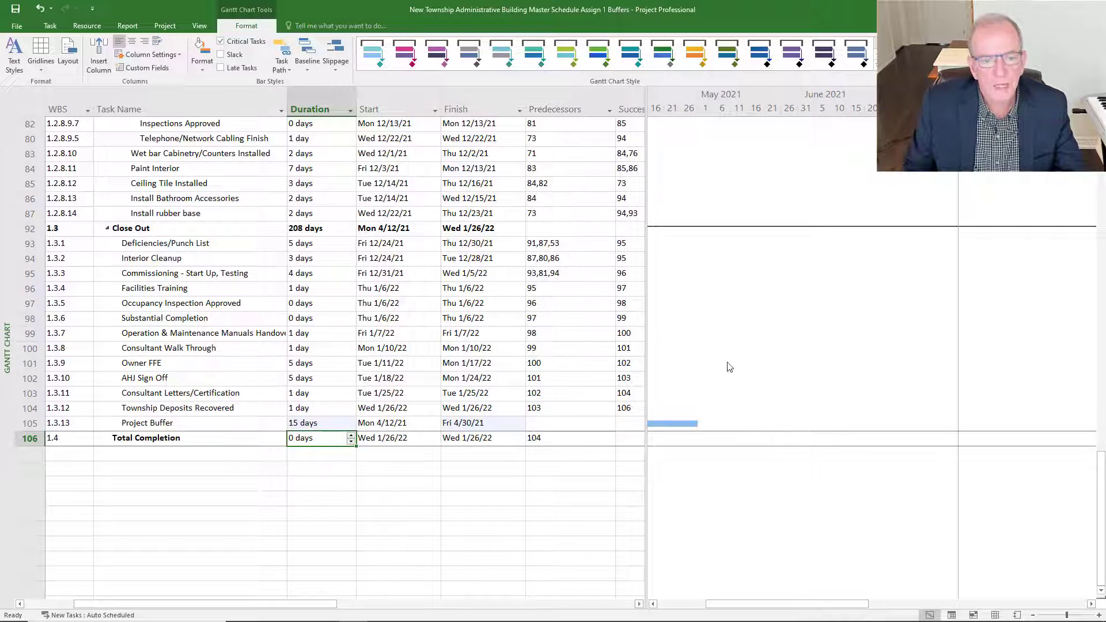
# Set the predecessor of Project Buffer to 104 and the predecessor of Total Completion to 105
pyautogui.click(558, 424)
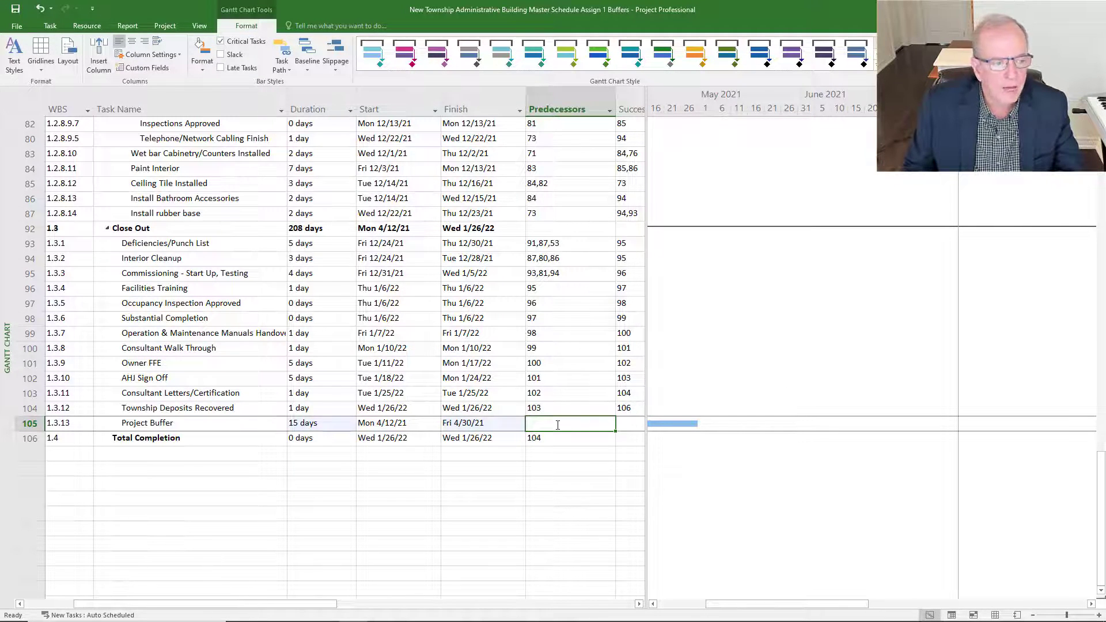
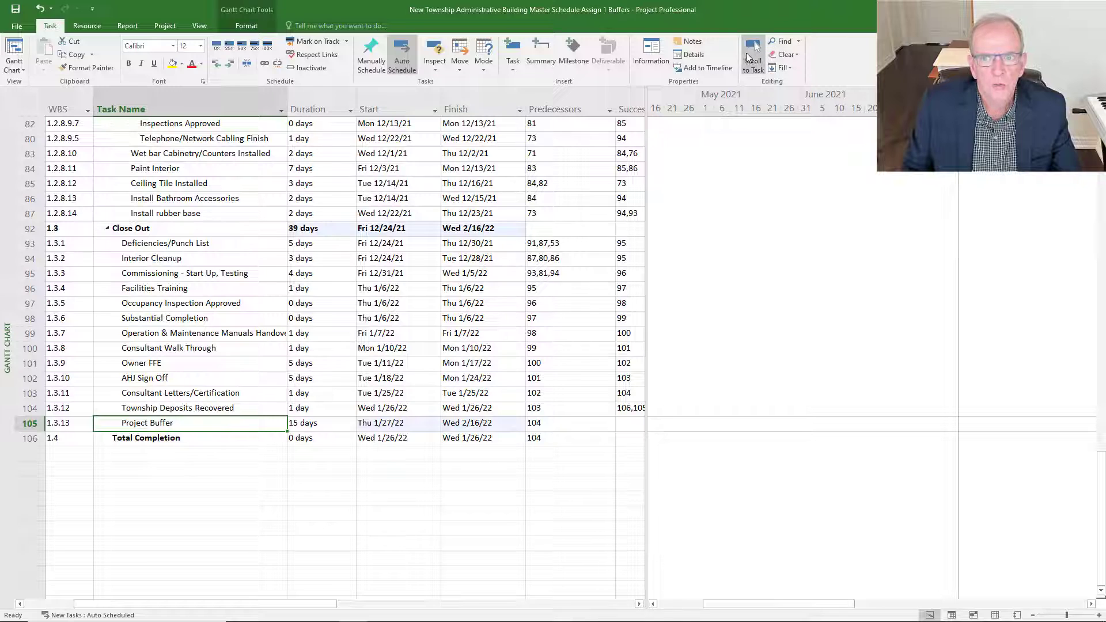
pyautogui.click(755, 52)
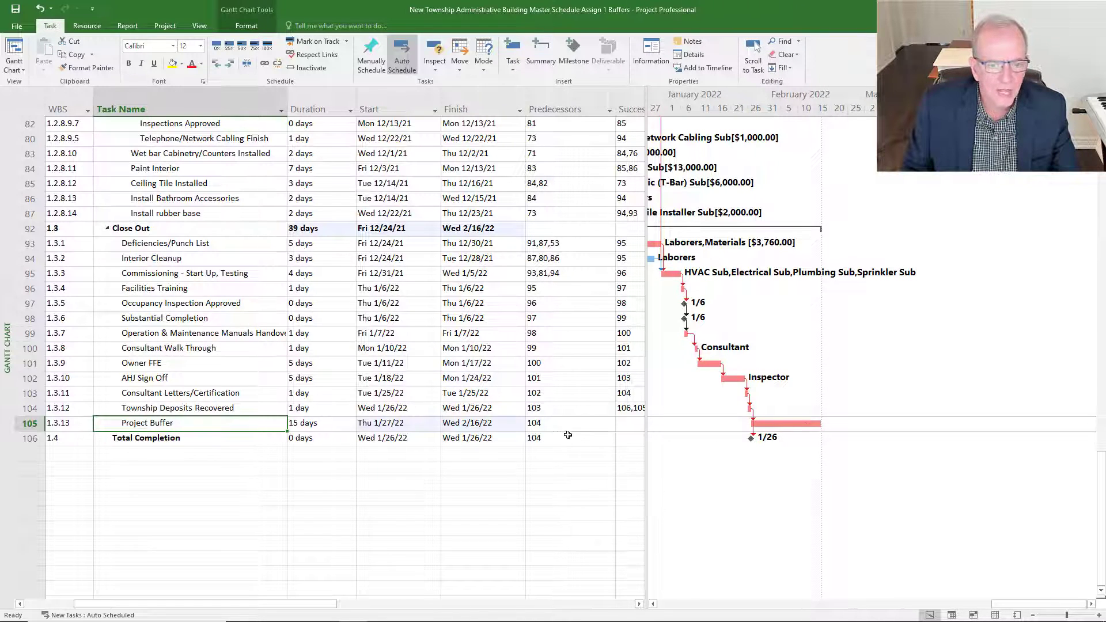
pyautogui.click(557, 438)
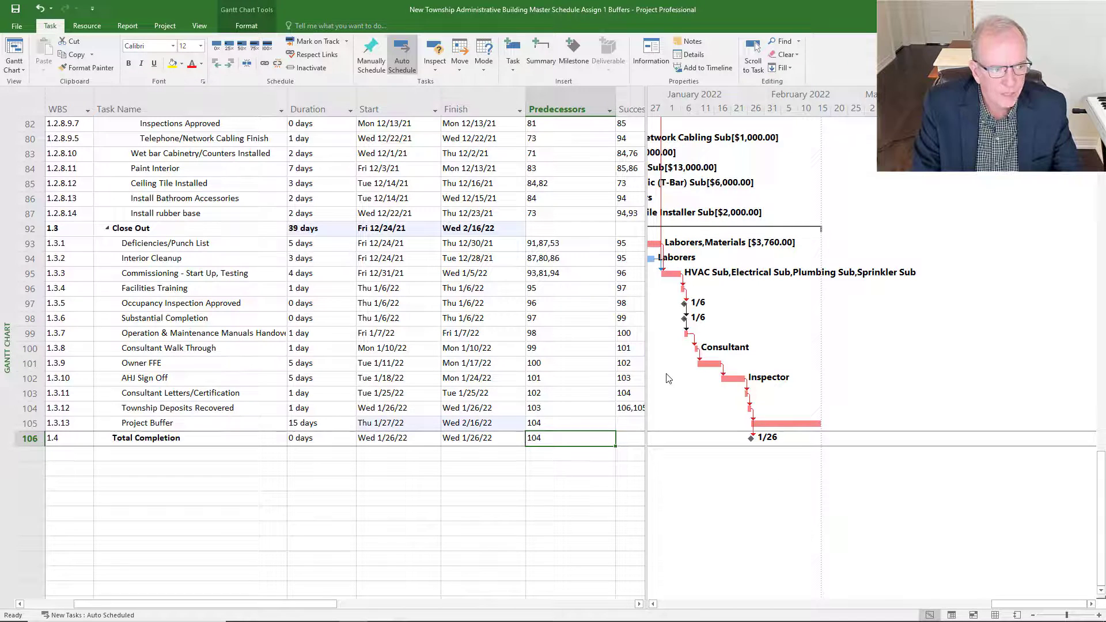
pyautogui.write('105')
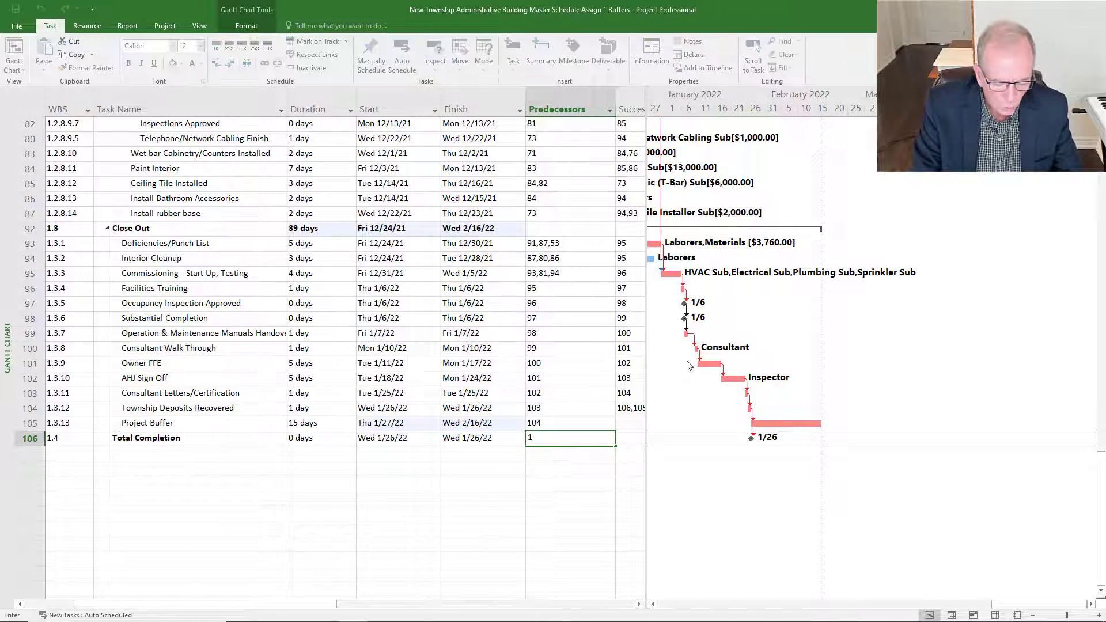
pyautogui.press('Return')
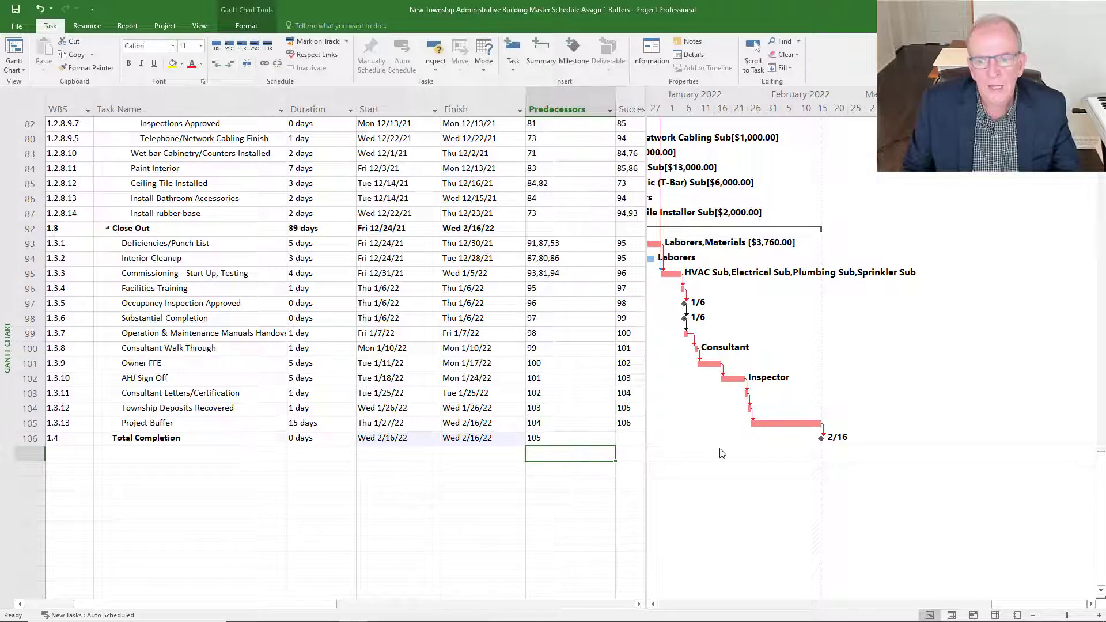
# Locate Foundation Buffer in the Substructure phase and show its bar in the Gantt chart
pyautogui.scroll(9, 497, 352)
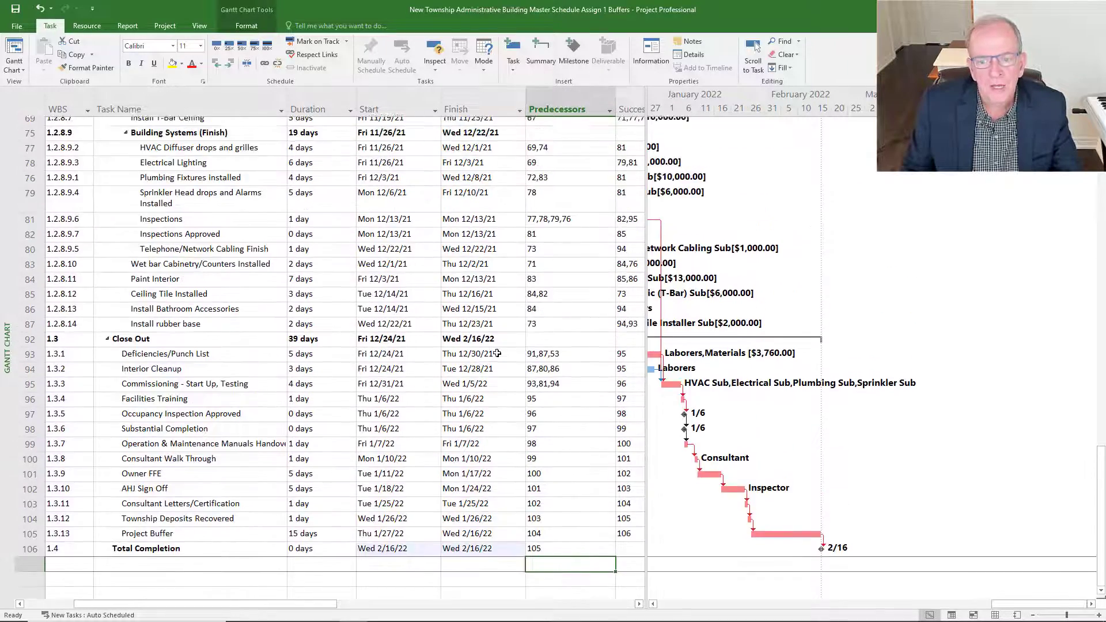
pyautogui.scroll(13, 499, 366)
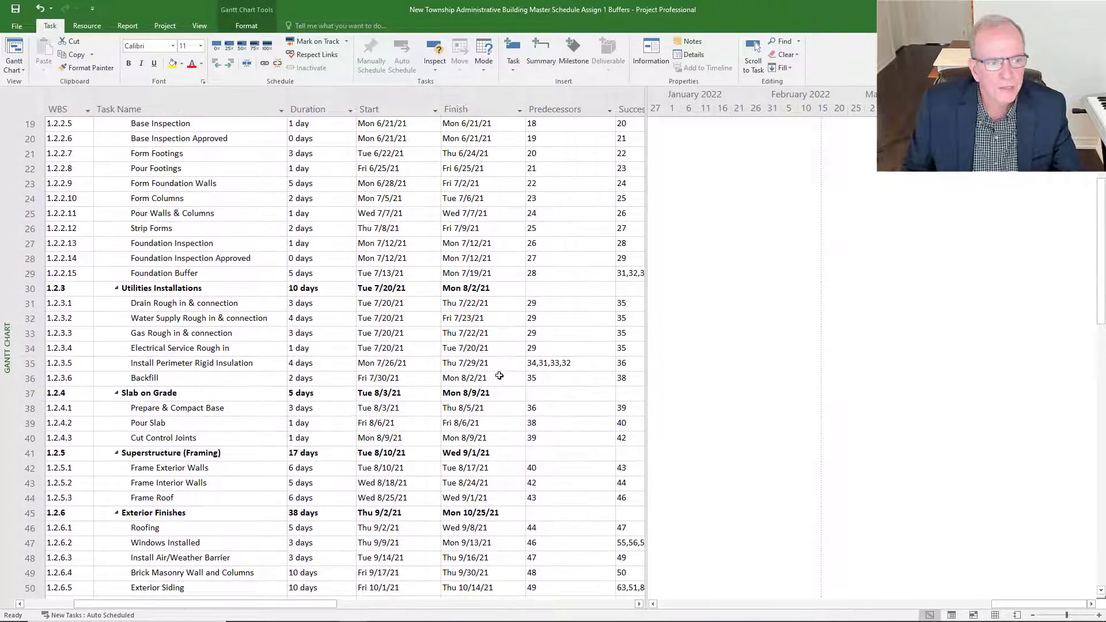
pyautogui.scroll(3, 499, 373)
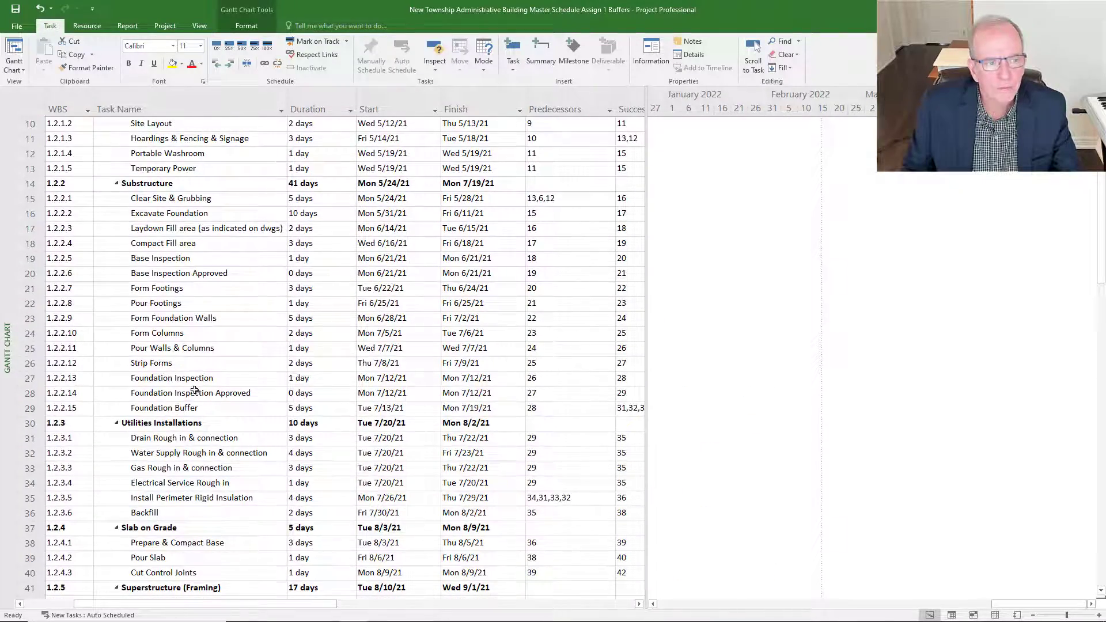
pyautogui.click(206, 411)
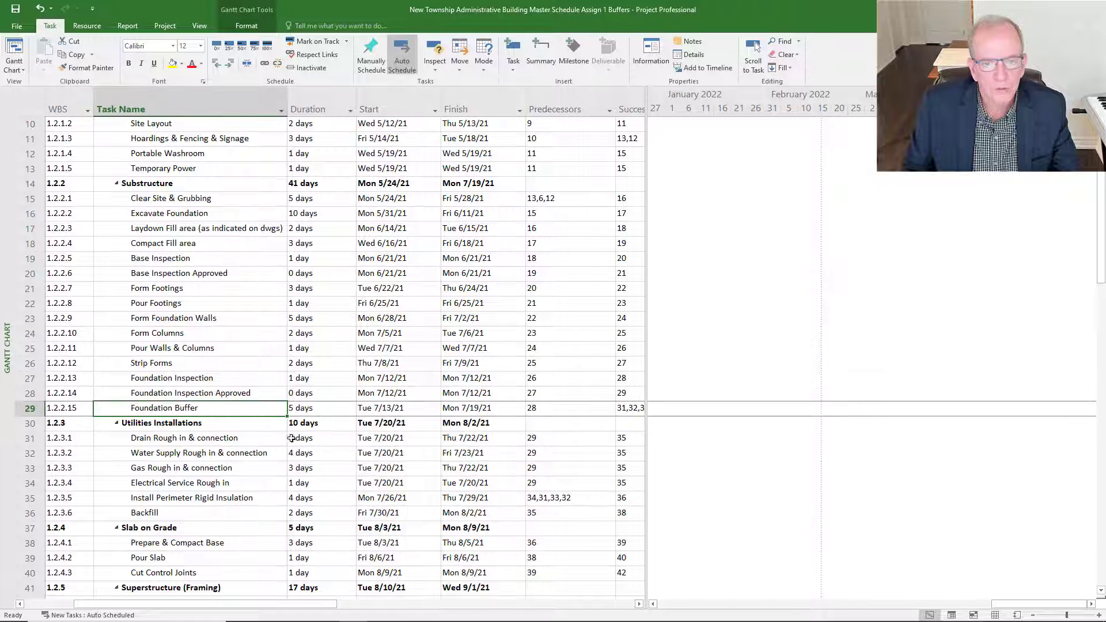
pyautogui.click(750, 63)
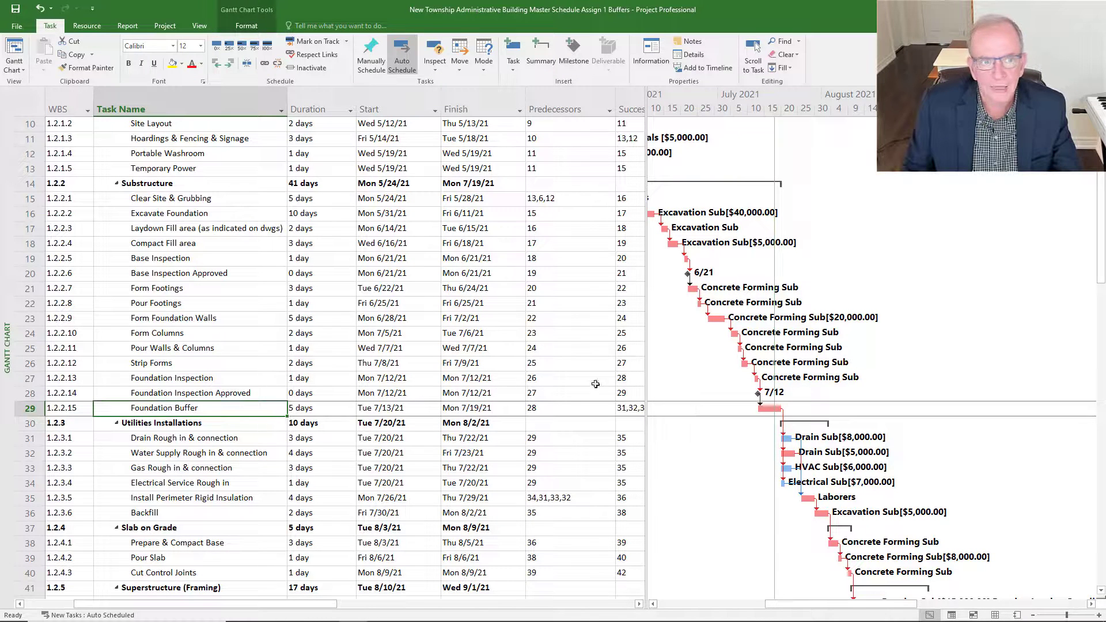
# Set the Baseline for the entire project
pyautogui.click(165, 26)
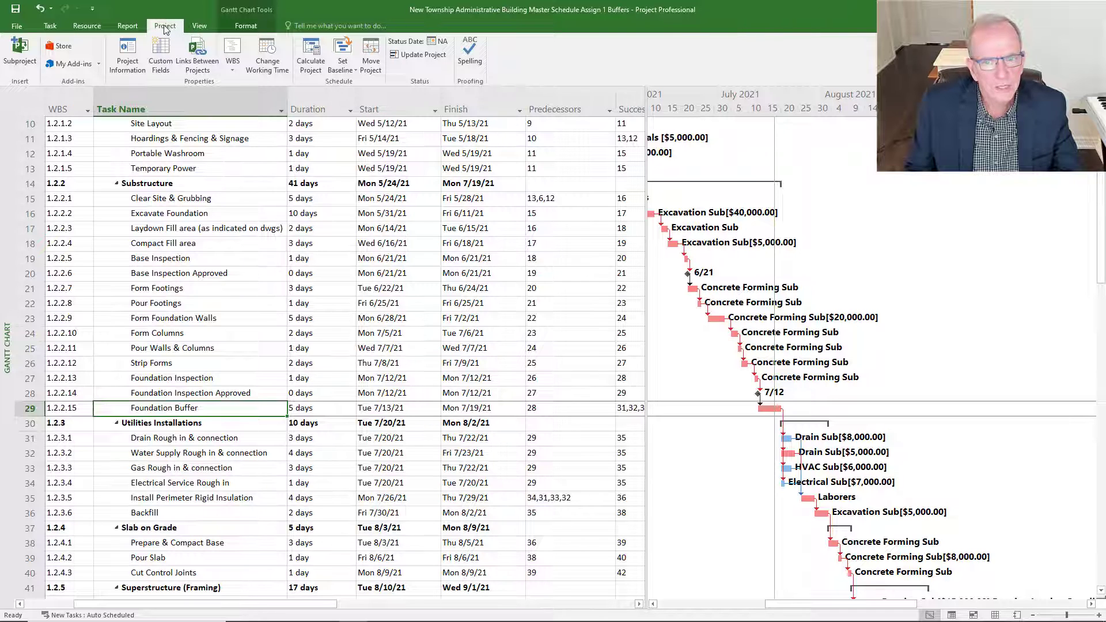
pyautogui.click(343, 67)
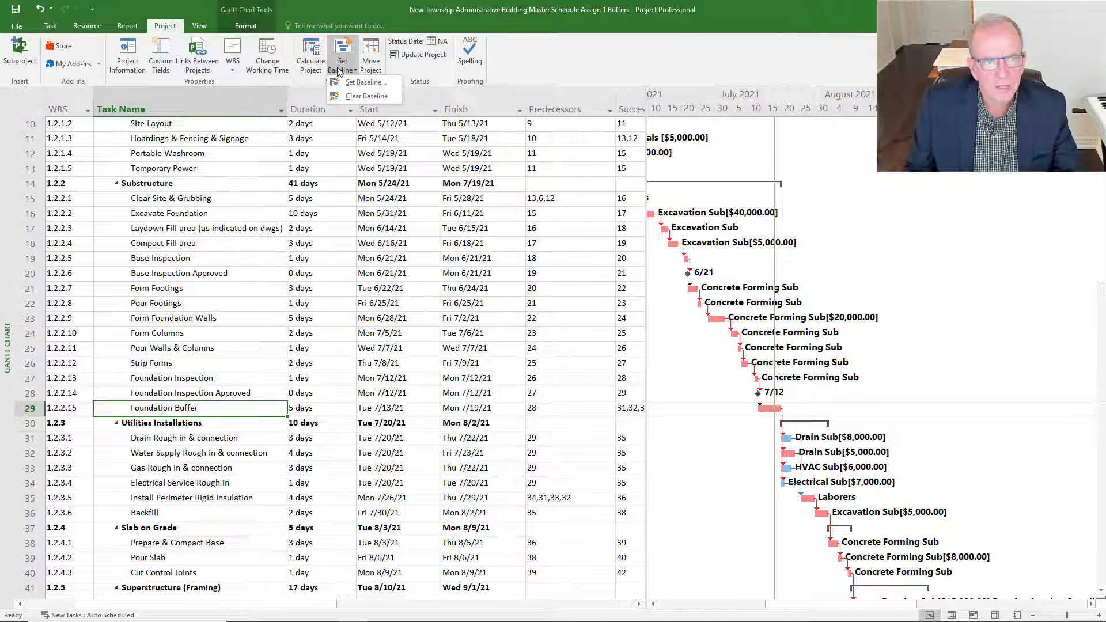
pyautogui.click(342, 83)
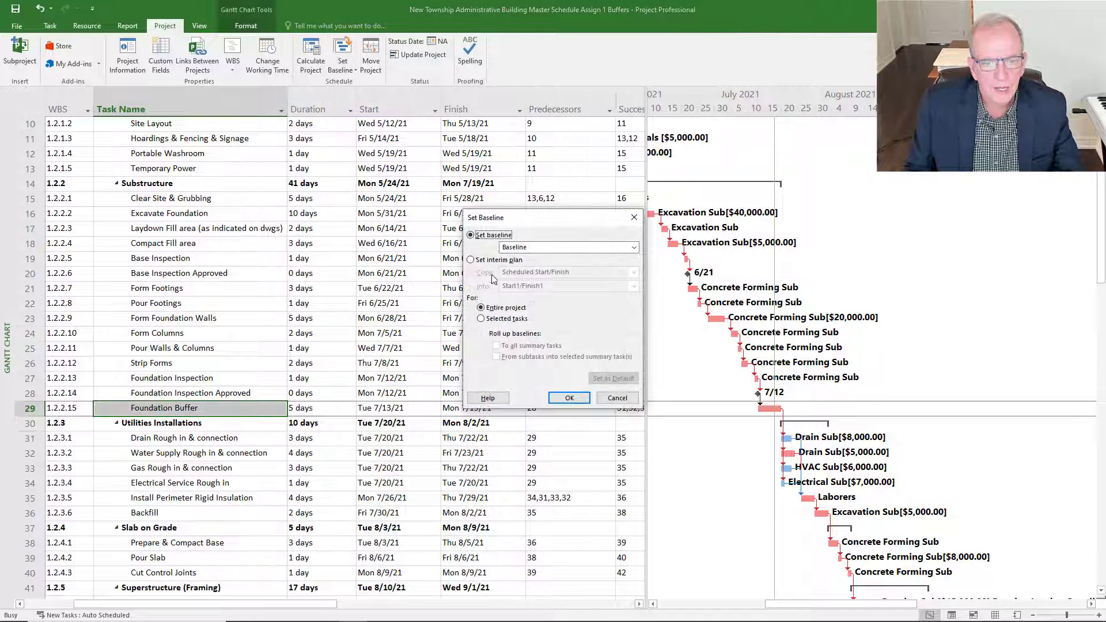
pyautogui.click(558, 398)
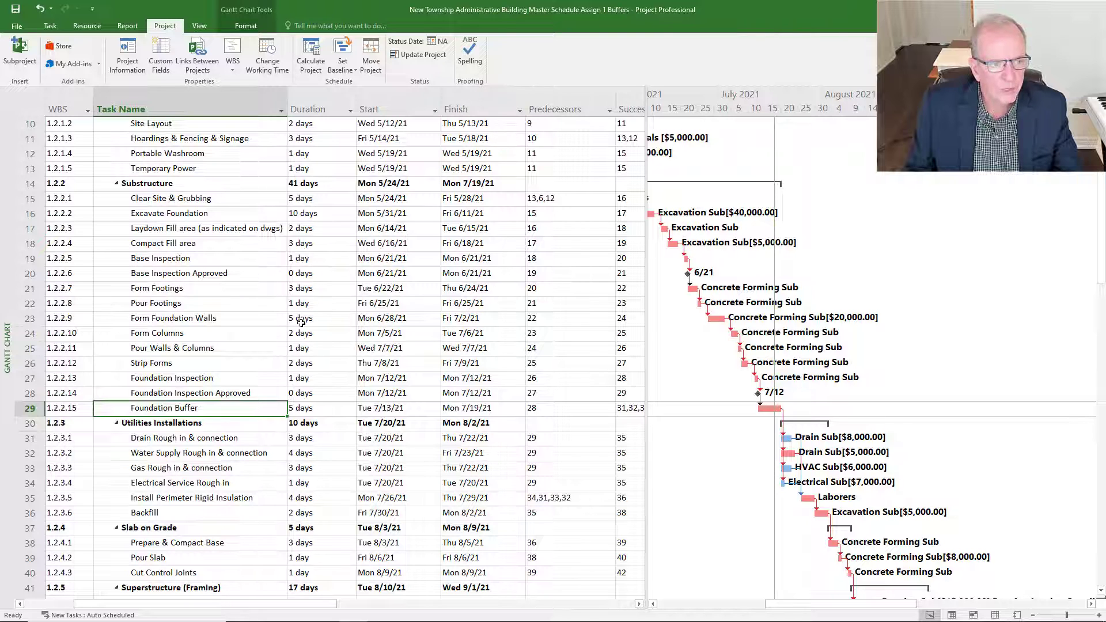
# Set the duration of Form Foundation Walls to 7 days
pyautogui.click(336, 318)
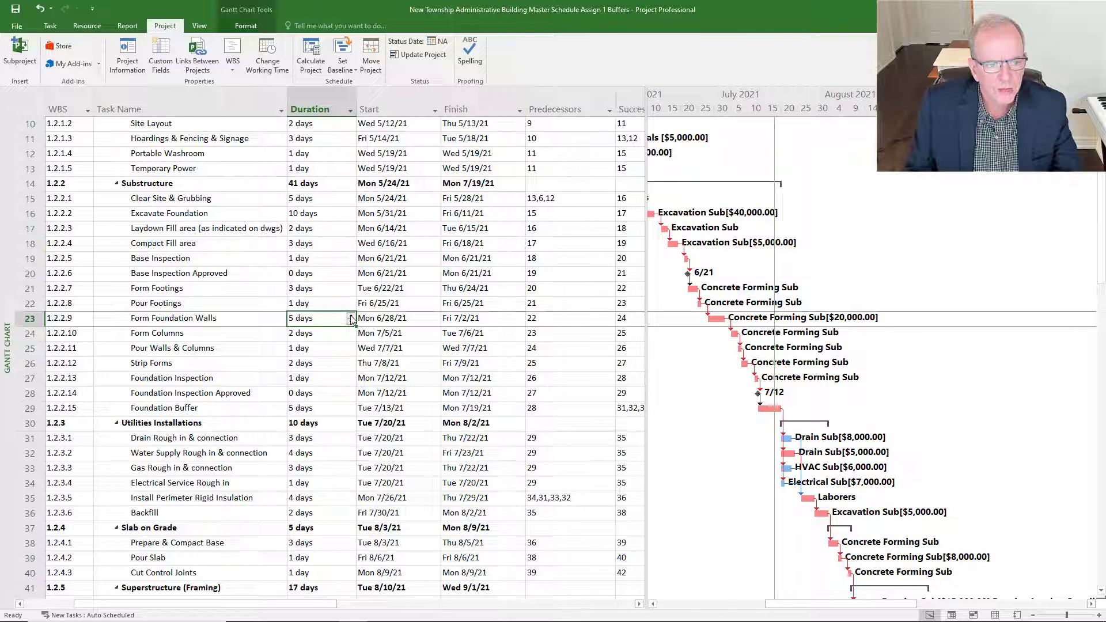
pyautogui.doubleClick(351, 316)
pyautogui.press('Return')
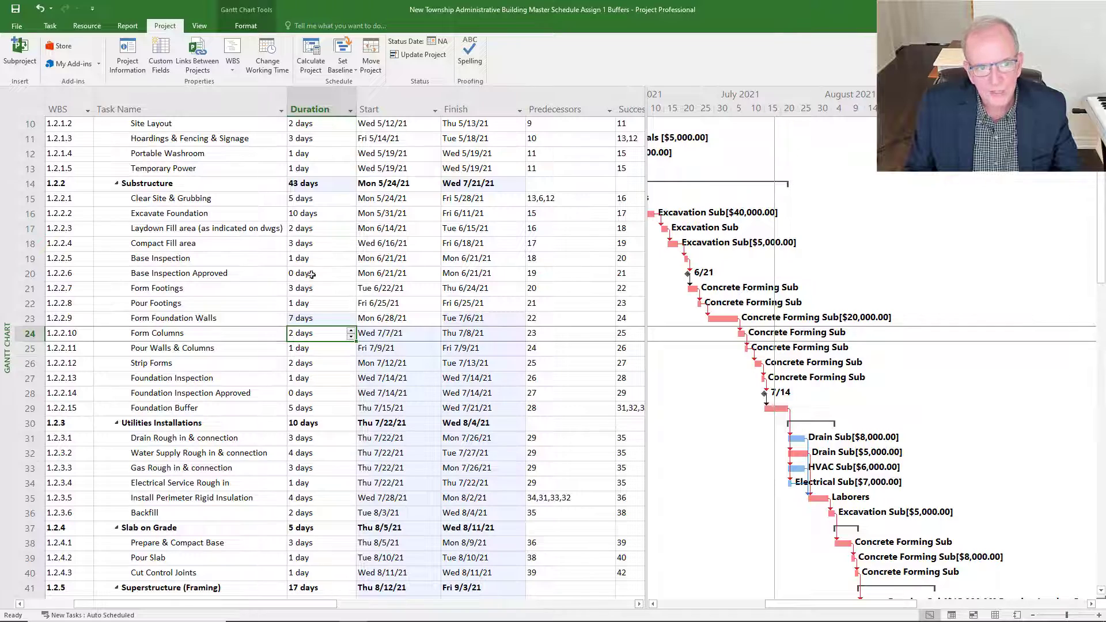
pyautogui.rightClick(27, 105)
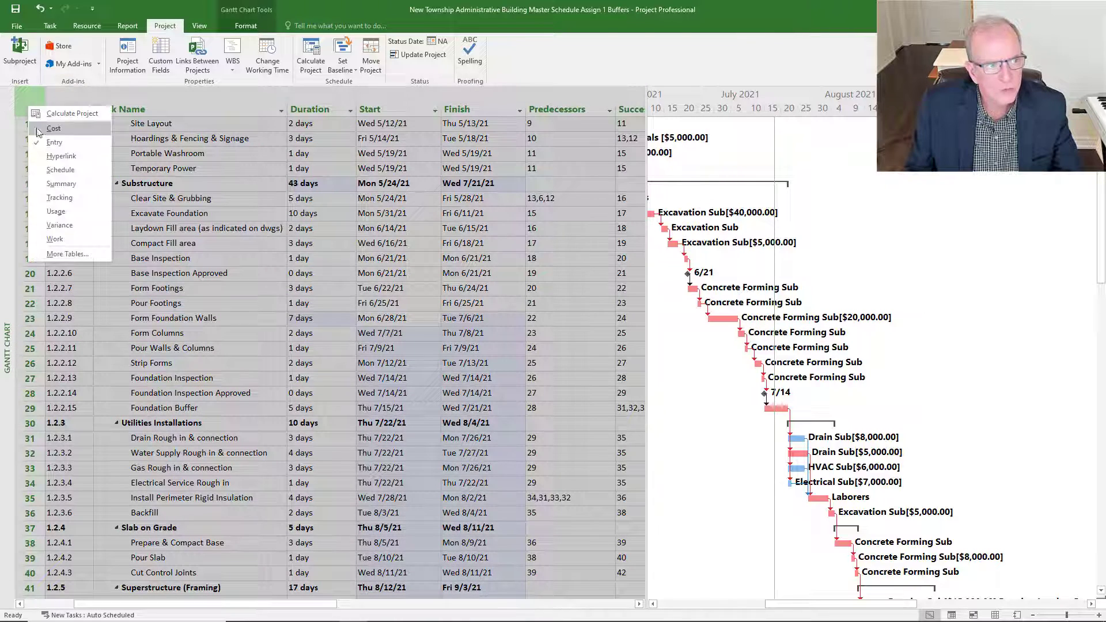
pyautogui.click(59, 197)
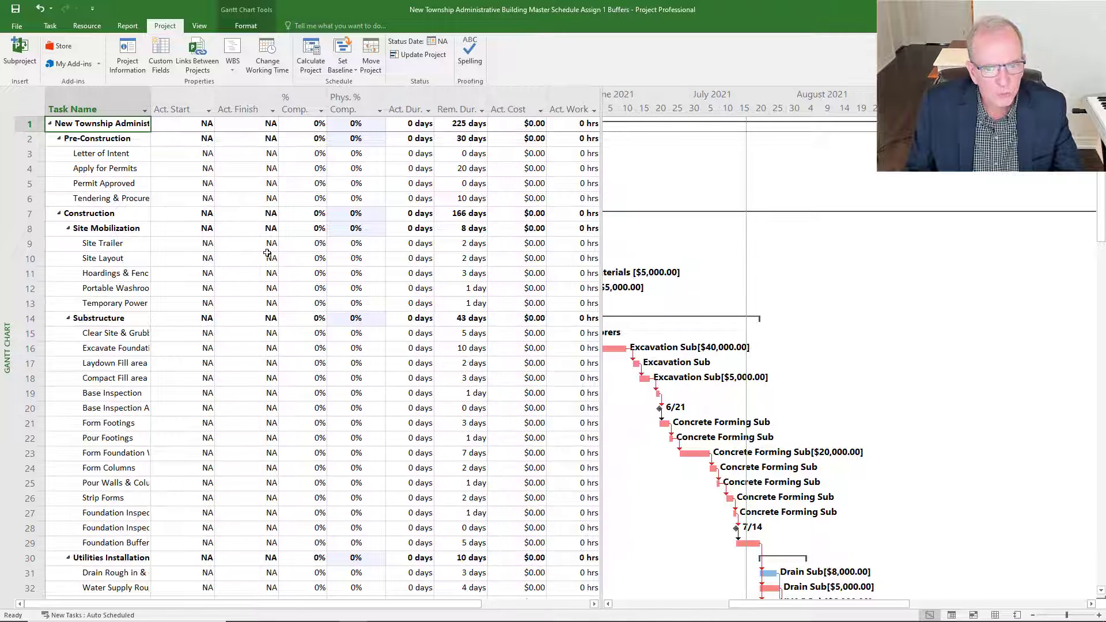
pyautogui.rightClick(24, 102)
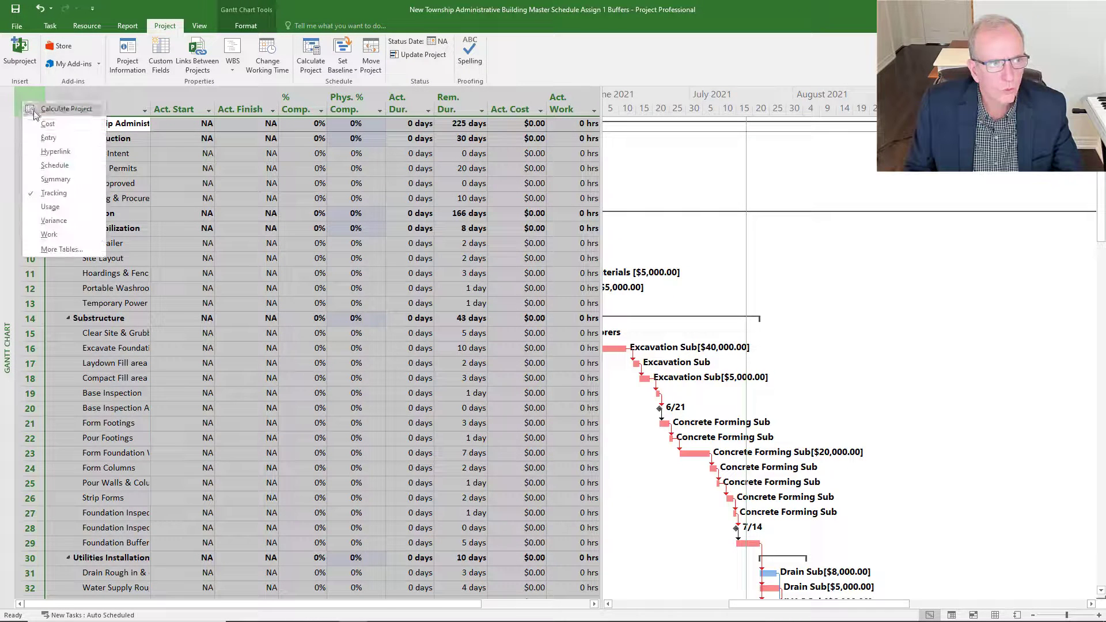
pyautogui.click(41, 139)
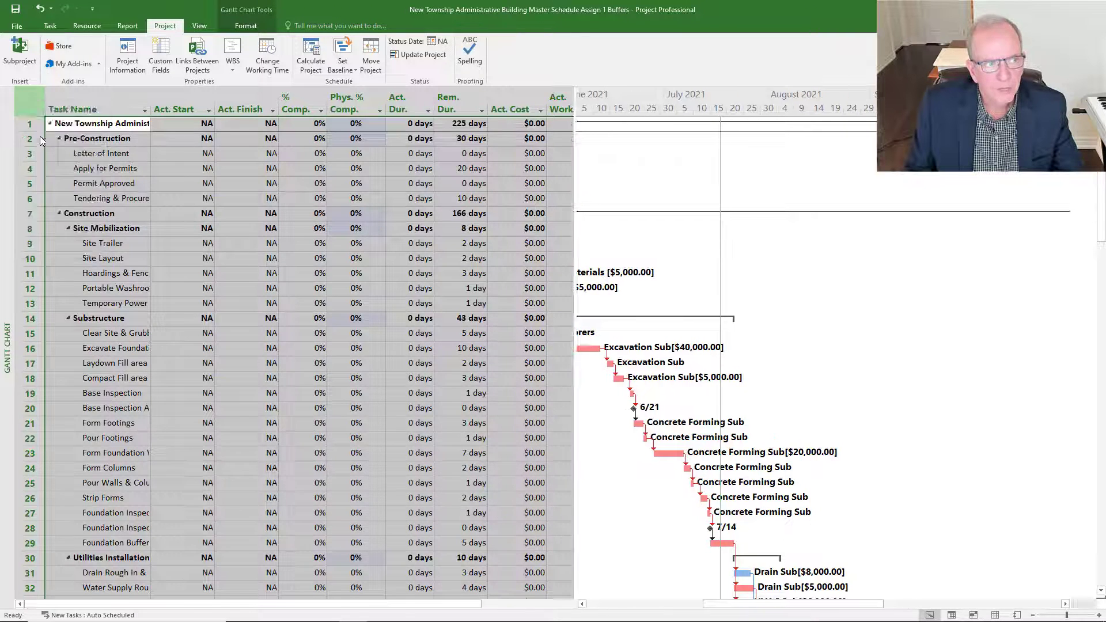
# Switch to the Tracking Gantt view and show the Foundation Buffer bar alongside its baseline and the preceding Substructure tasks
pyautogui.rightClick(7, 257)
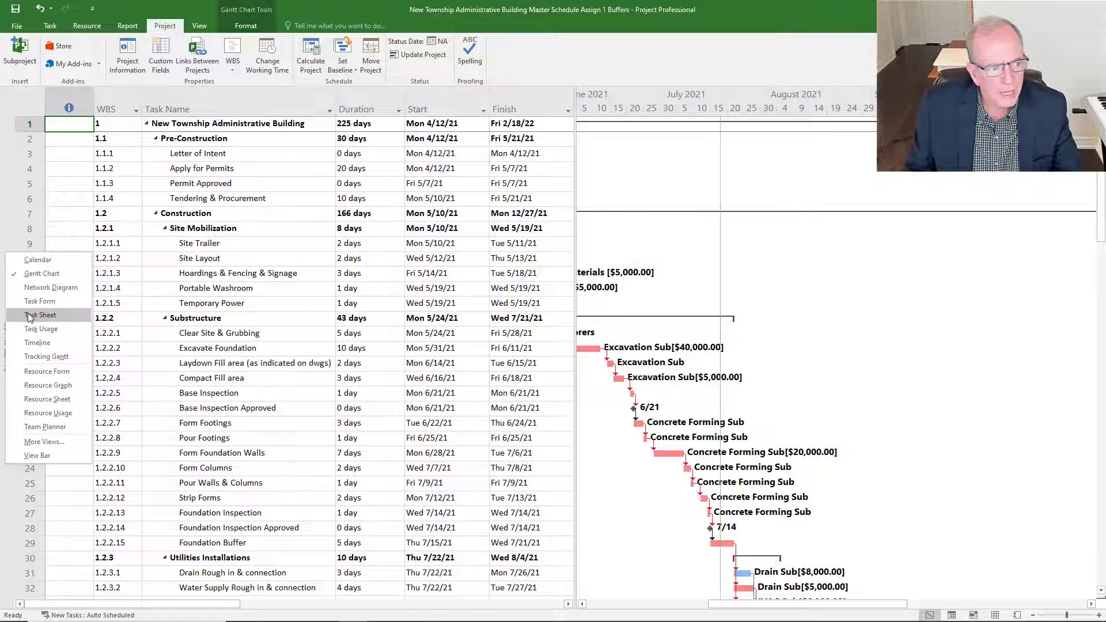
pyautogui.click(37, 357)
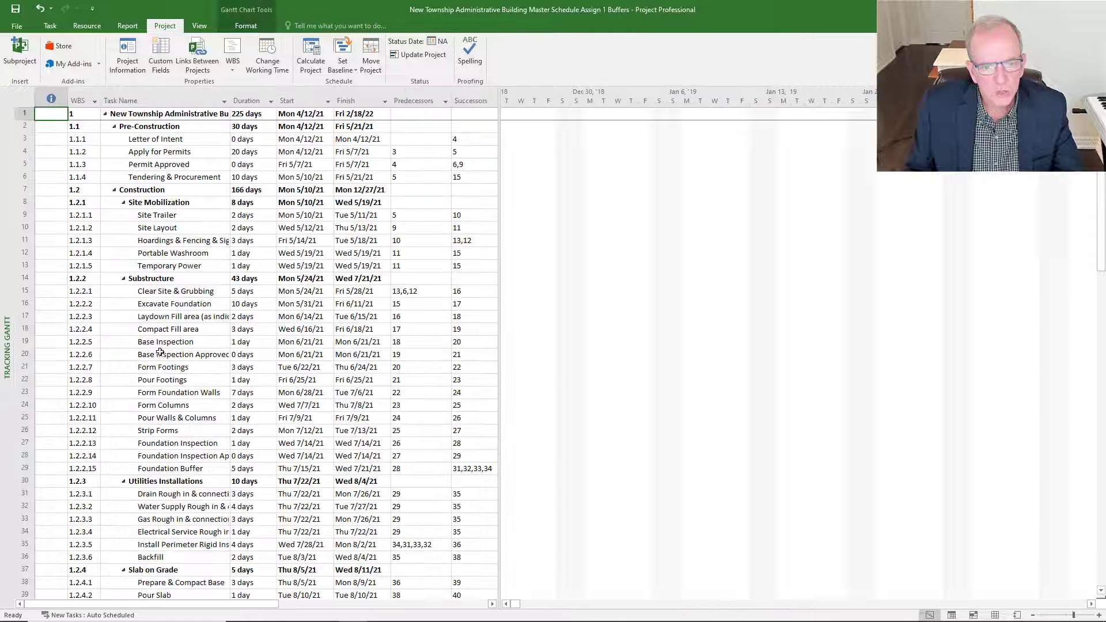
pyautogui.click(177, 466)
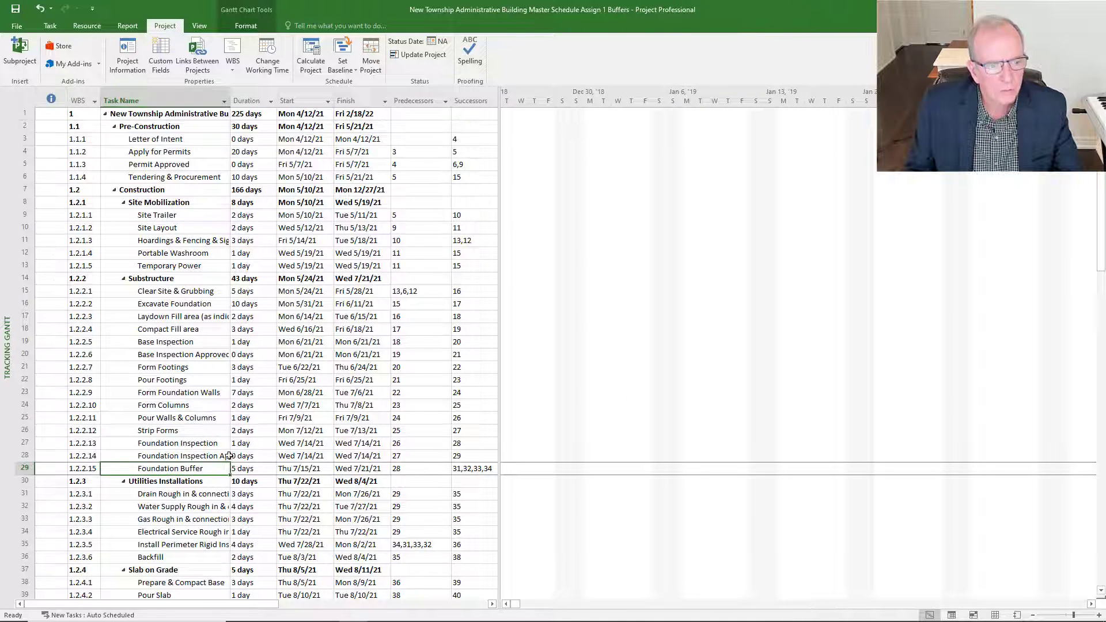
pyautogui.click(51, 29)
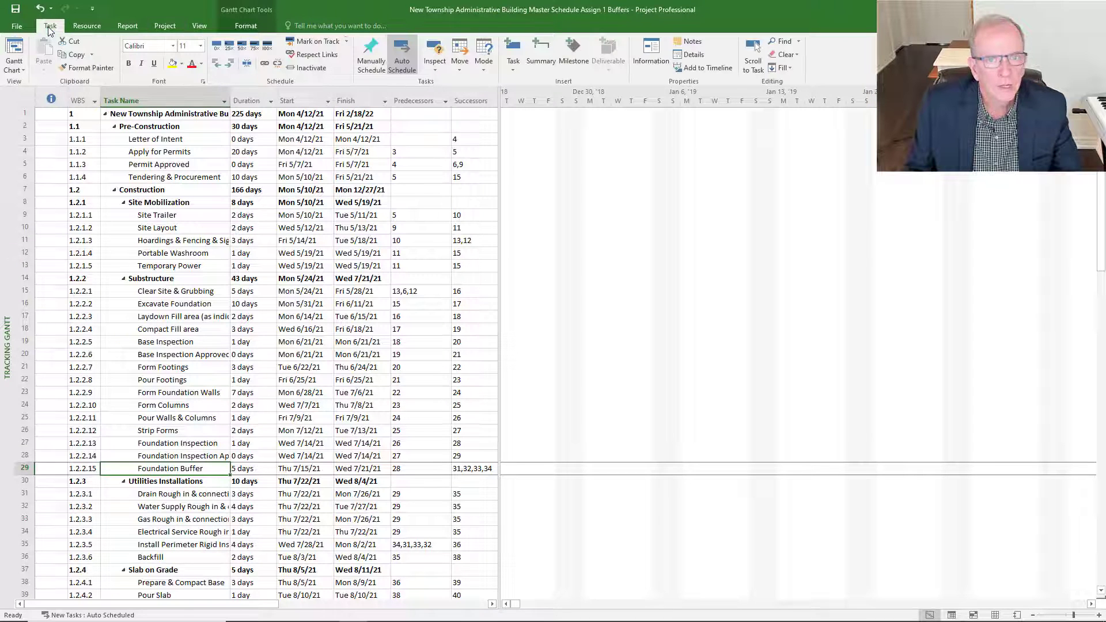
pyautogui.click(753, 58)
pyautogui.scroll(-4, 406, 192)
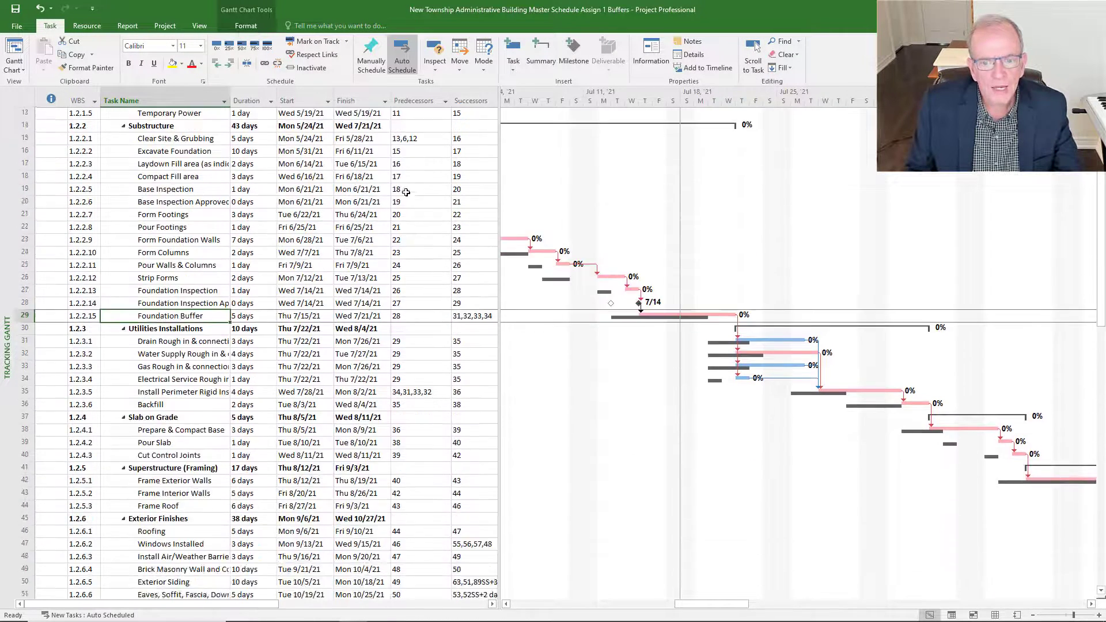
pyautogui.scroll(-1, 406, 191)
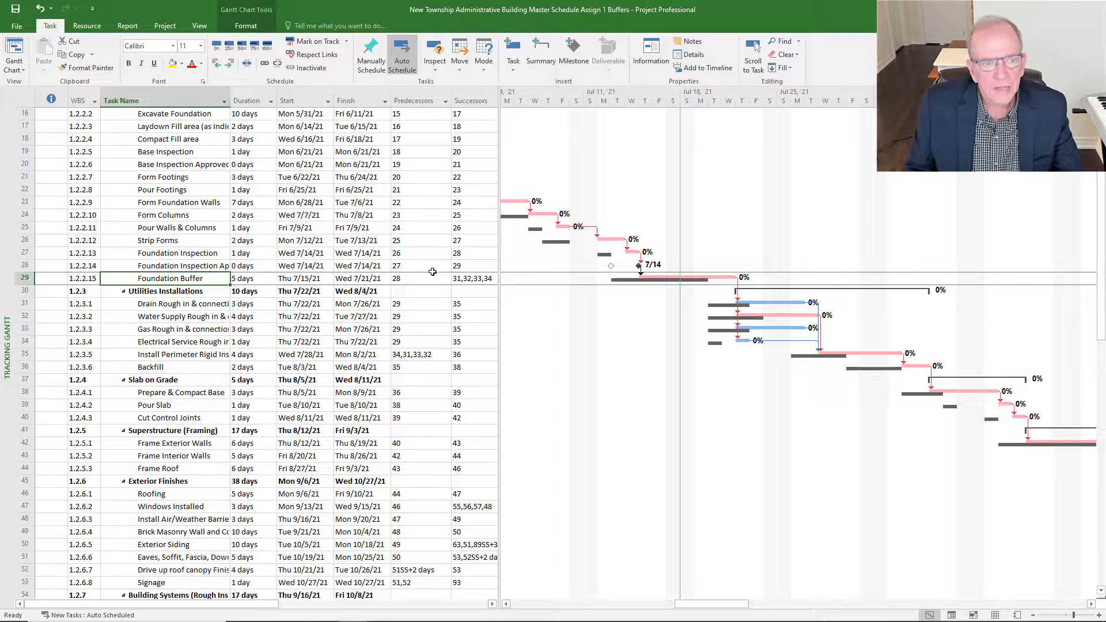
pyautogui.moveTo(702, 603)
pyautogui.mouseDown()
pyautogui.moveTo(654, 612)
pyautogui.moveTo(683, 602)
pyautogui.mouseUp()
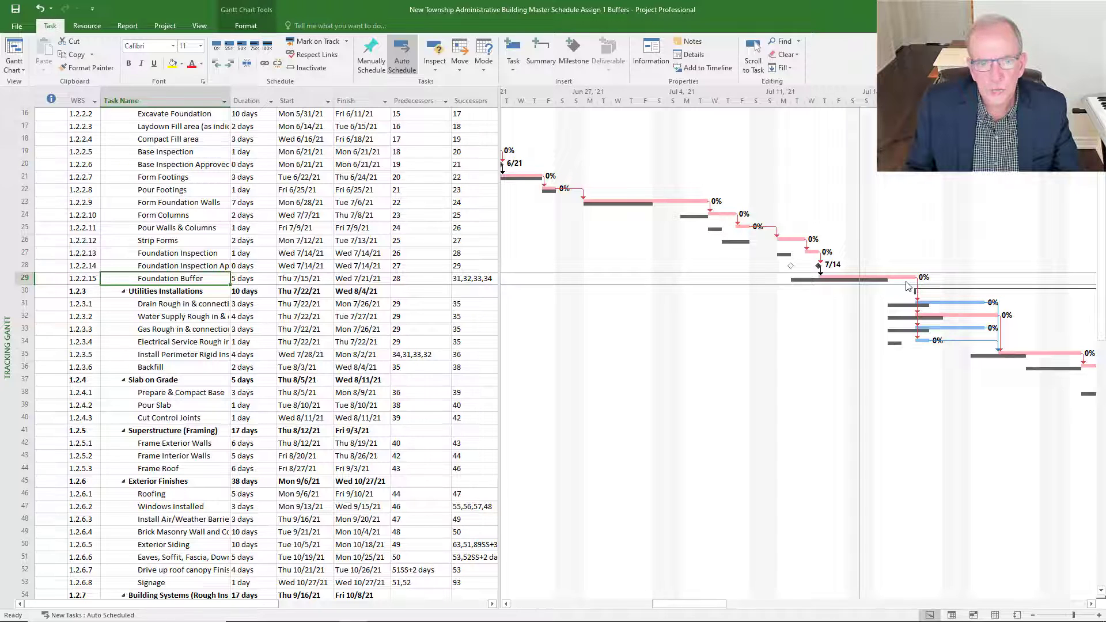
# Set the duration of Foundation Buffer to 3 days
pyautogui.click(242, 277)
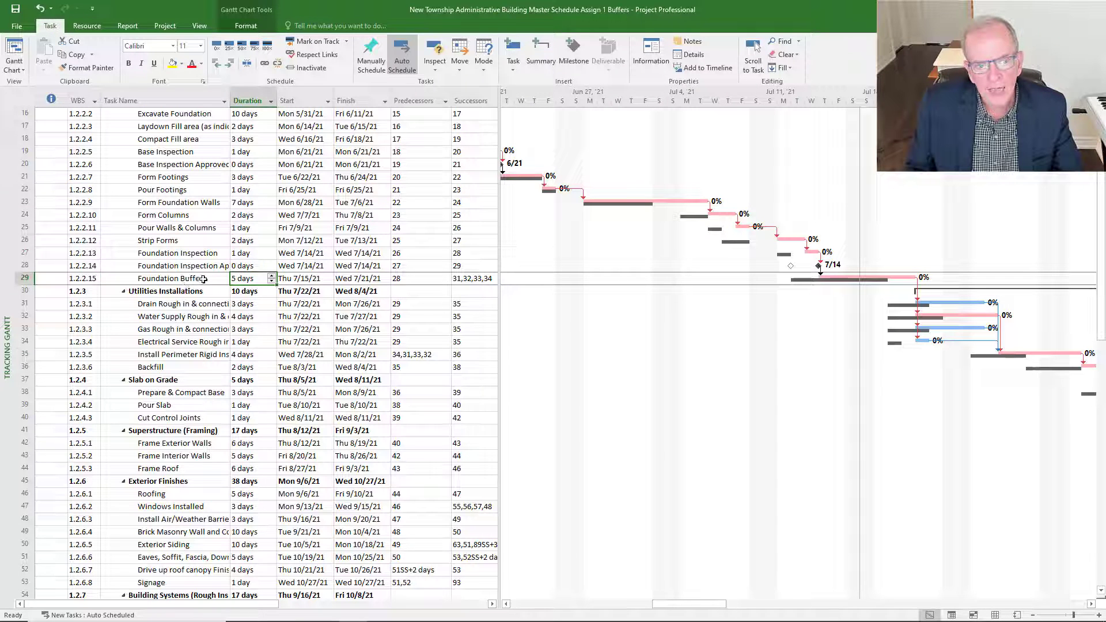
pyautogui.click(271, 281)
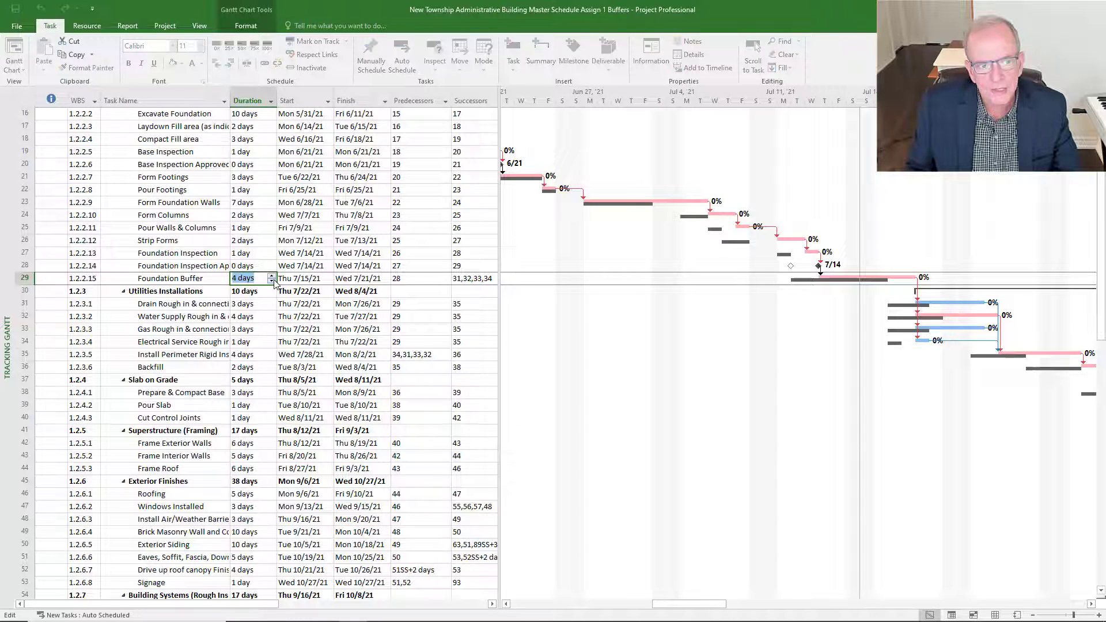
pyautogui.click(218, 305)
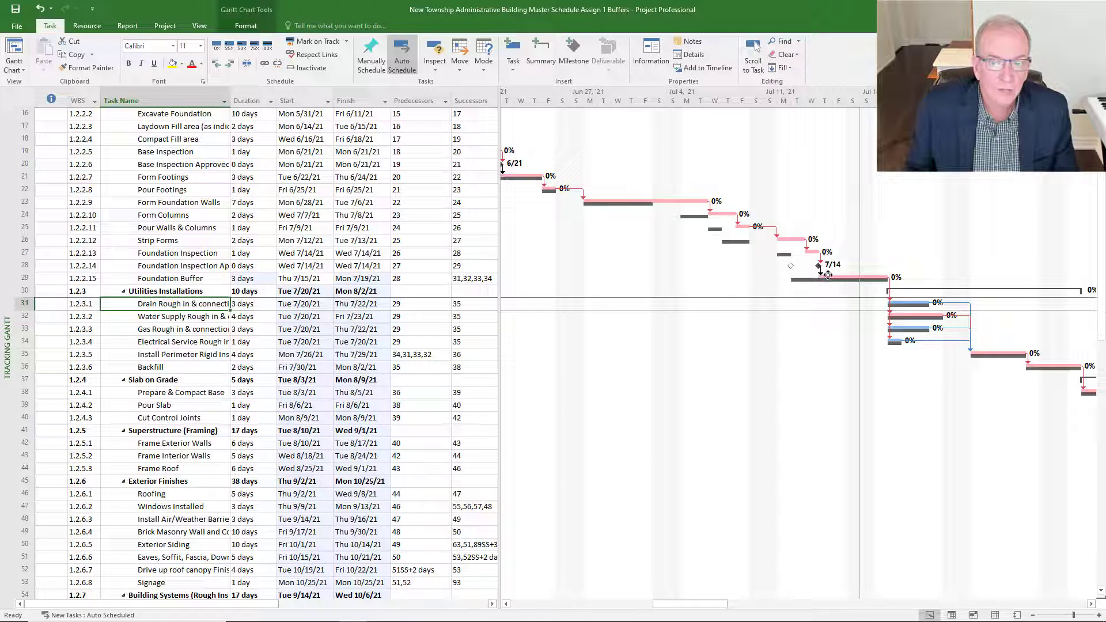
pyautogui.moveTo(828, 275); pyautogui.dragTo(913, 303)
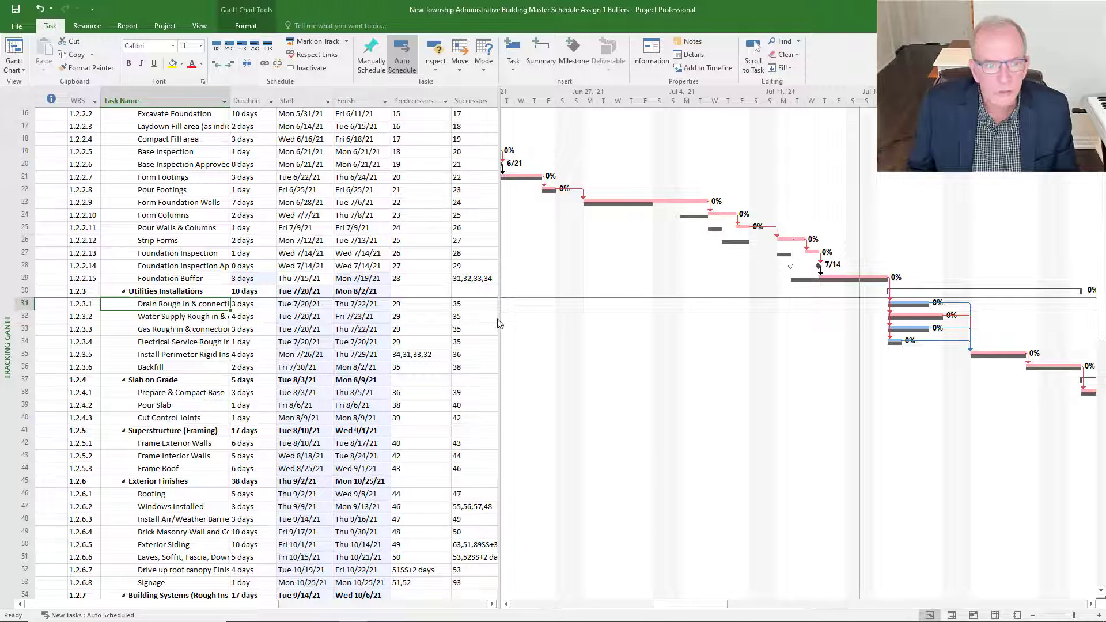
# Check the Project Buffer task in the Close Out phase, then return to the Substructure phase
pyautogui.click(204, 280)
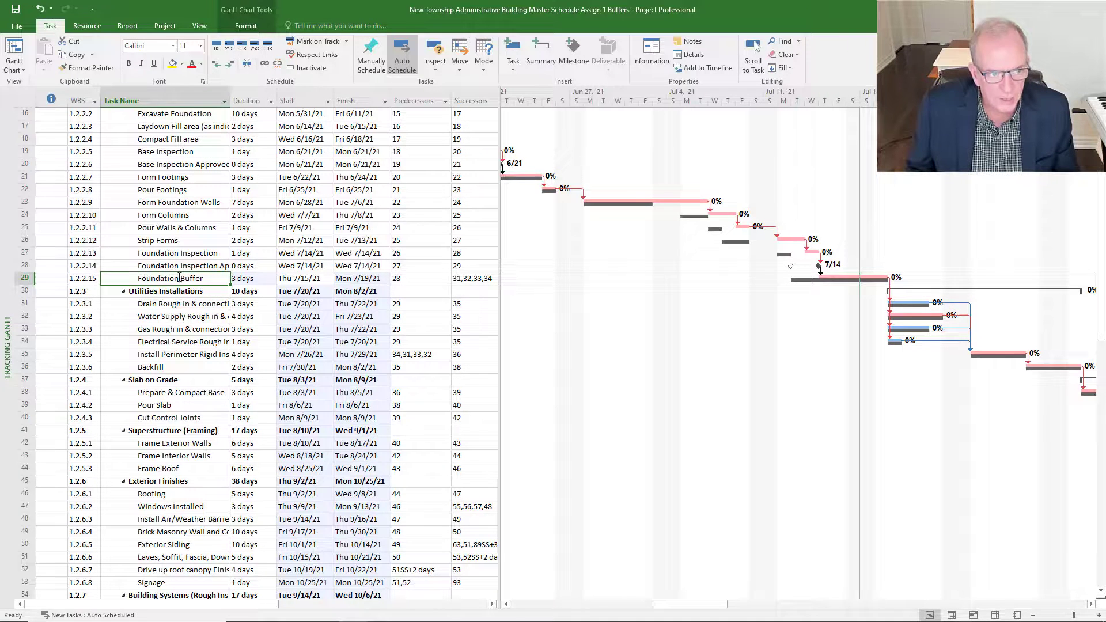
pyautogui.scroll(-18, 170, 318)
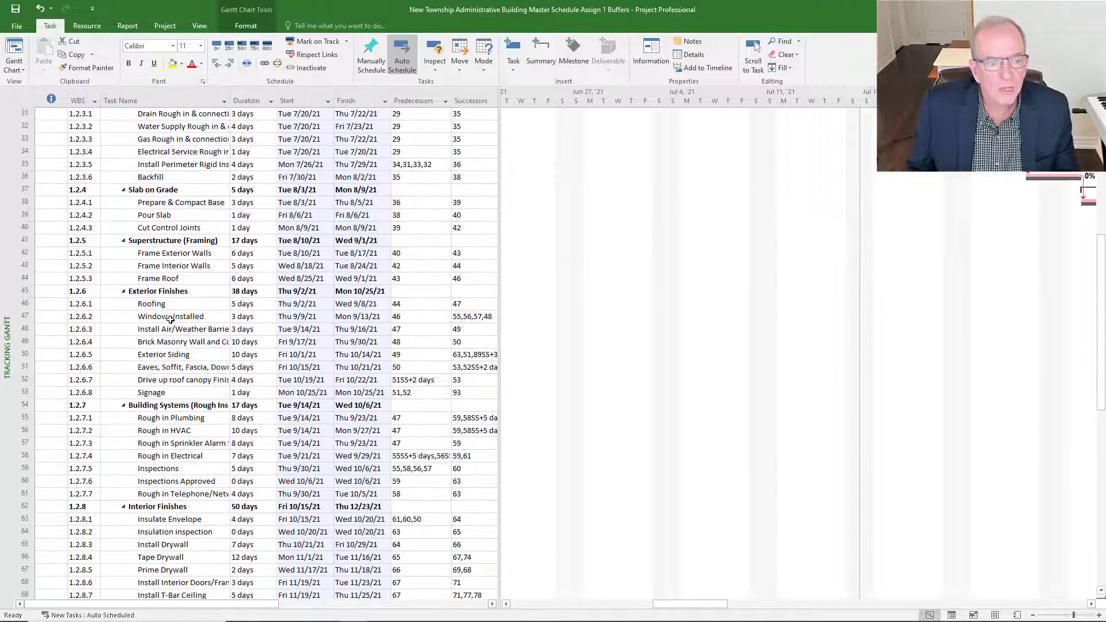
pyautogui.scroll(-5, 171, 318)
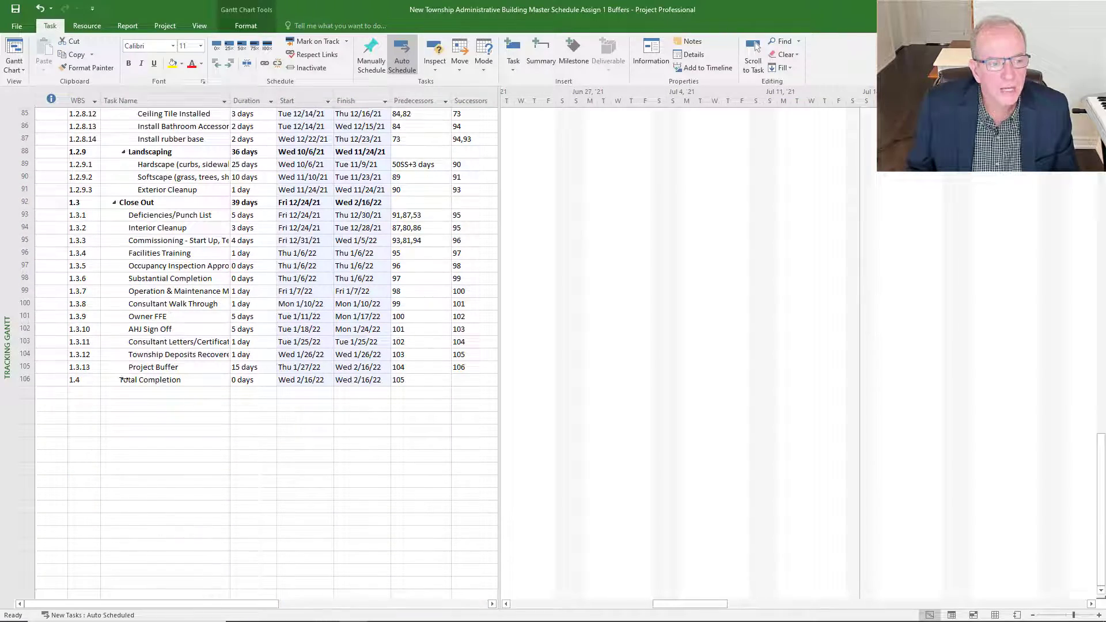
pyautogui.click(204, 367)
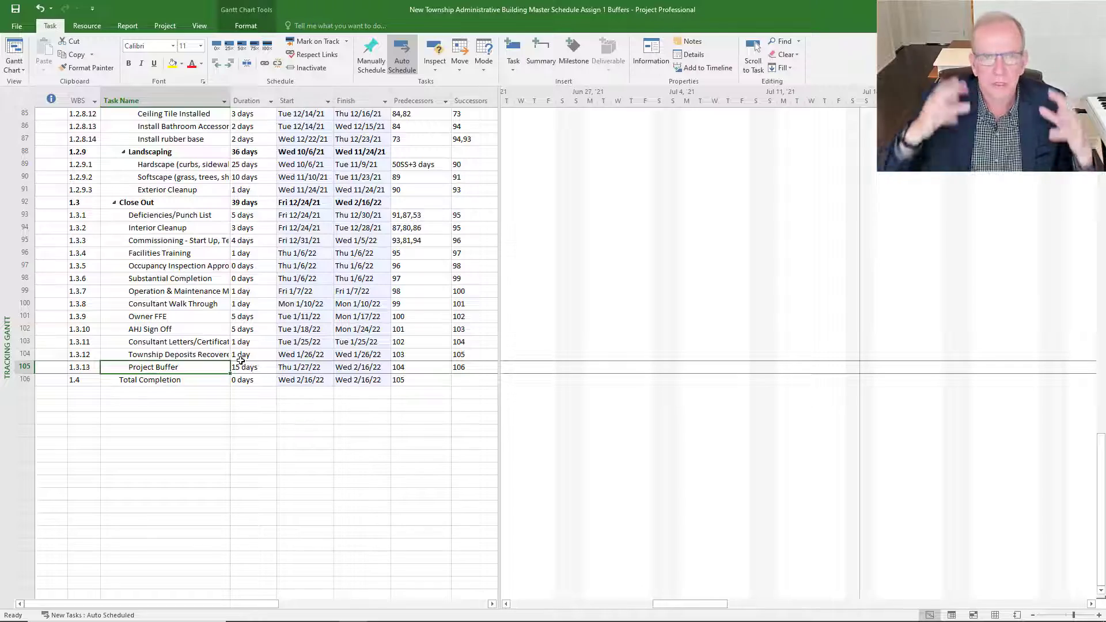
pyautogui.scroll(15, 240, 360)
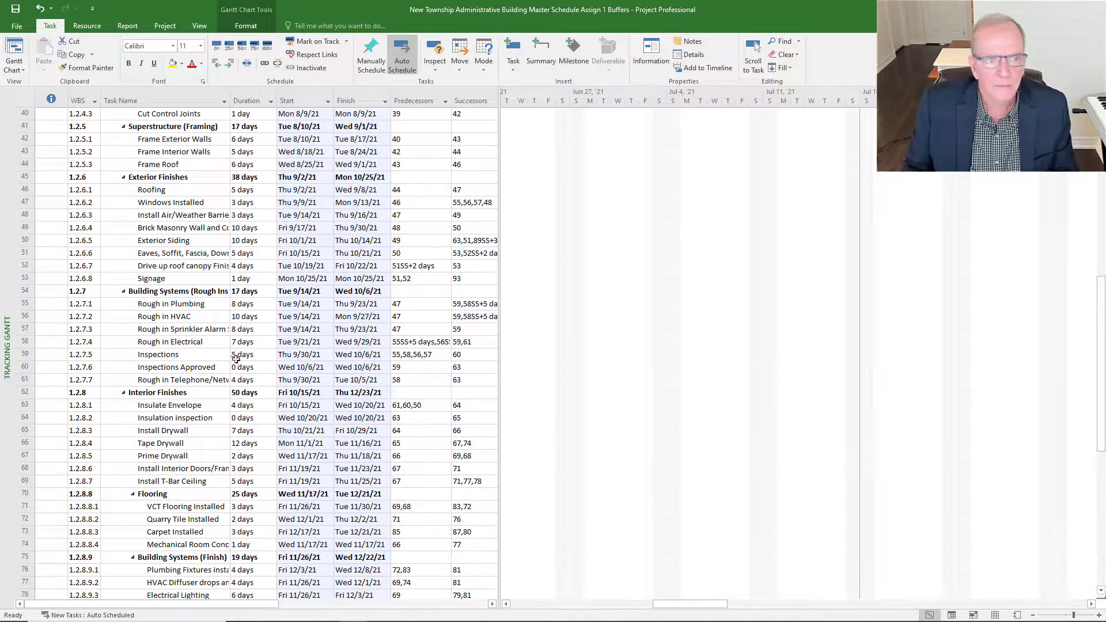
pyautogui.scroll(9, 227, 367)
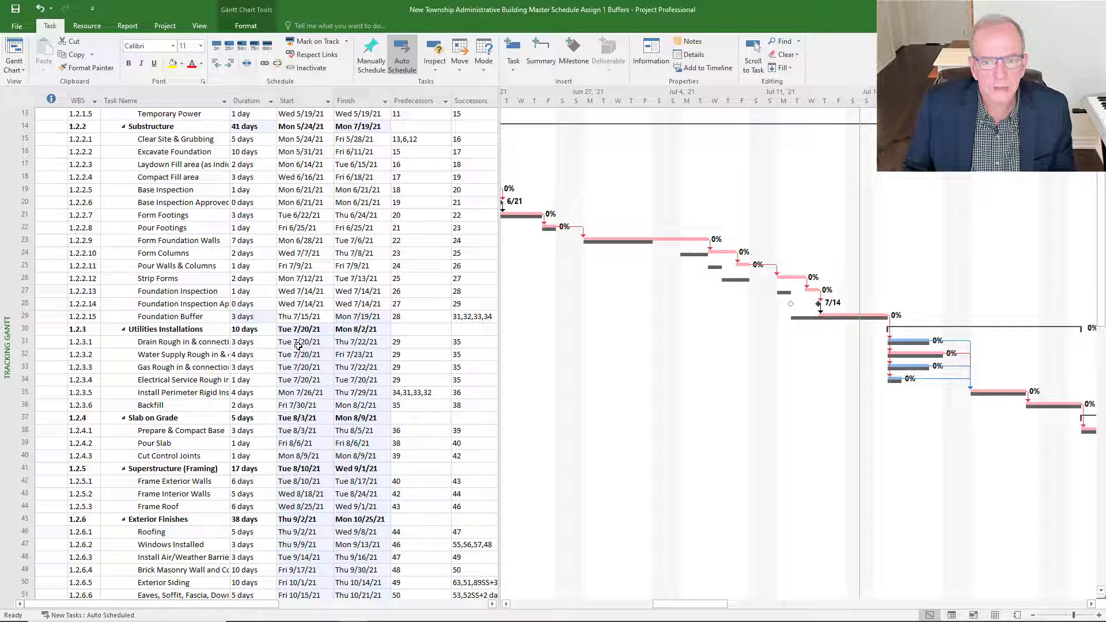
# Examine Foundation Buffer's links to Foundation Inspection Approved and to the Utilities Installations tasks that follow it
pyautogui.click(142, 316)
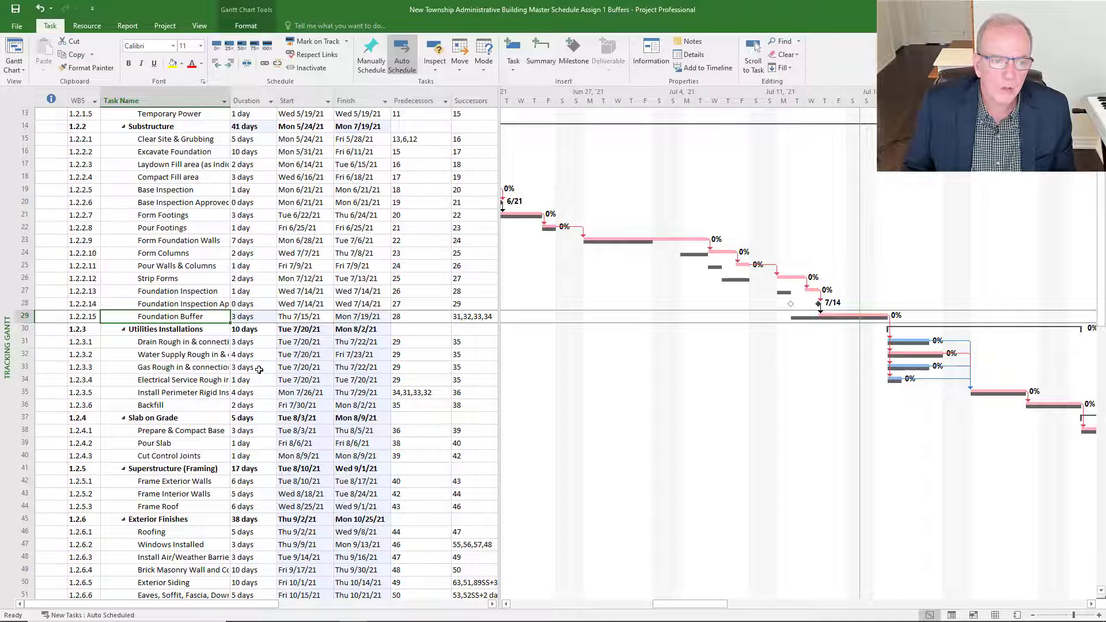
pyautogui.scroll(-1, 268, 367)
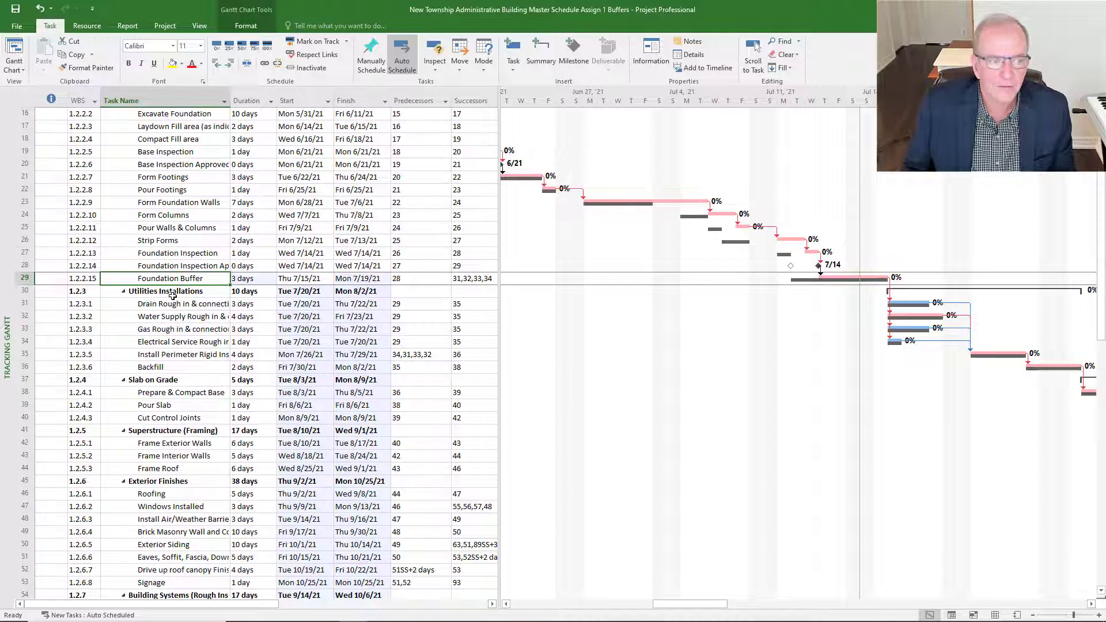
pyautogui.click(24, 278)
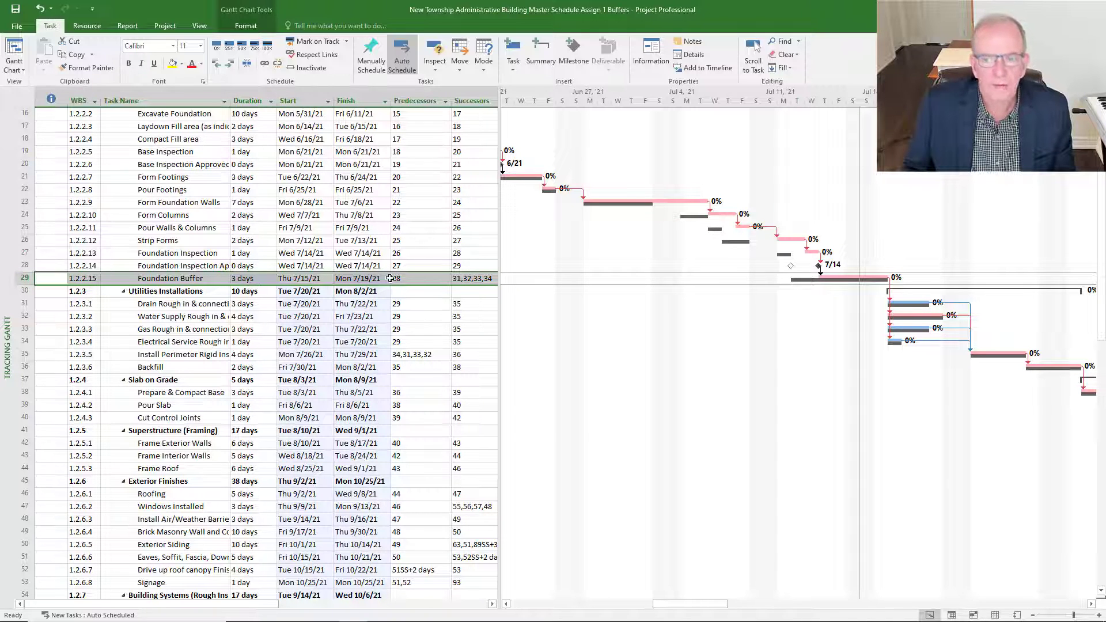
pyautogui.click(192, 266)
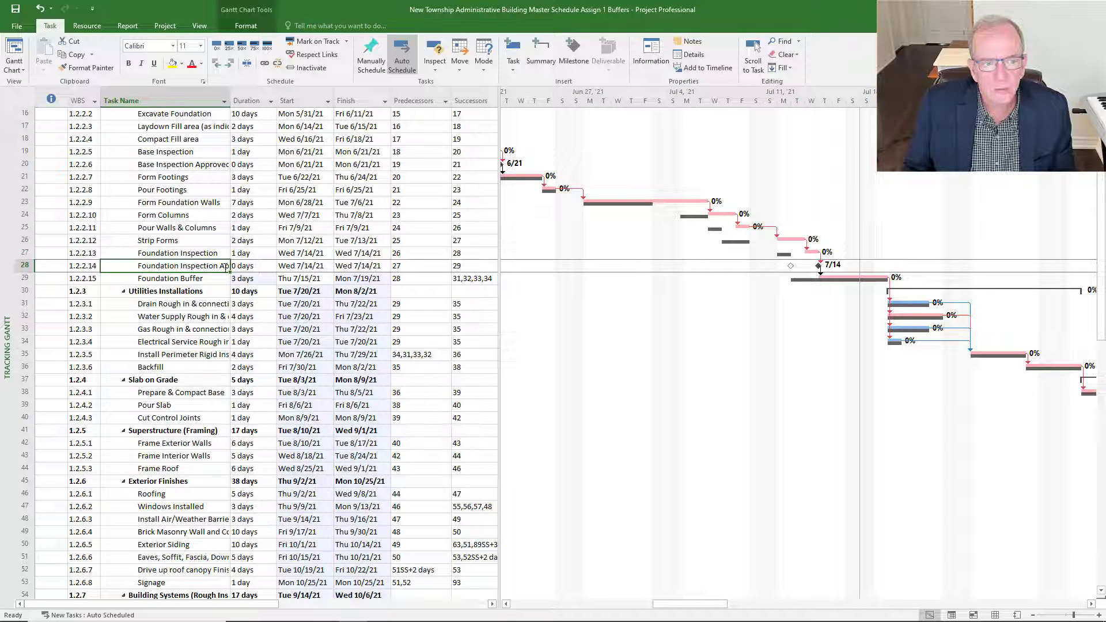
pyautogui.click(224, 267)
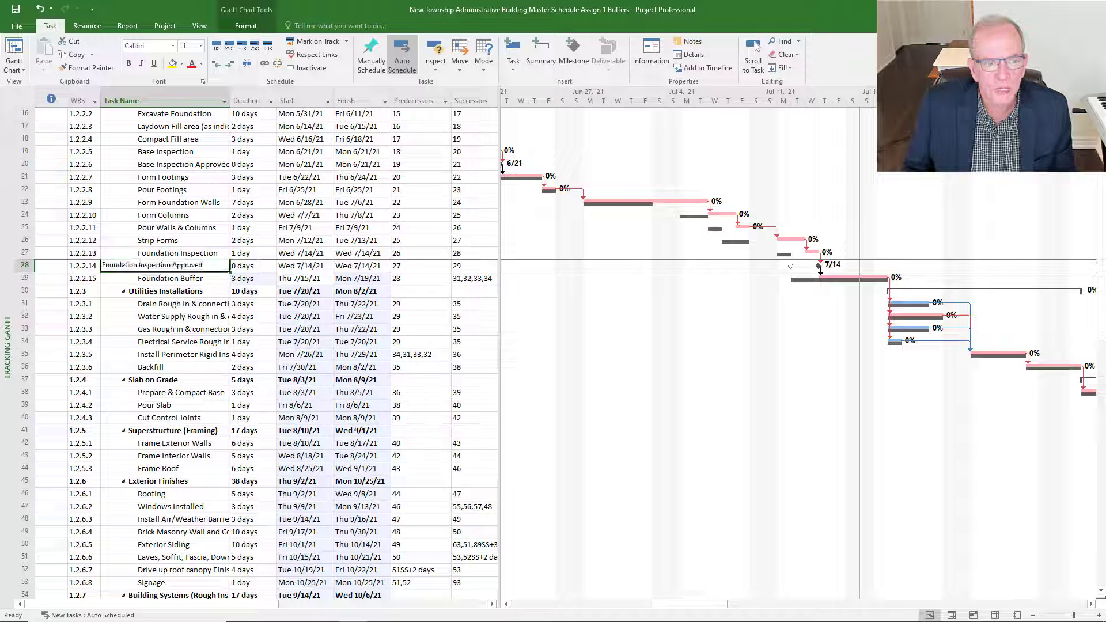
pyautogui.click(207, 305)
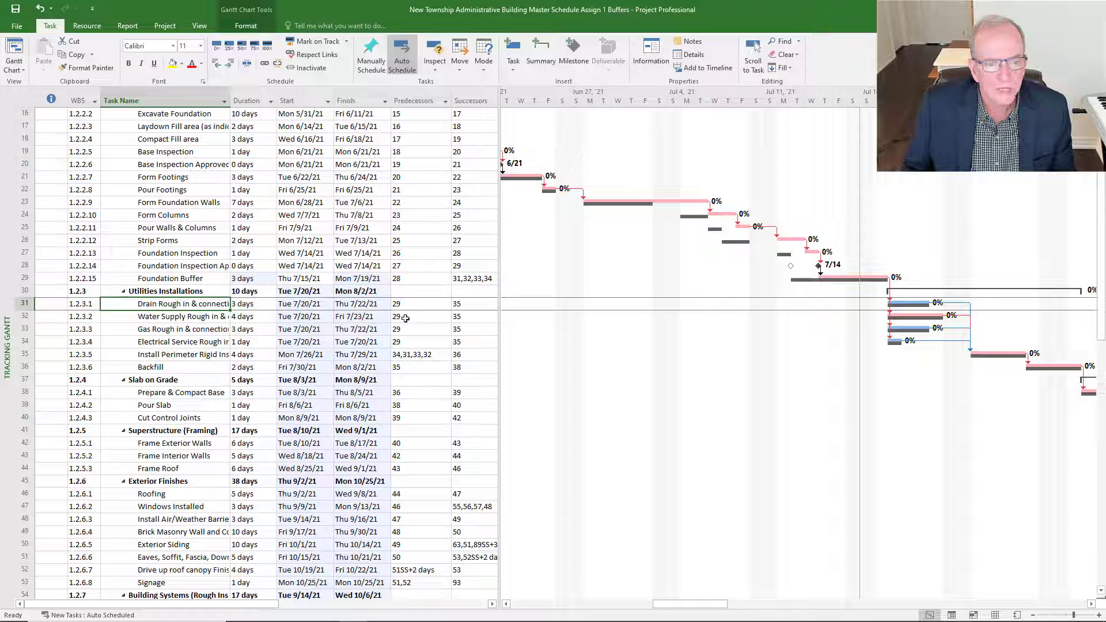
pyautogui.click(403, 316)
pyautogui.click(405, 328)
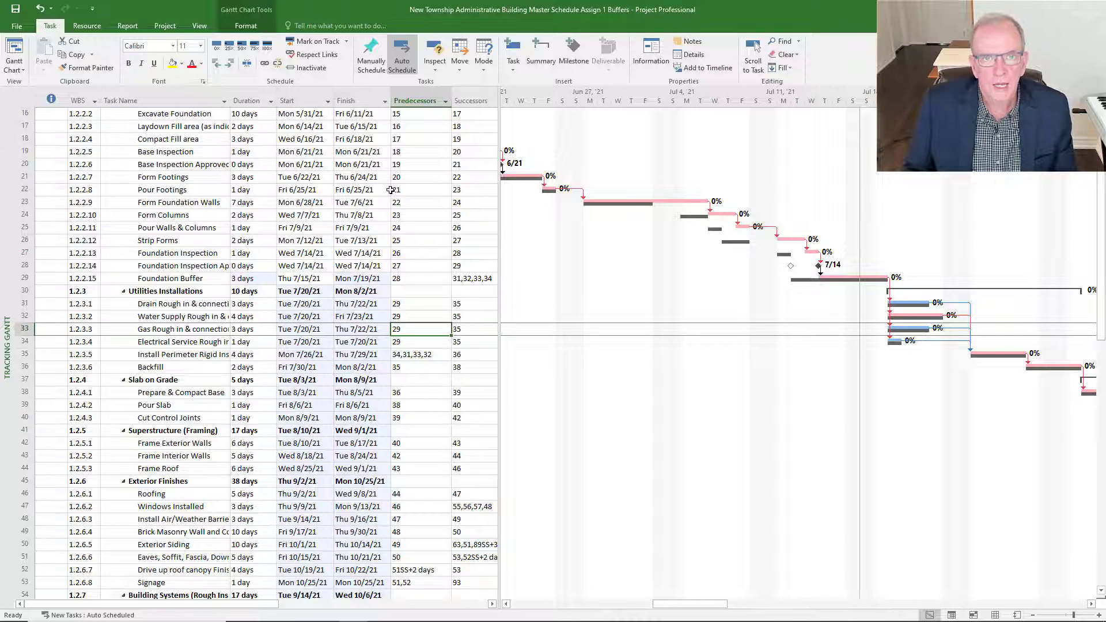
pyautogui.click(171, 281)
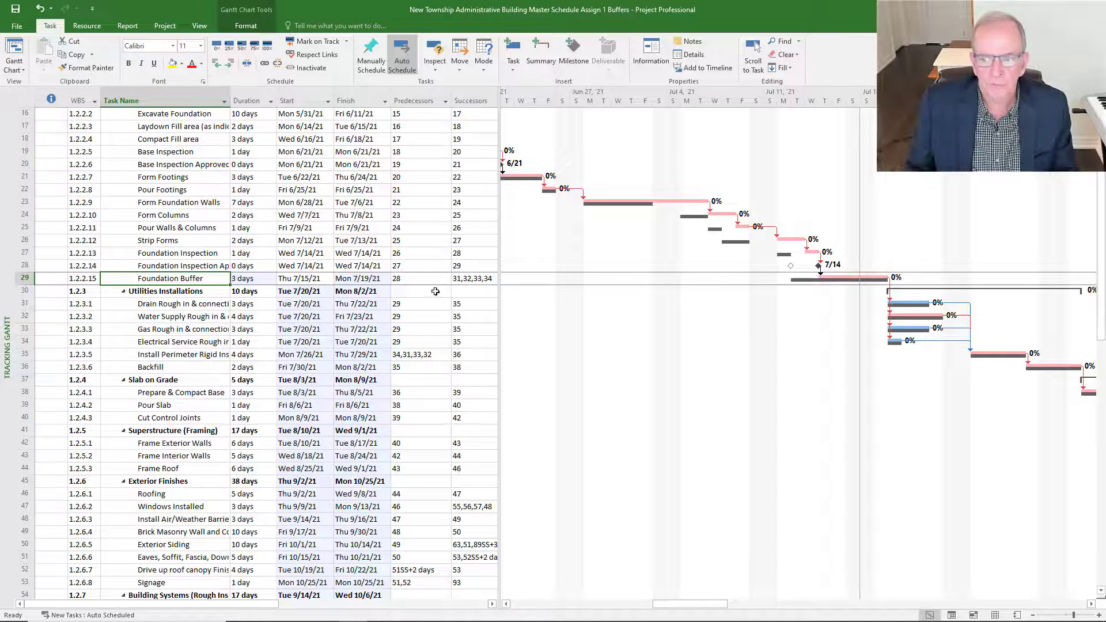
# Add a 4-day lag to the Finish-to-Start dependency from Pour Slab to Cut Control Joints
pyautogui.click(1092, 603)
pyautogui.click(1092, 604)
pyautogui.moveTo(1092, 604); pyautogui.dragTo(1092, 603)
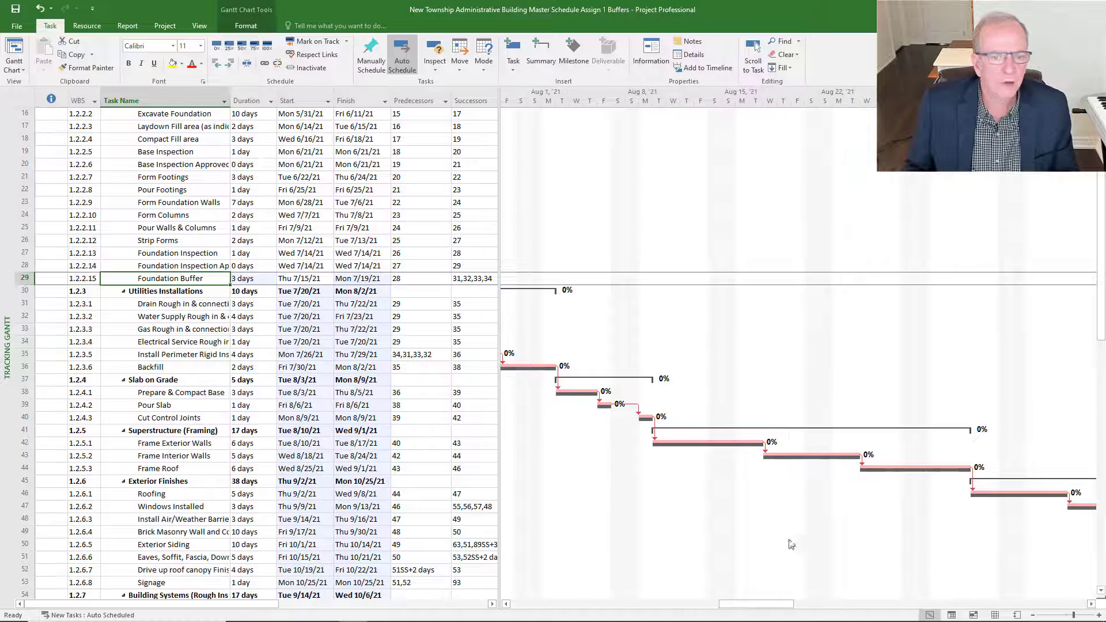
pyautogui.doubleClick(631, 408)
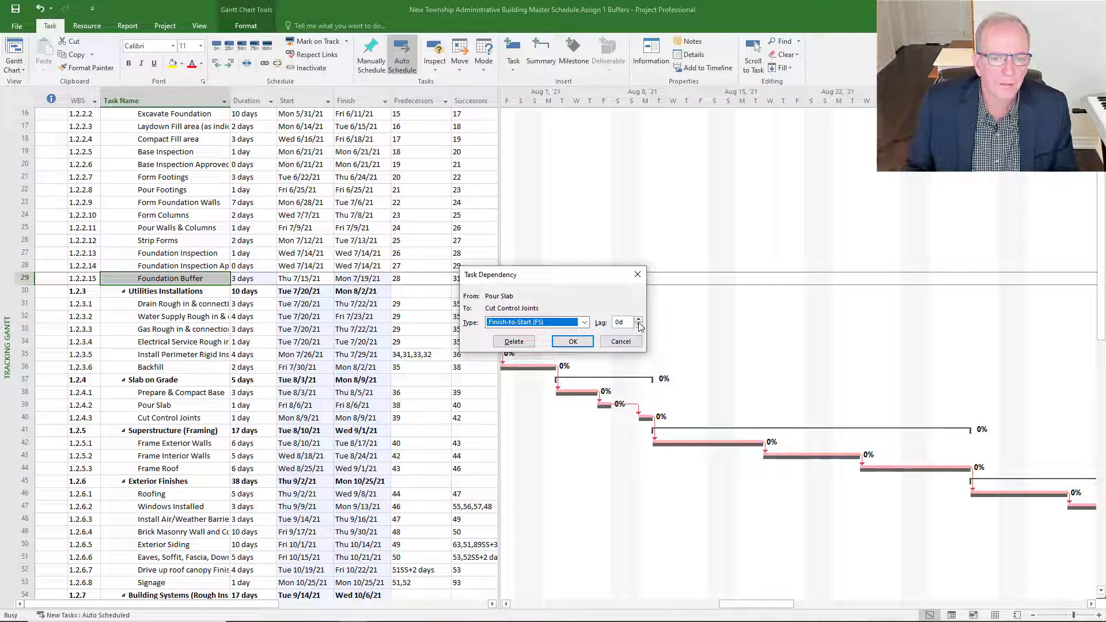
pyautogui.click(638, 320)
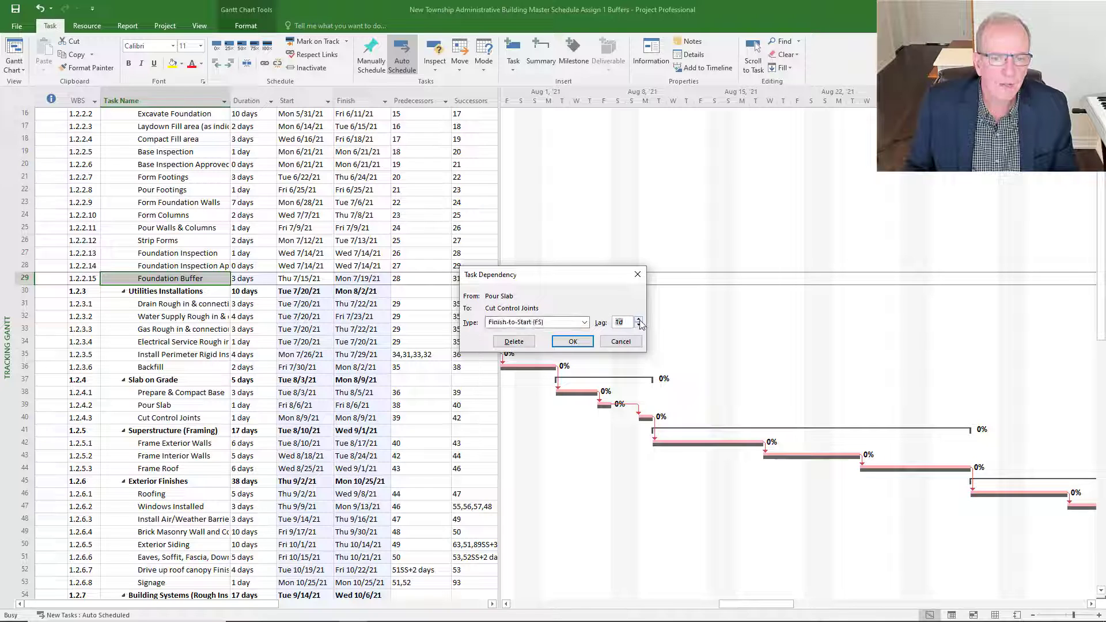
pyautogui.click(638, 319)
pyautogui.click(639, 321)
pyautogui.click(639, 320)
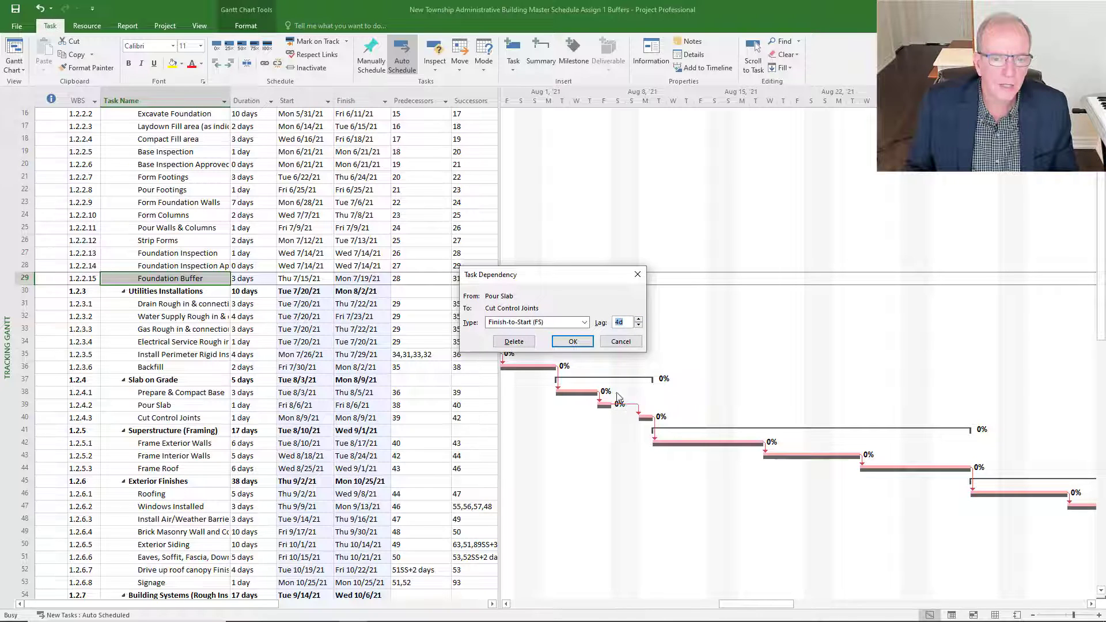
pyautogui.click(573, 341)
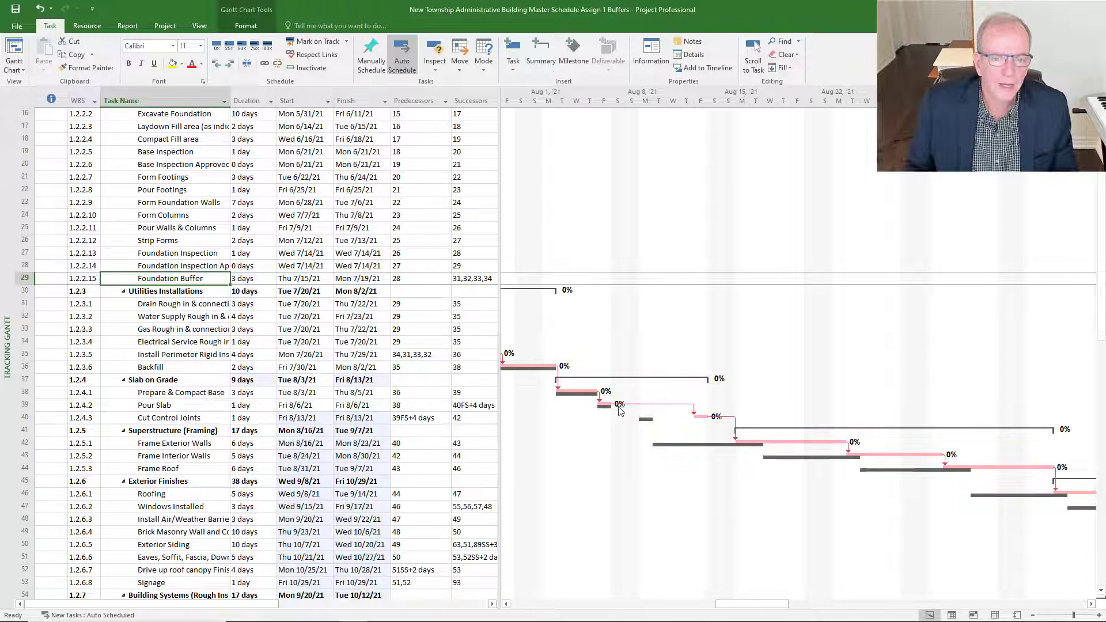